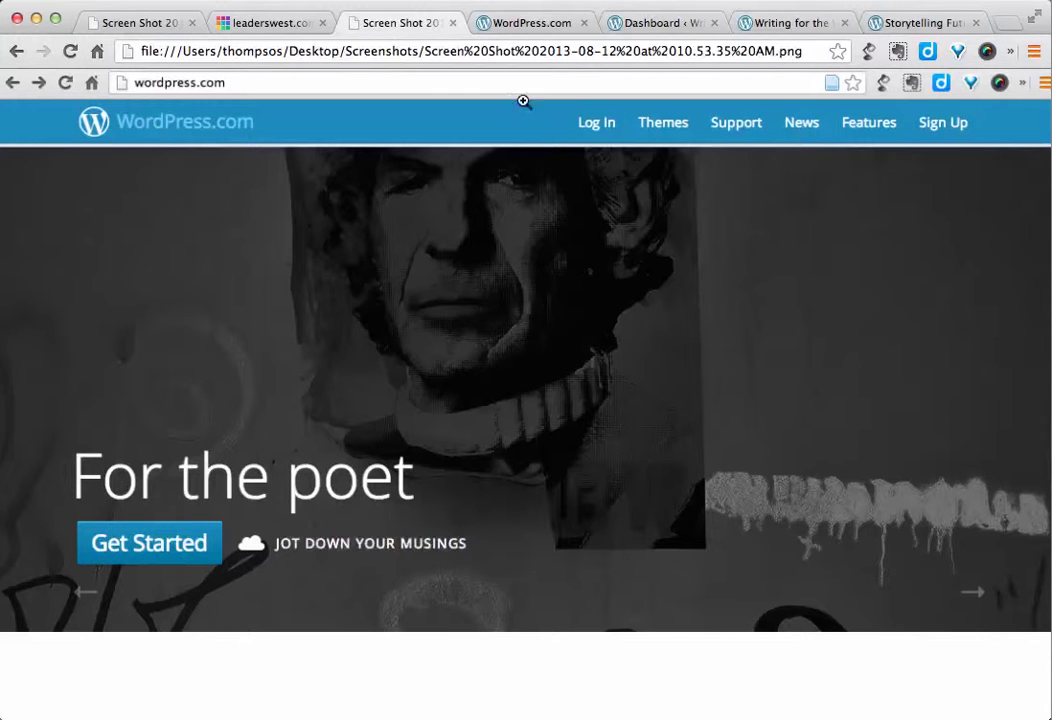
Review the WordPress.com signup form, from the account and blog address fields to the Premium and Free blog comparison
left_click(521, 23)
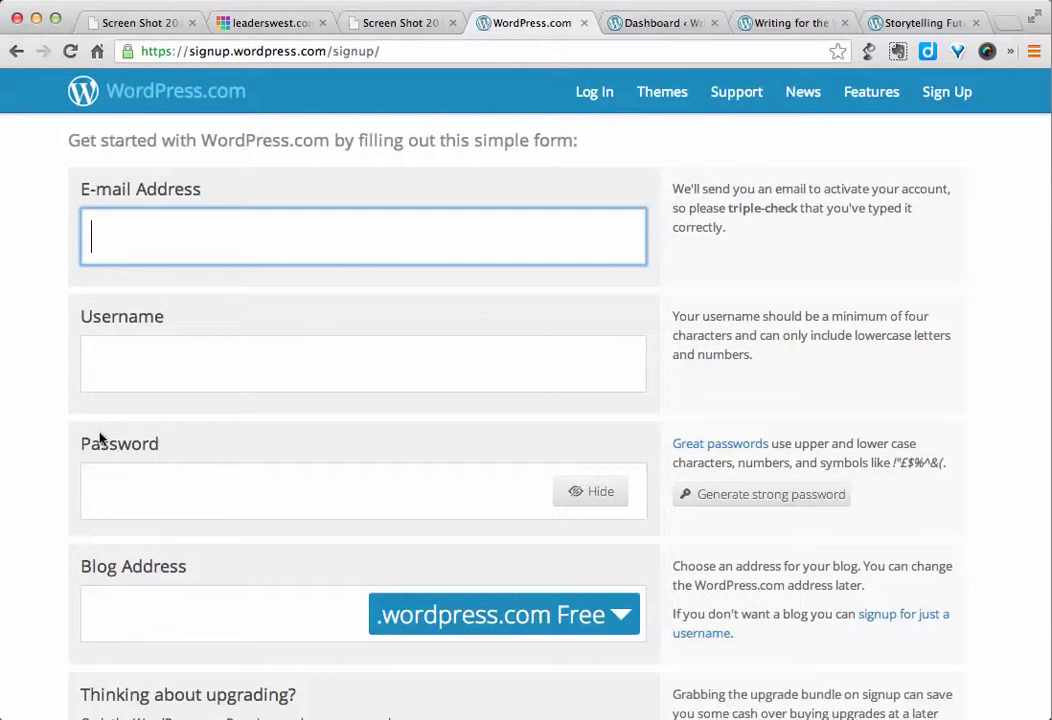
scroll(58, 546, "down", 10)
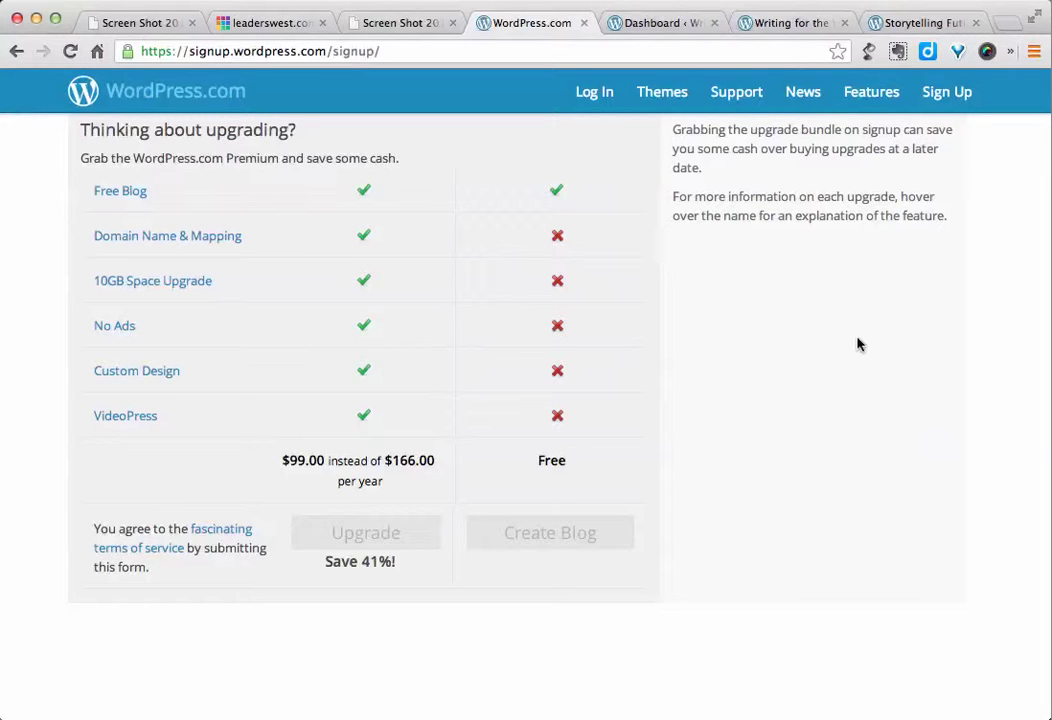
scroll(859, 346, "up", 3)
scroll(859, 346, "up", 3)
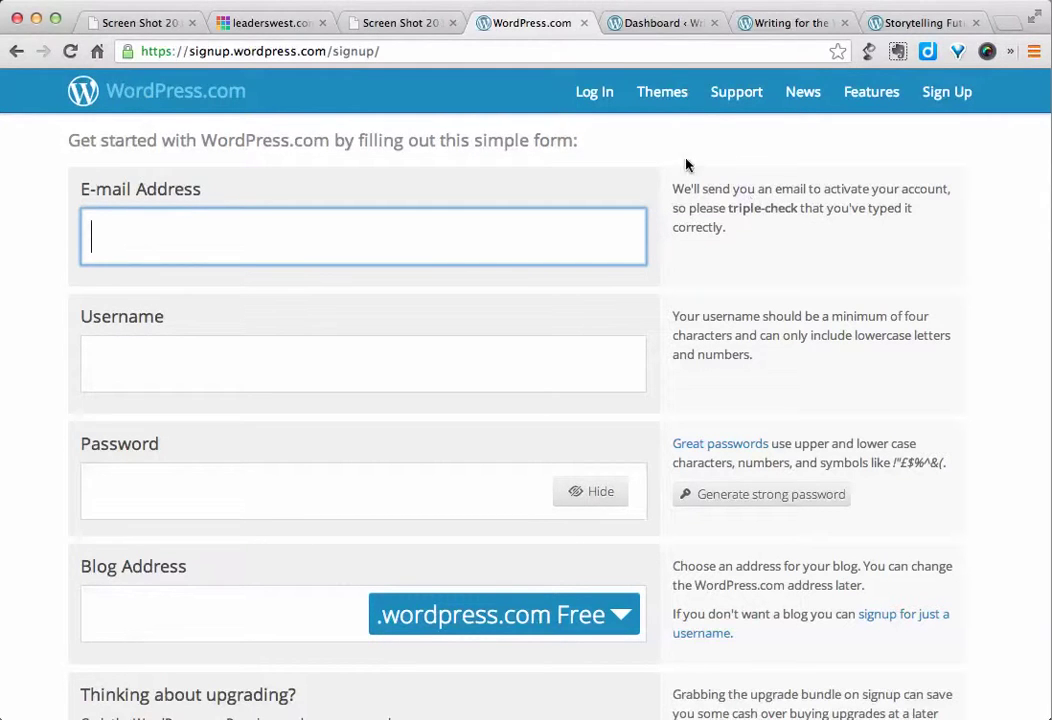
Switch to the Writing for the Web blog's dashboard and open its General settings
left_click(653, 24)
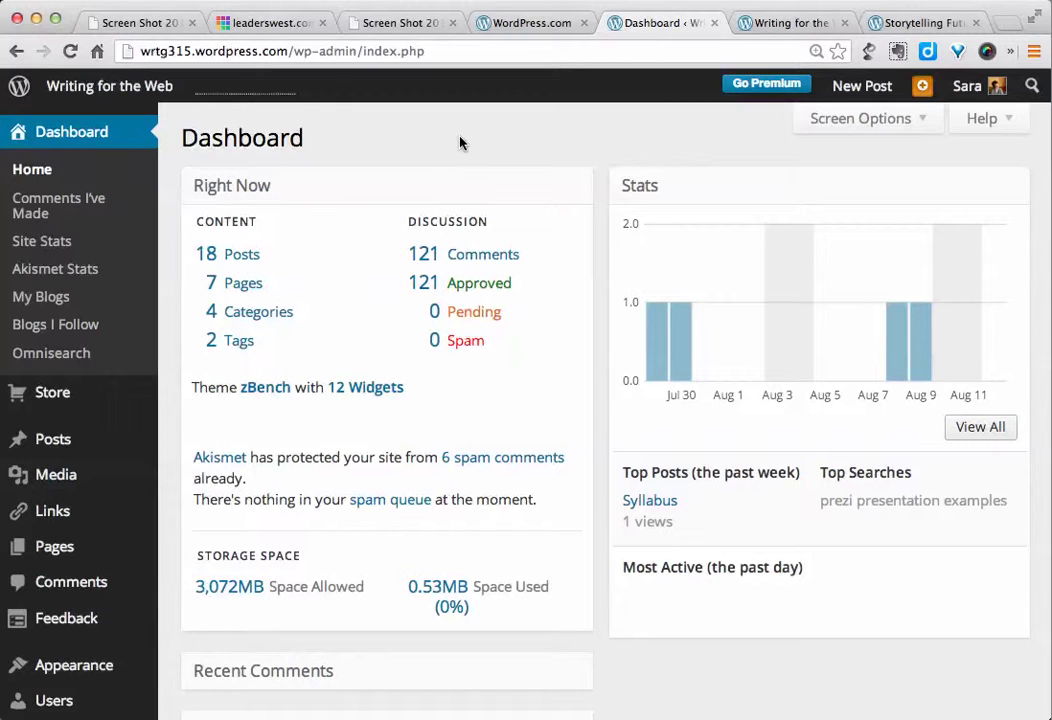
mouse_move(143, 85)
scroll(585, 197, "down", 5)
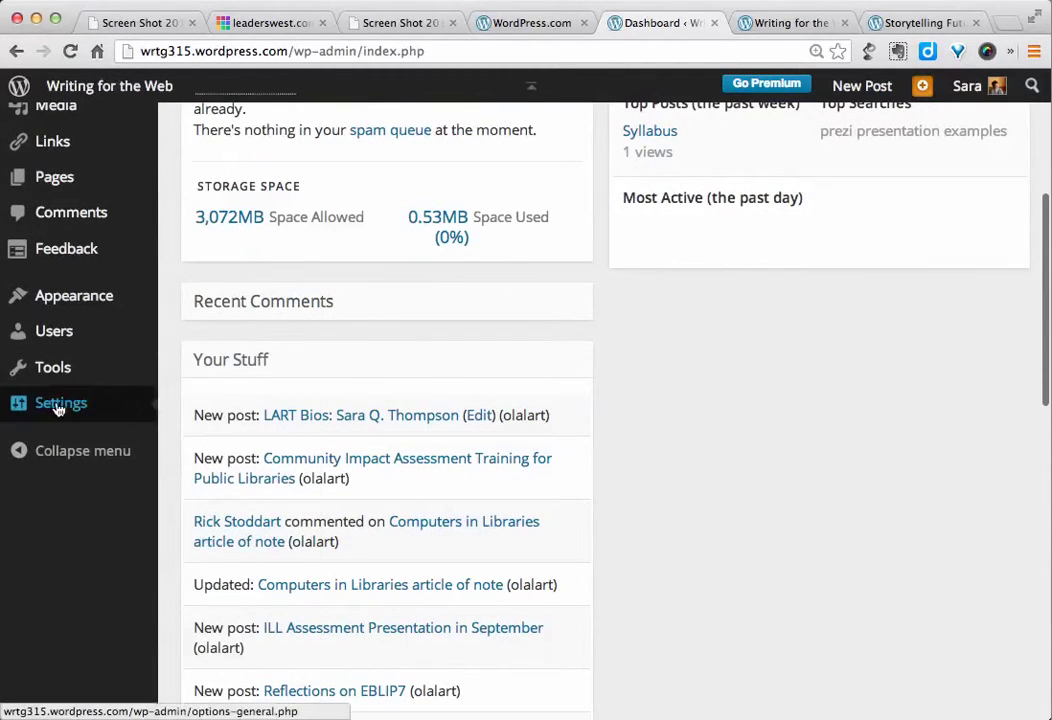
mouse_move(60, 410)
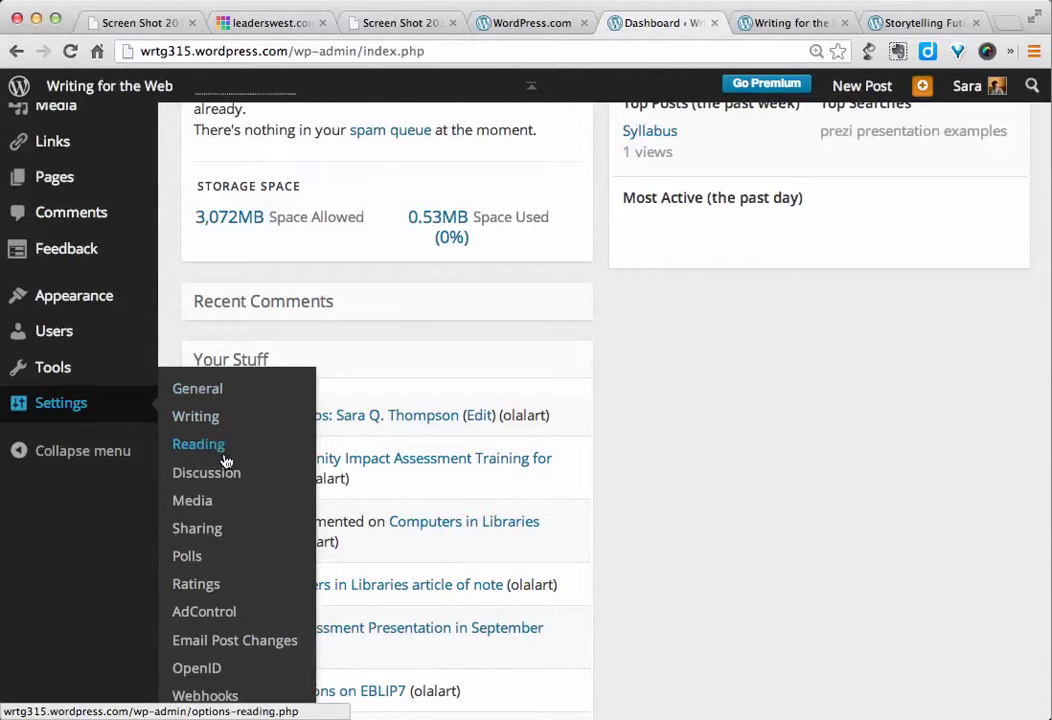
left_click(192, 392)
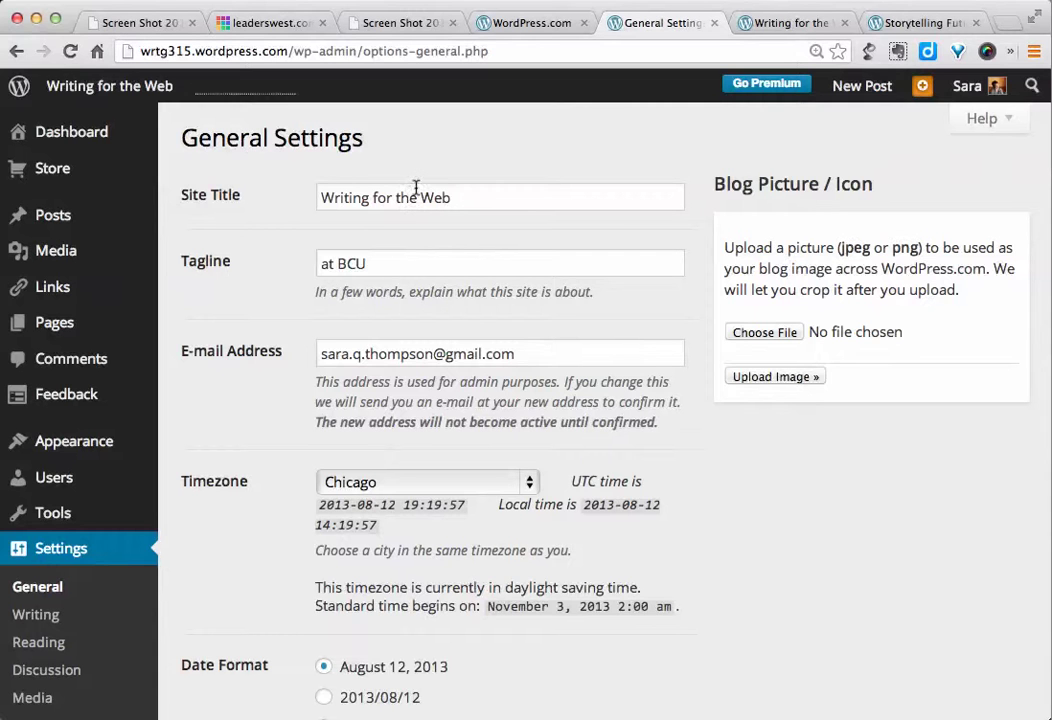
Compare the title and tagline on the Writing for the Web and Storytelling Future File blogs, and return to the General settings
left_click(792, 22)
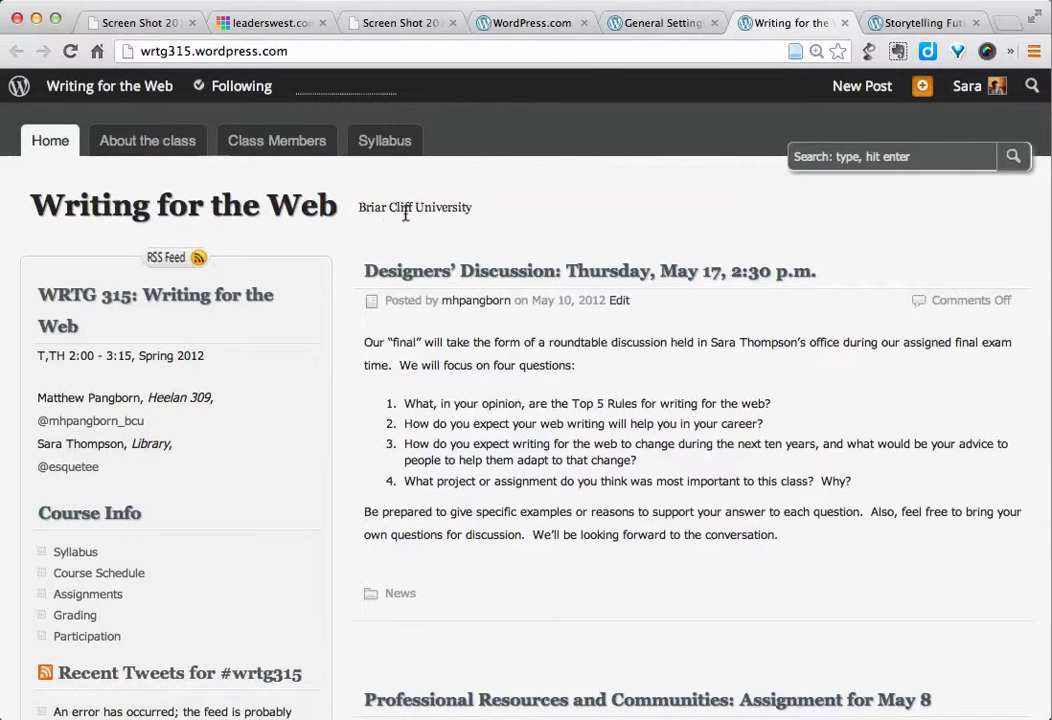
left_click(920, 22)
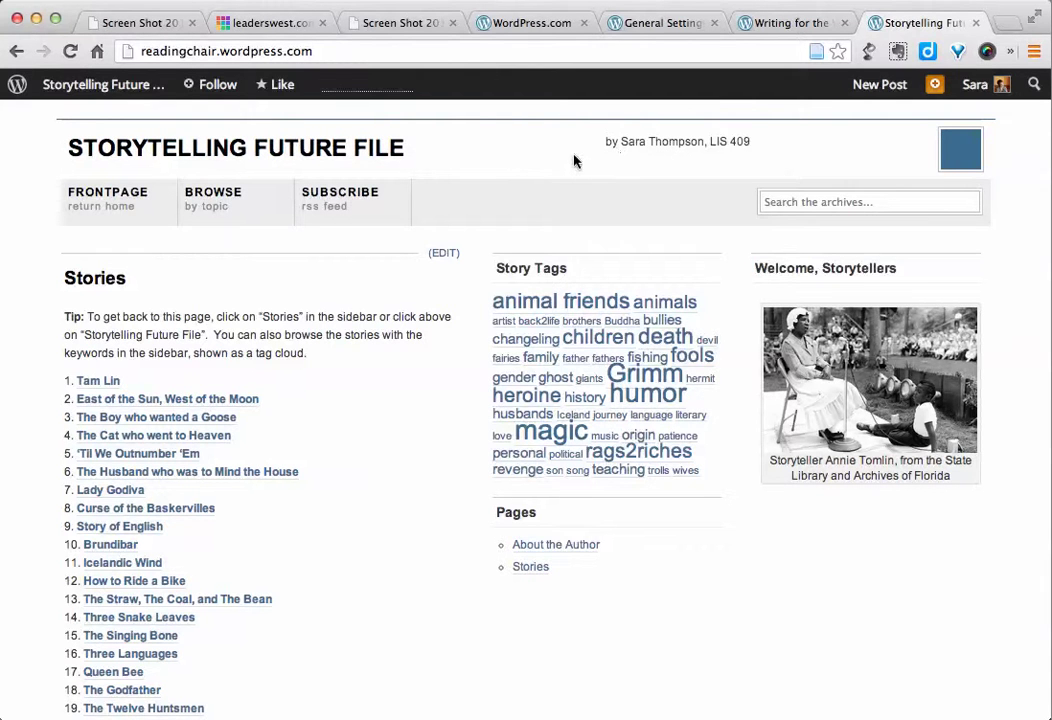
left_click(656, 23)
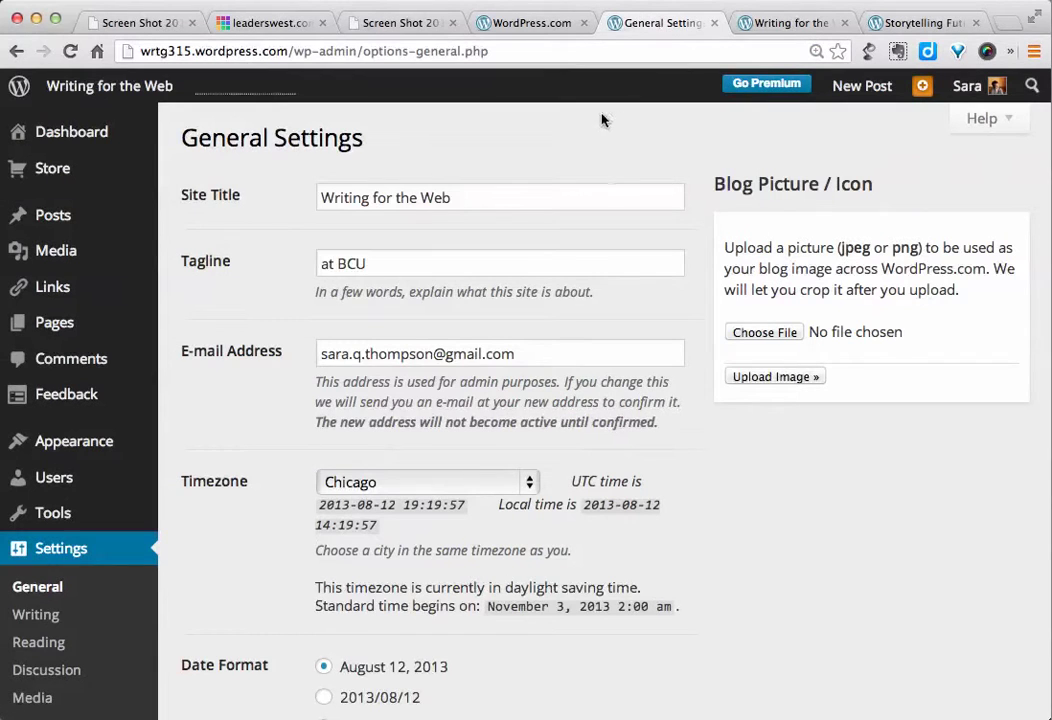
Examine the General settings, including site title, tagline, timezone, date and time formats, week start and language
scroll(697, 376, "down", 3)
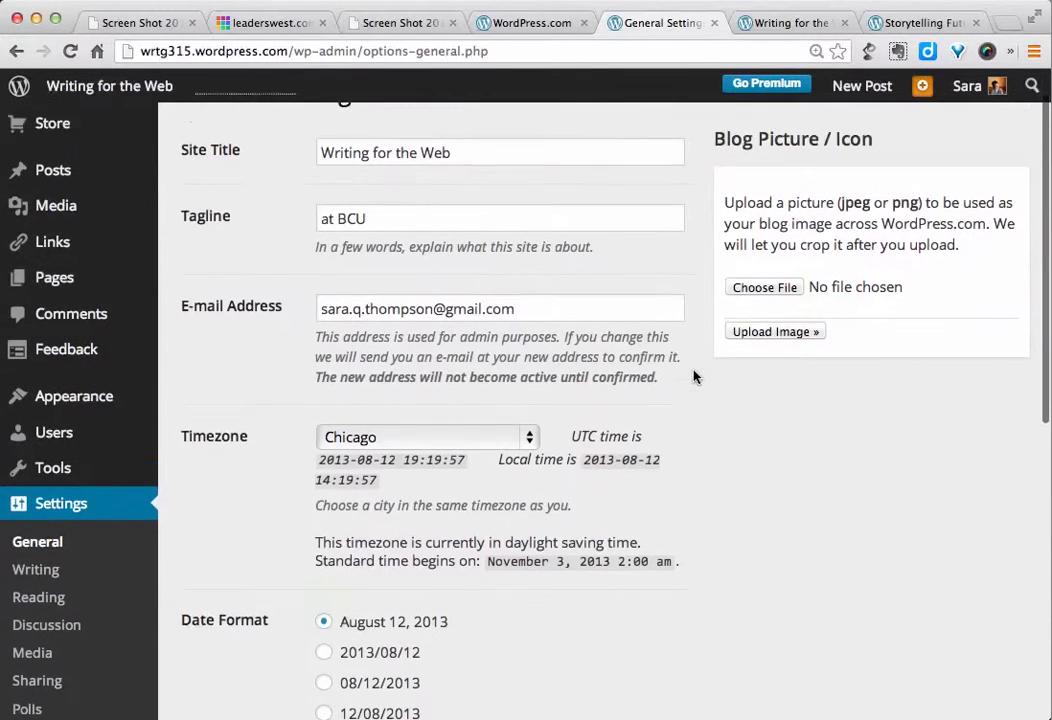
scroll(697, 376, "up", 2)
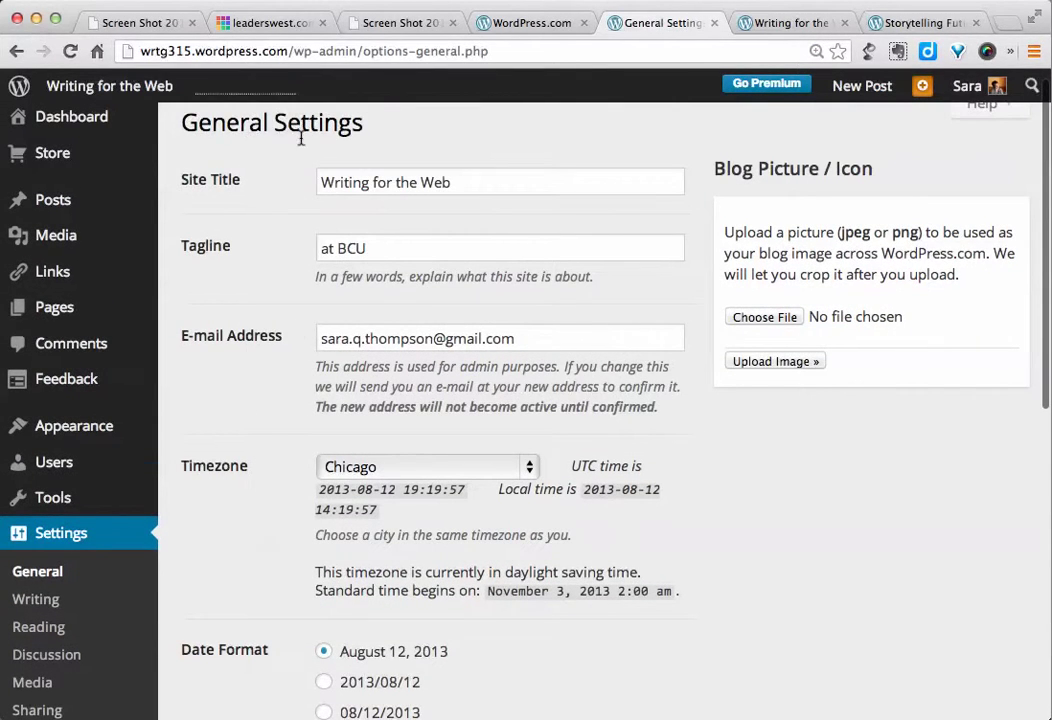
scroll(274, 430, "down", 2)
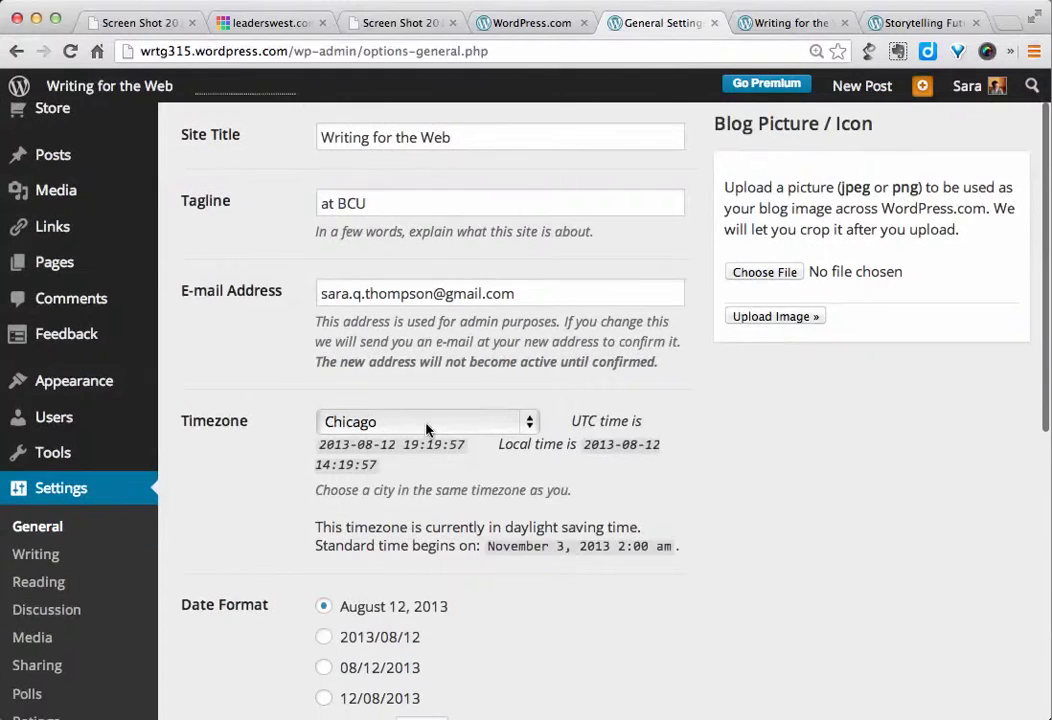
scroll(639, 500, "down", 12)
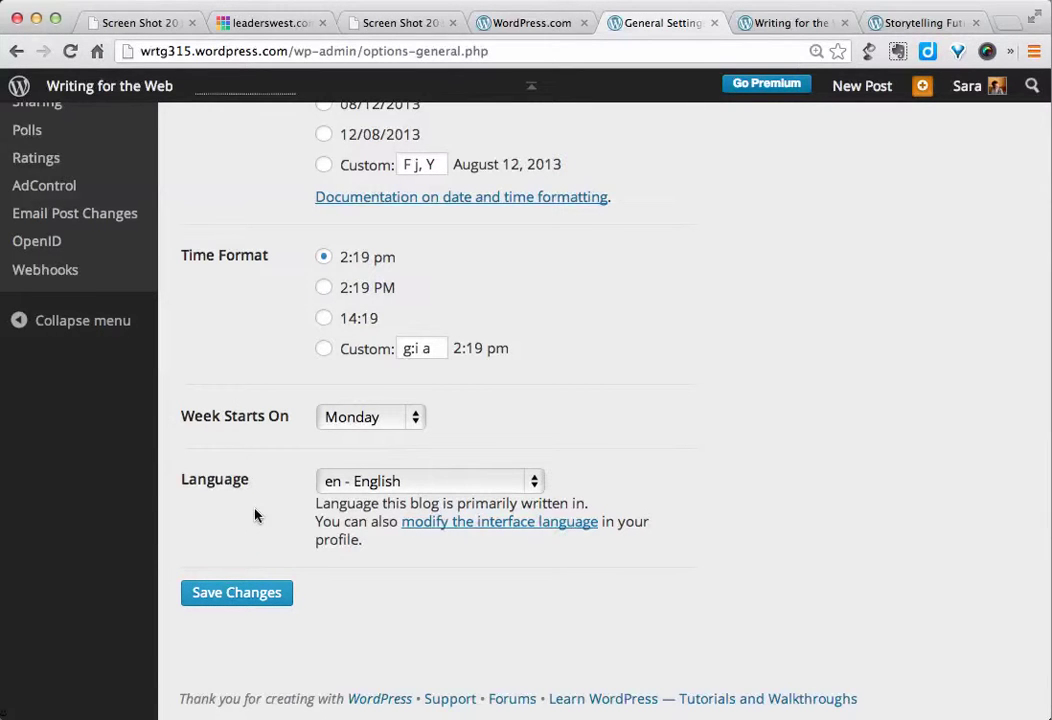
scroll(245, 330, "up", 3)
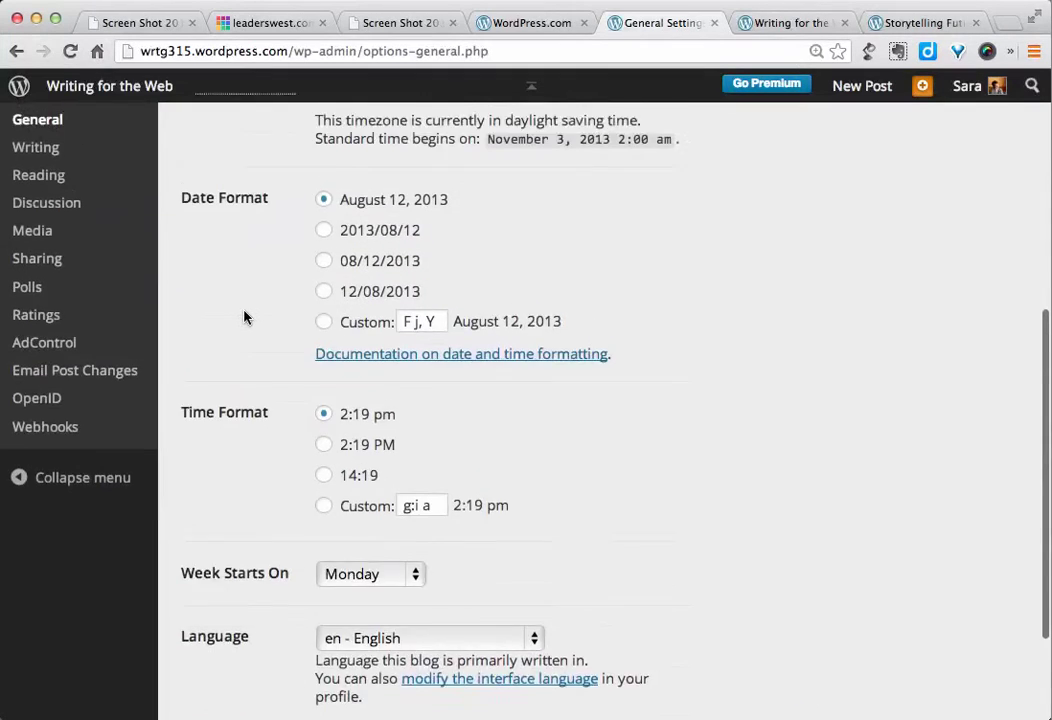
scroll(245, 317, "up", 2)
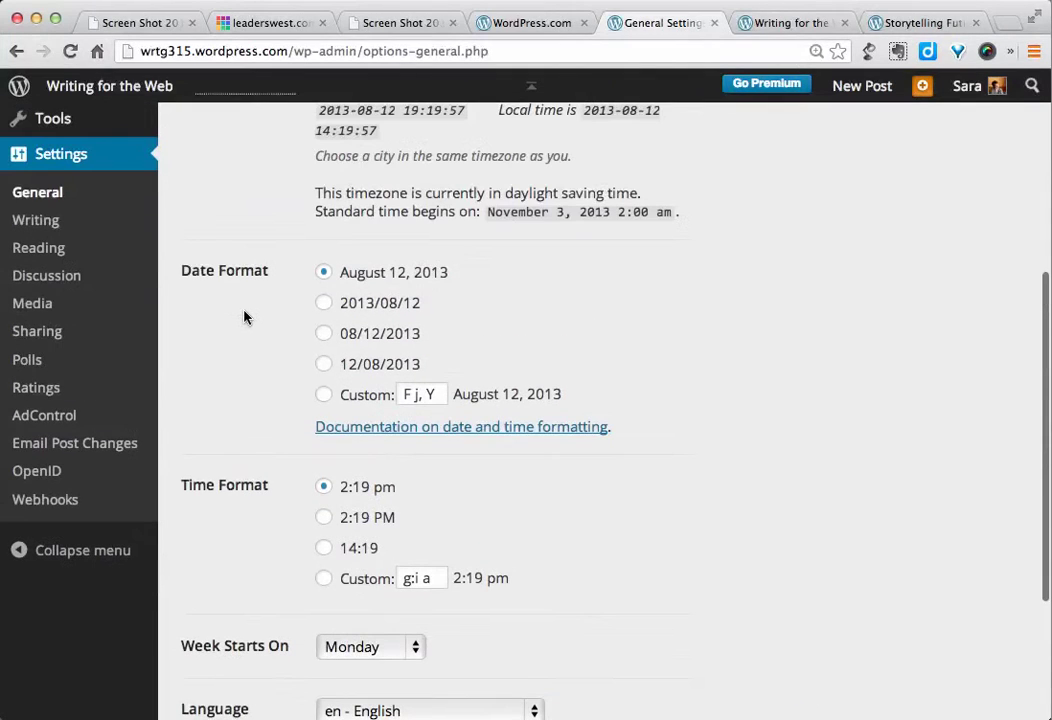
Open the Reading settings and browse the Writing for the Web home page as an example of a latest-posts front page
left_click(47, 260)
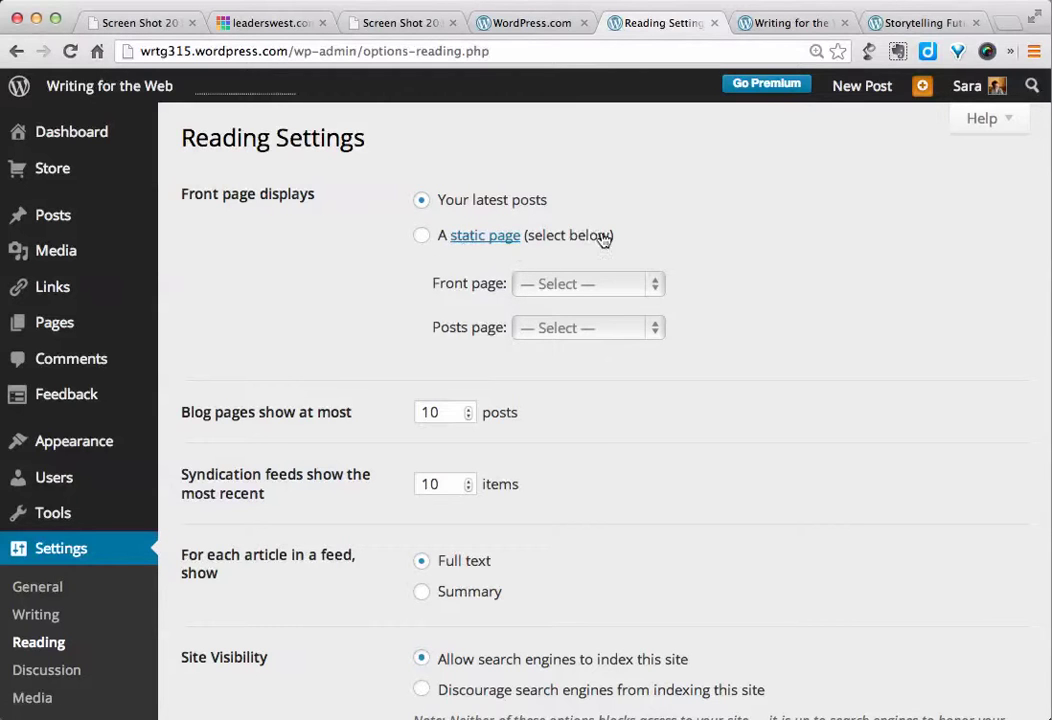
left_click(760, 23)
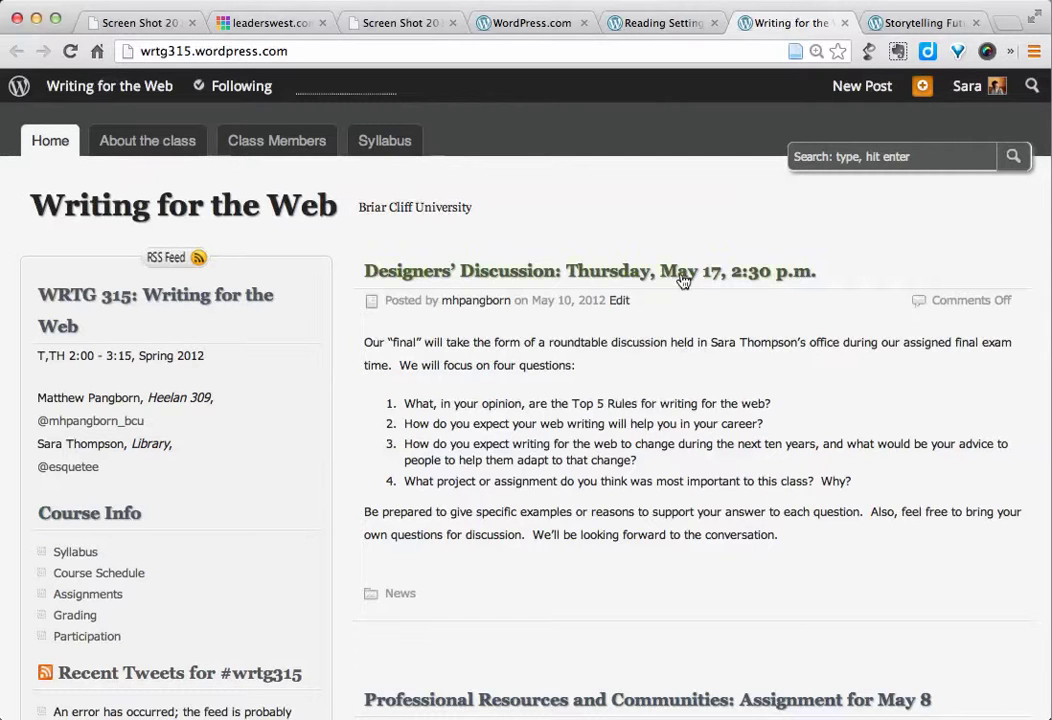
scroll(718, 418, "down", 3)
scroll(718, 418, "down", 3)
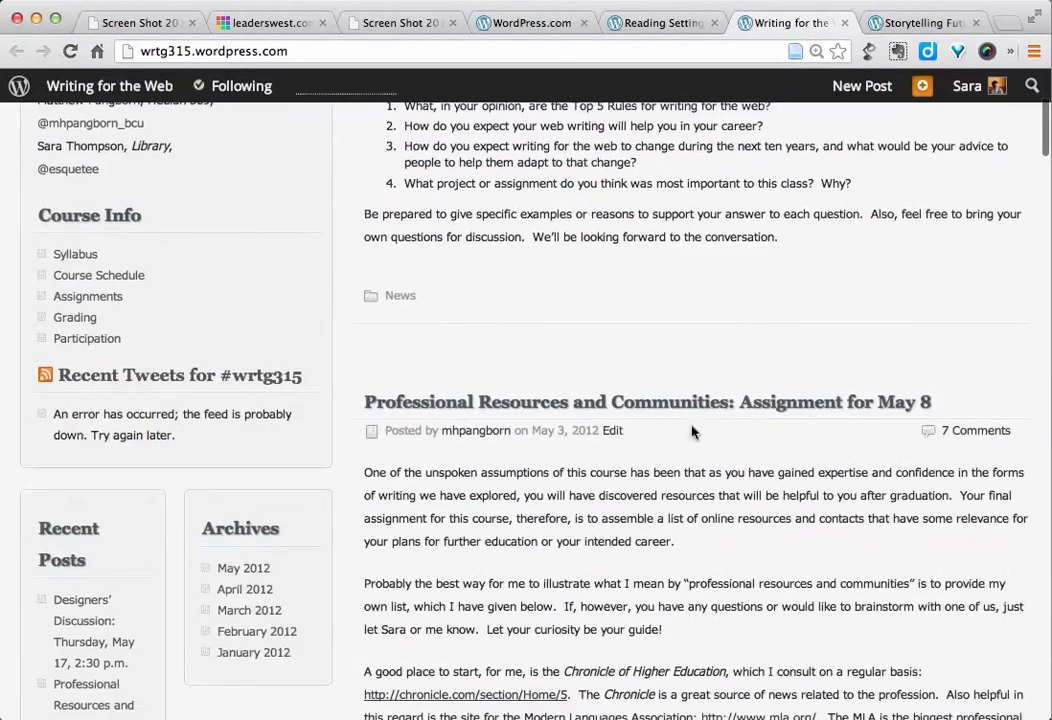
scroll(750, 549, "down", 12)
scroll(750, 549, "down", 9)
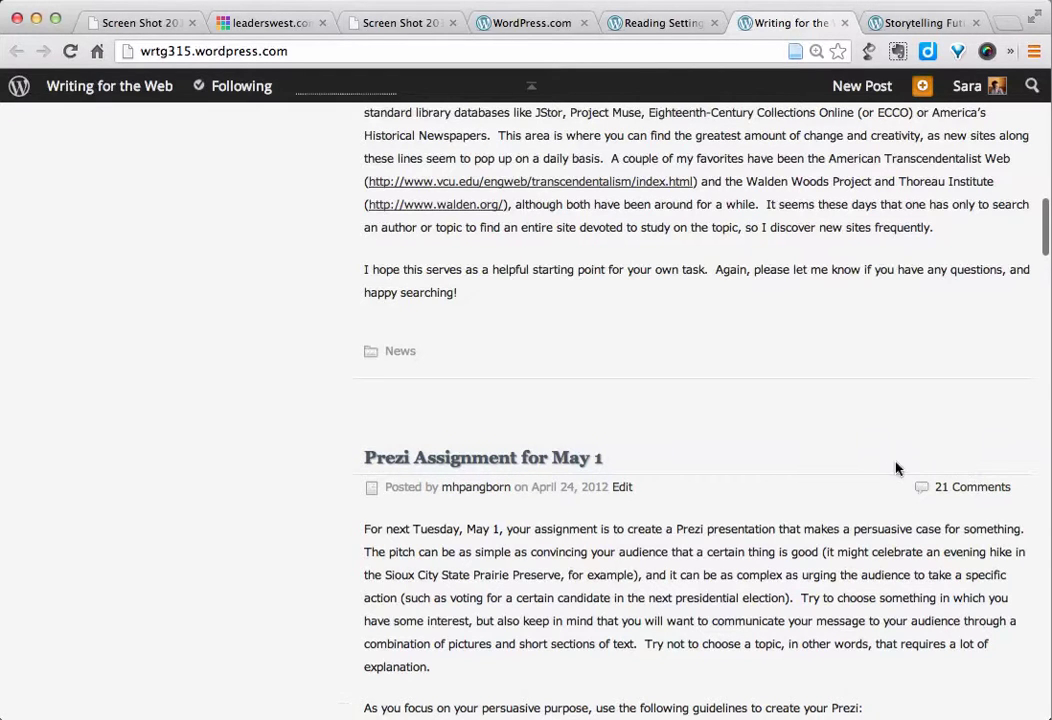
scroll(775, 347, "up", 6)
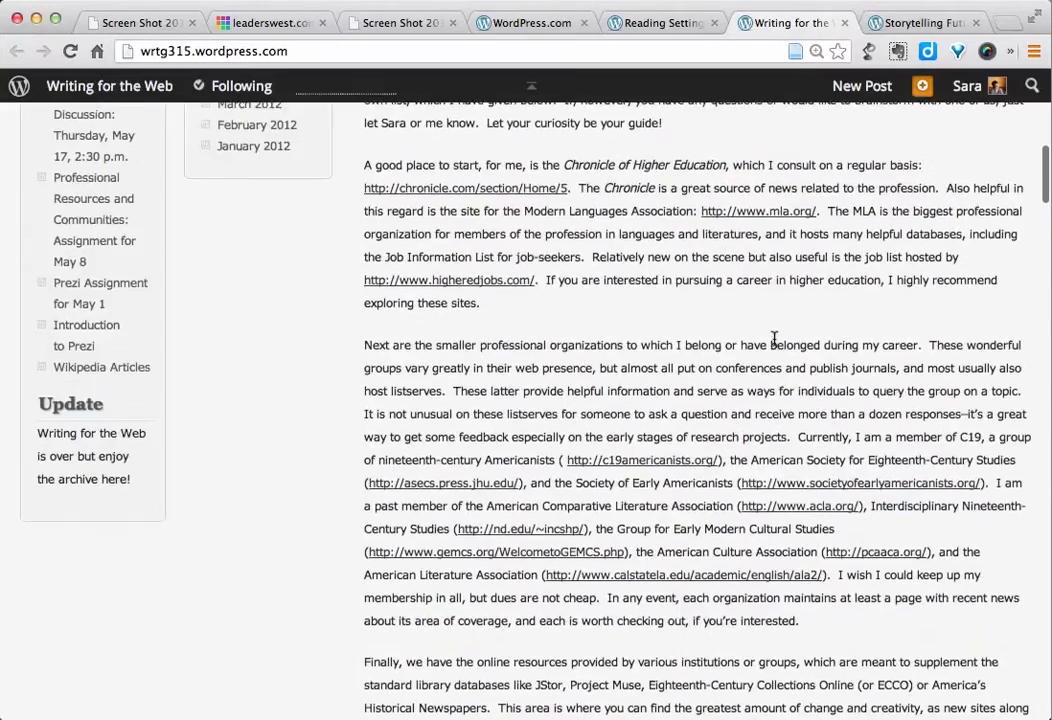
scroll(775, 340, "up", 10)
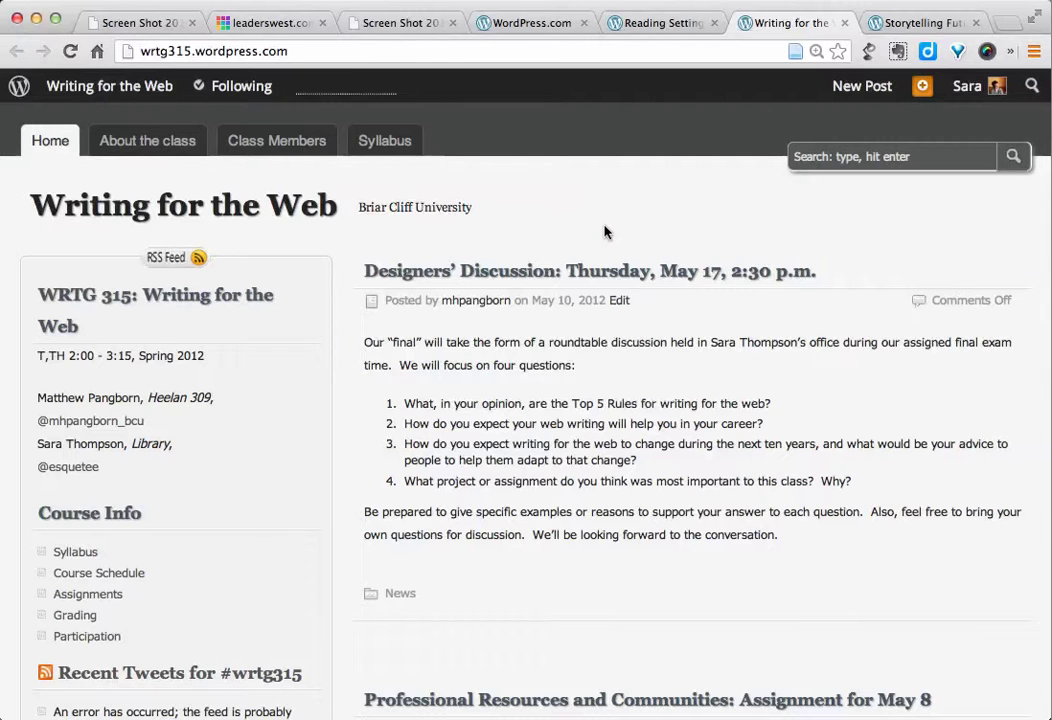
View the Storytelling Future File blog's Stories page as an example of a static front page
left_click(880, 22)
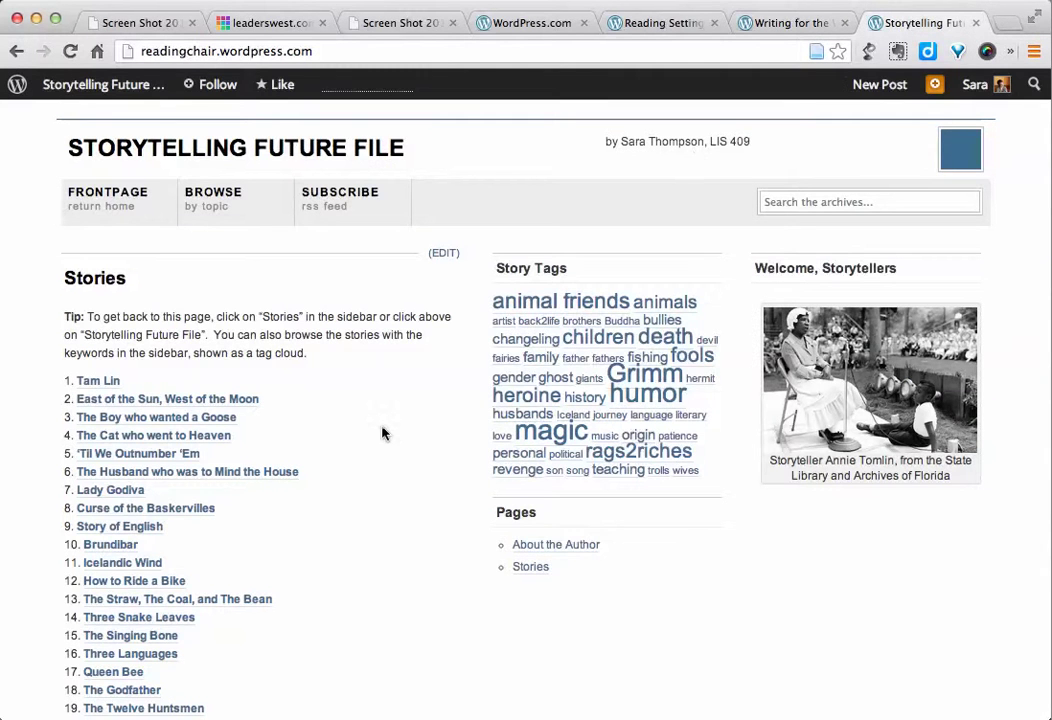
scroll(399, 504, "down", 5)
scroll(396, 495, "up", 10)
scroll(396, 483, "up", 1)
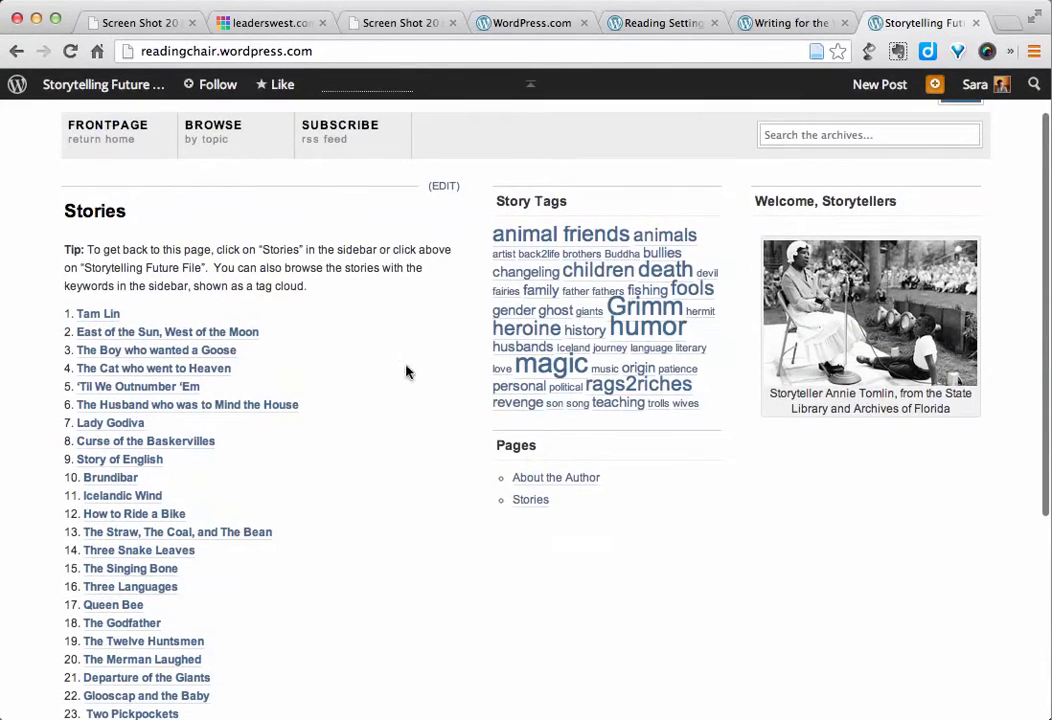
scroll(380, 358, "up", 2)
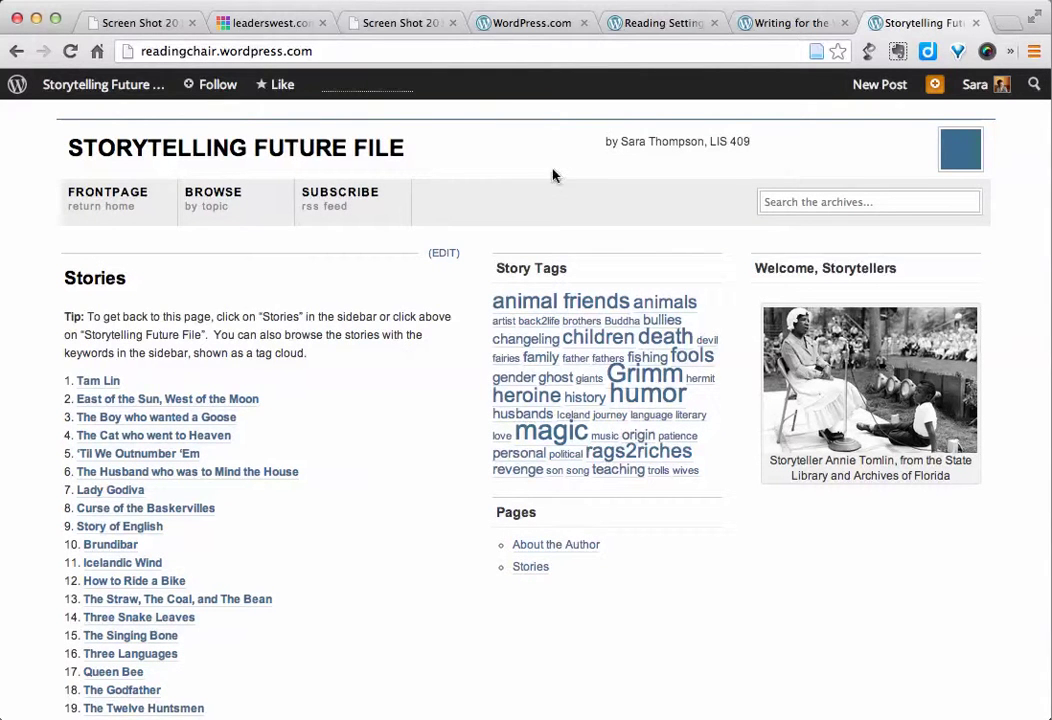
Return to the Reading settings and examine the front page, post count, feed, site visibility and follower options
left_click(673, 30)
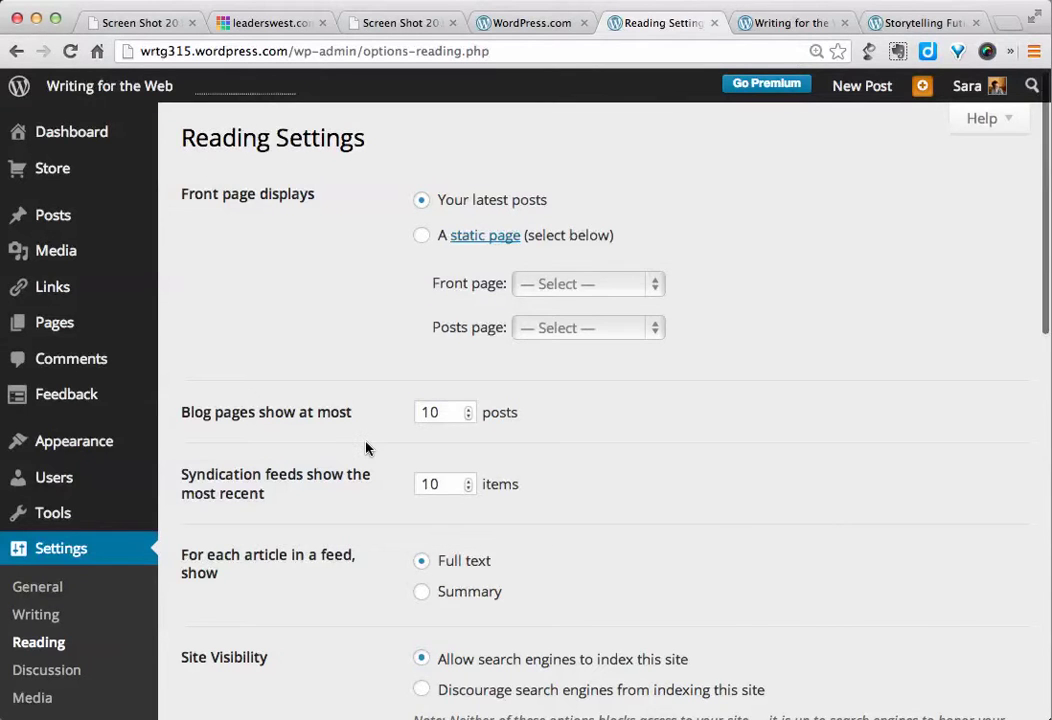
scroll(366, 448, "down", 5)
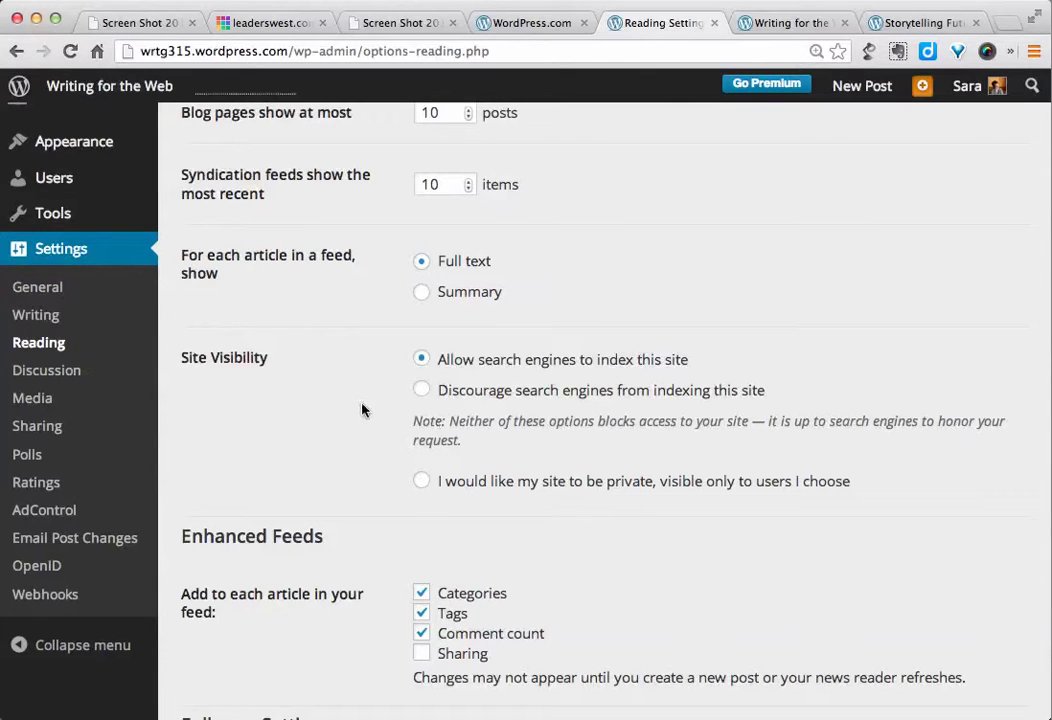
scroll(357, 410, "up", 5)
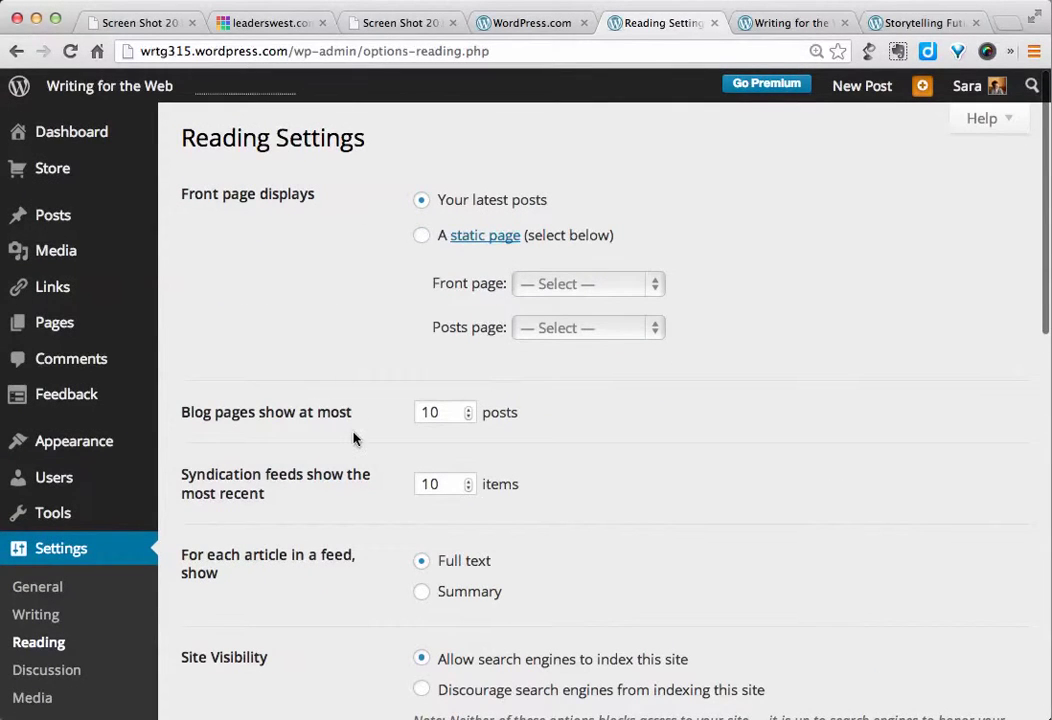
scroll(369, 476, "down", 15)
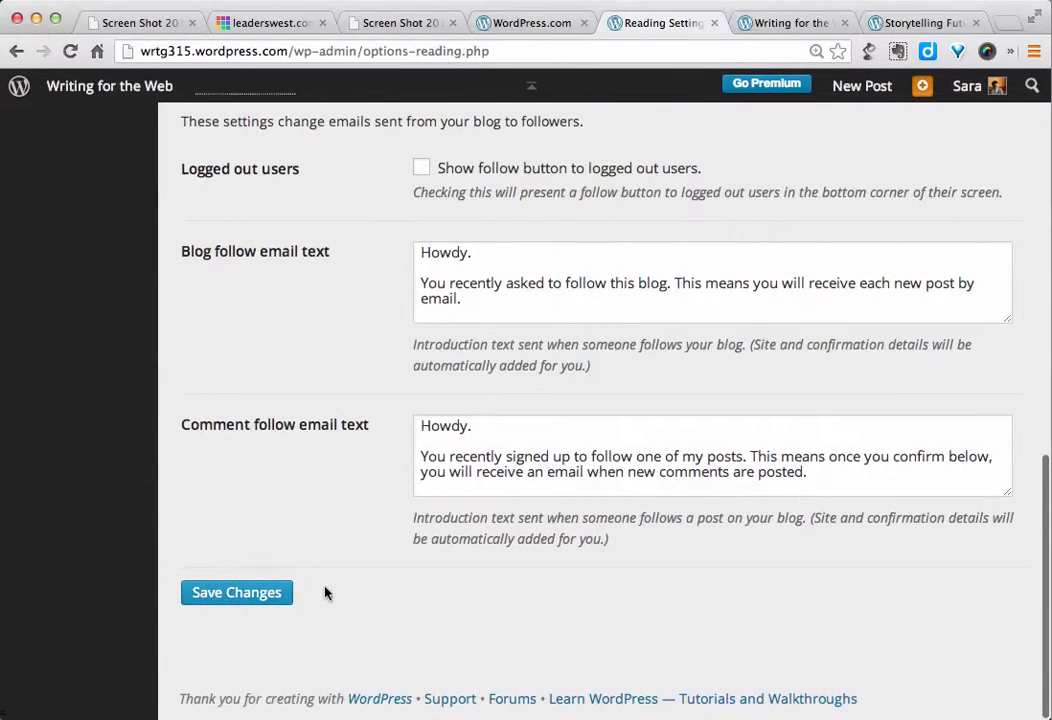
scroll(358, 364, "up", 8)
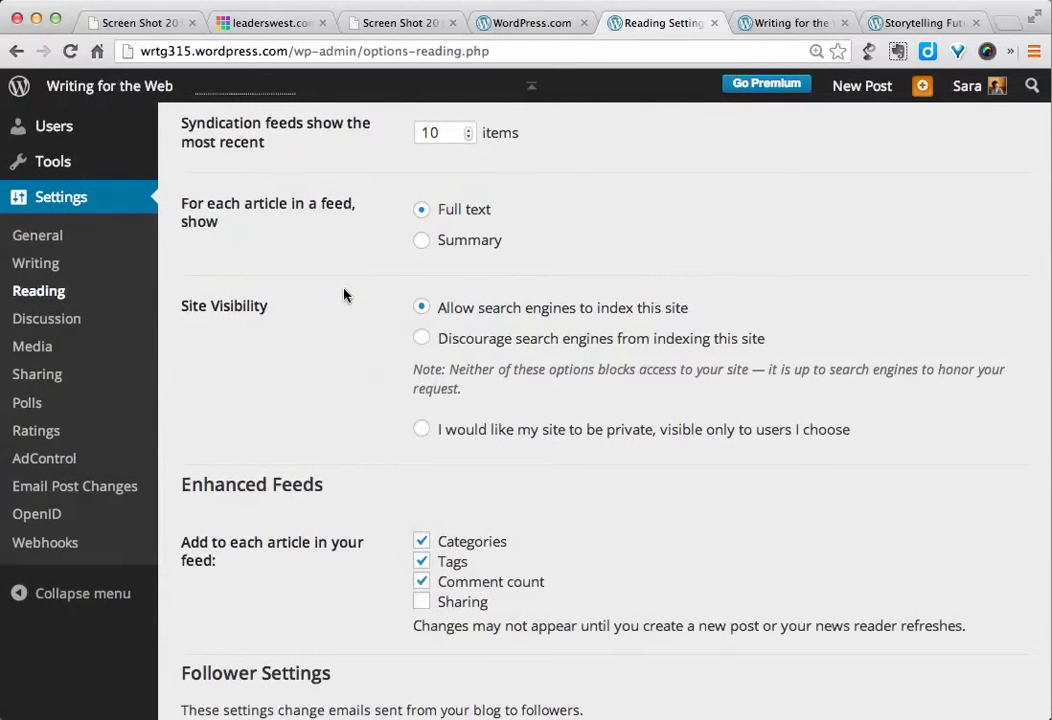
scroll(343, 295, "up", 1)
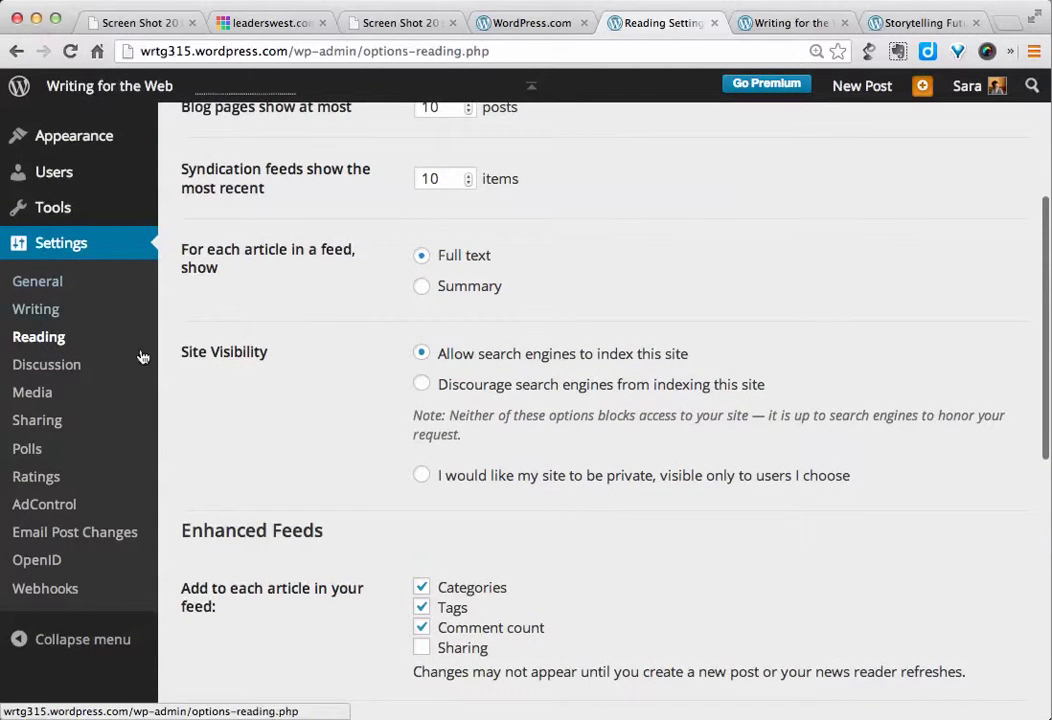
Open the Discussion settings and examine the default article, comment and e-mail notification options
left_click(50, 368)
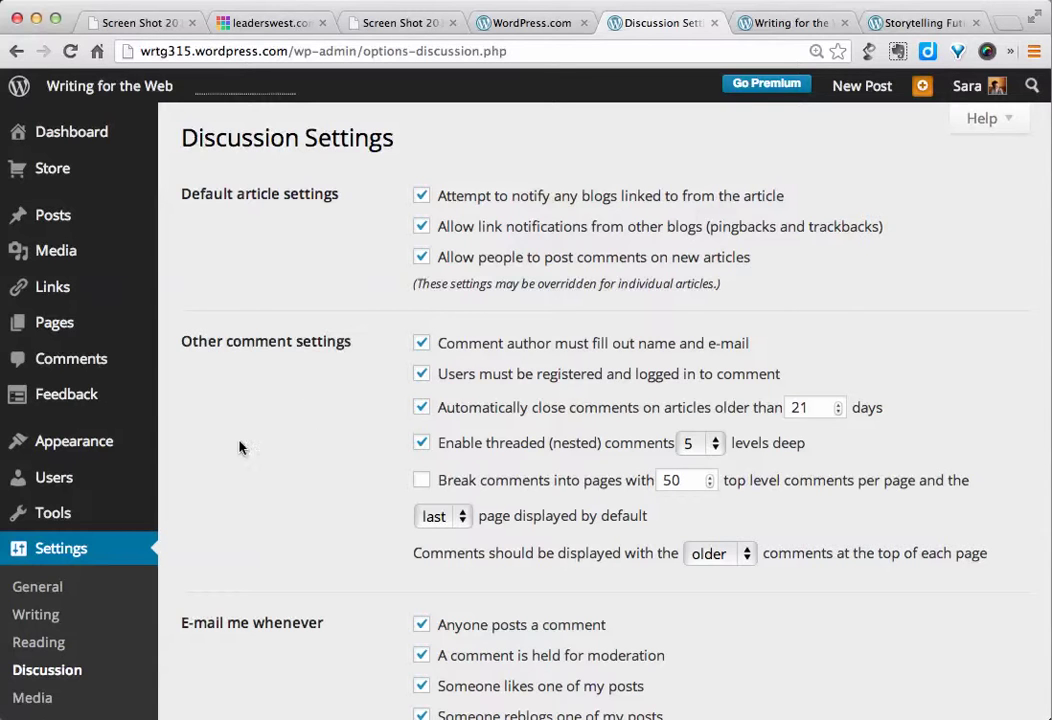
scroll(238, 557, "down", 2)
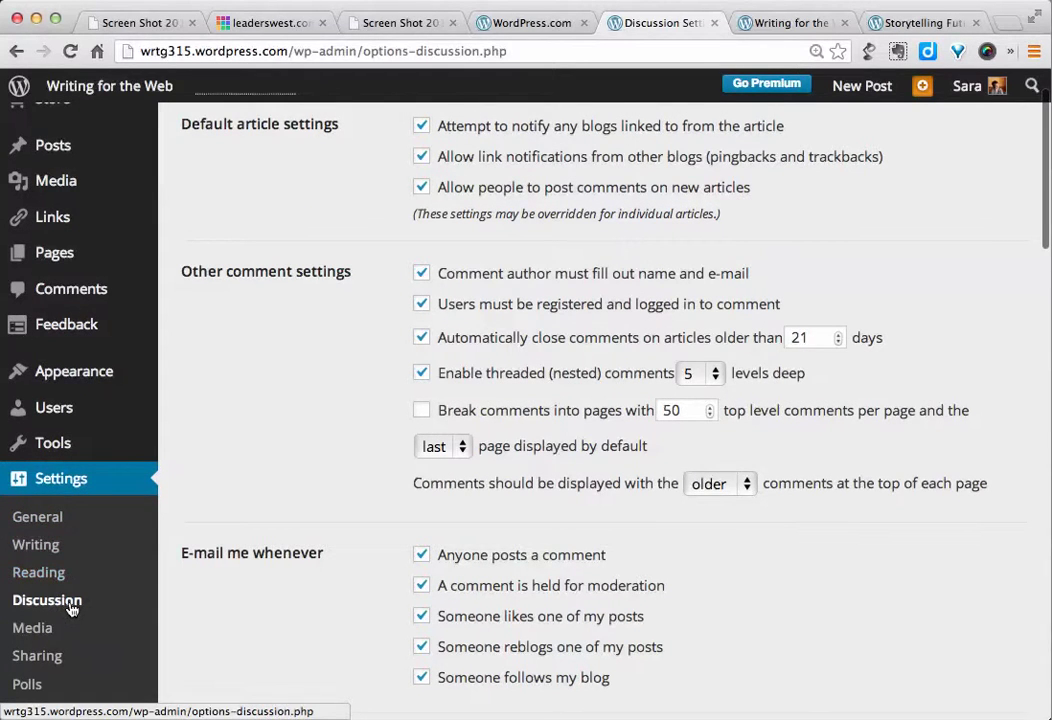
scroll(258, 430, "up", 2)
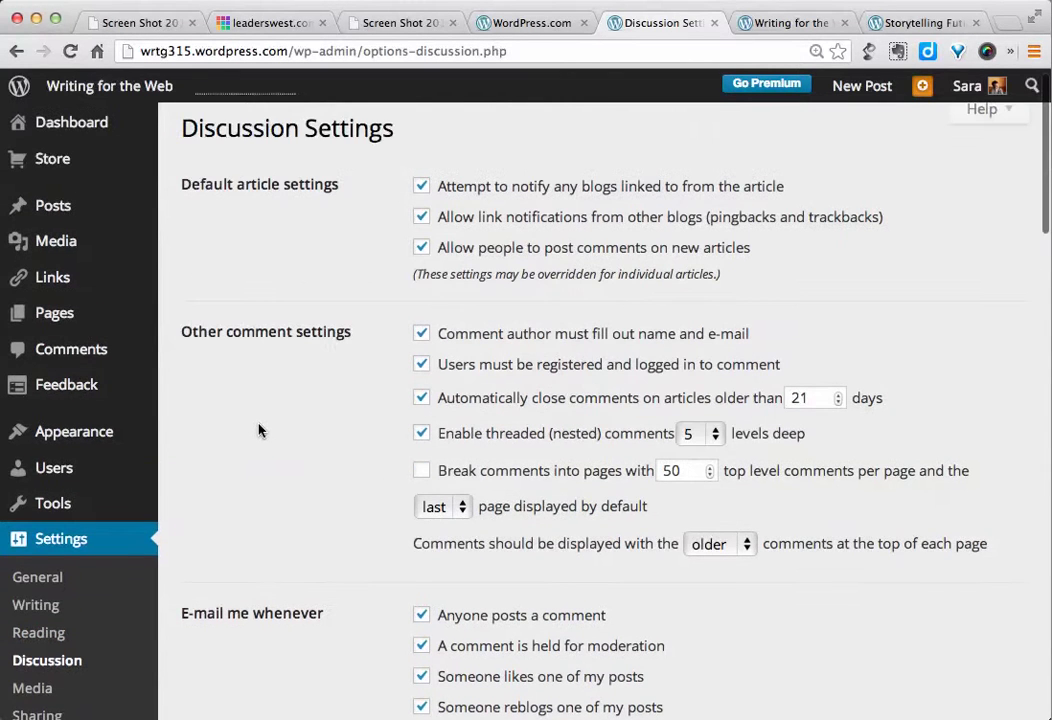
mouse_move(85, 480)
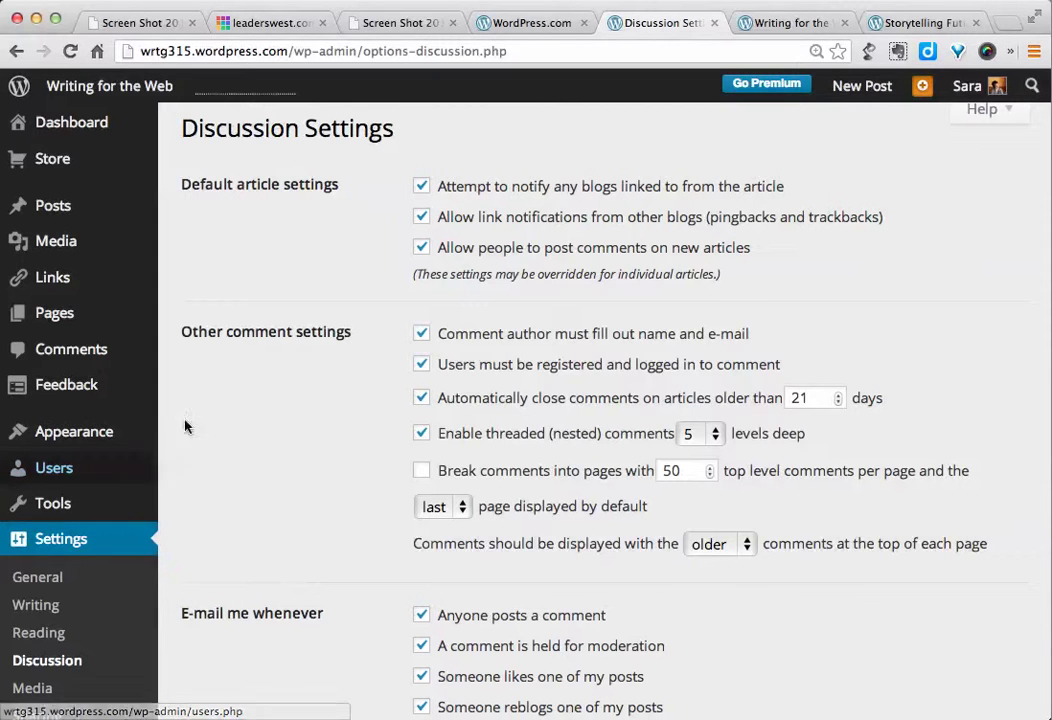
Open the blog's theme management page and browse the trending available themes
mouse_move(88, 434)
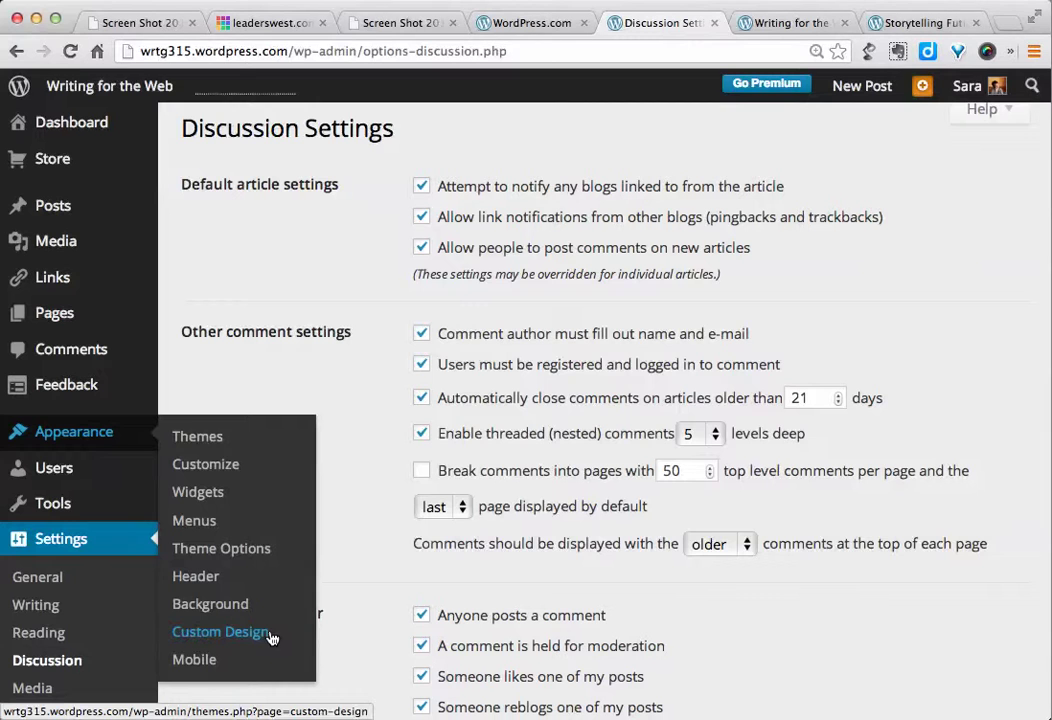
left_click(206, 442)
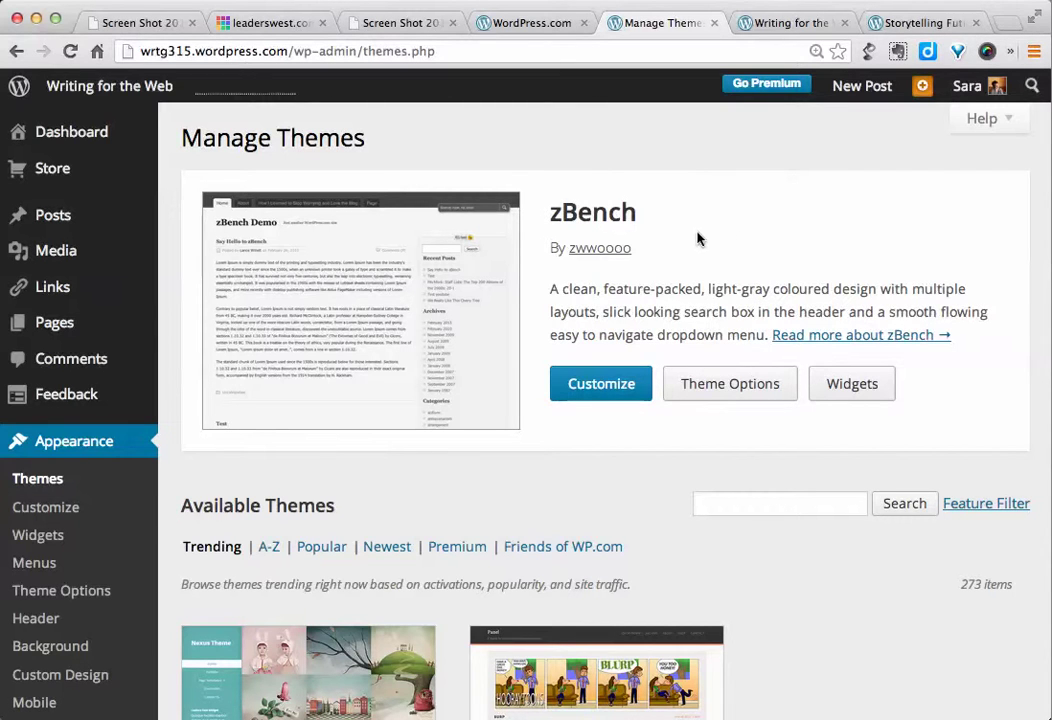
scroll(728, 525, "down", 5)
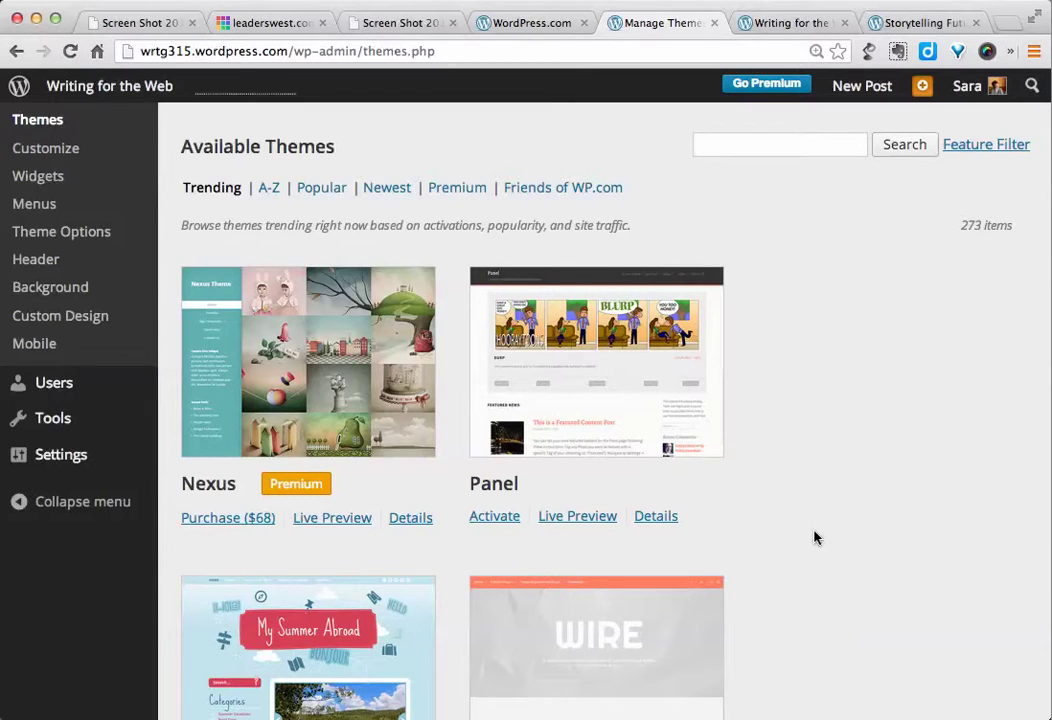
scroll(806, 480, "down", 5)
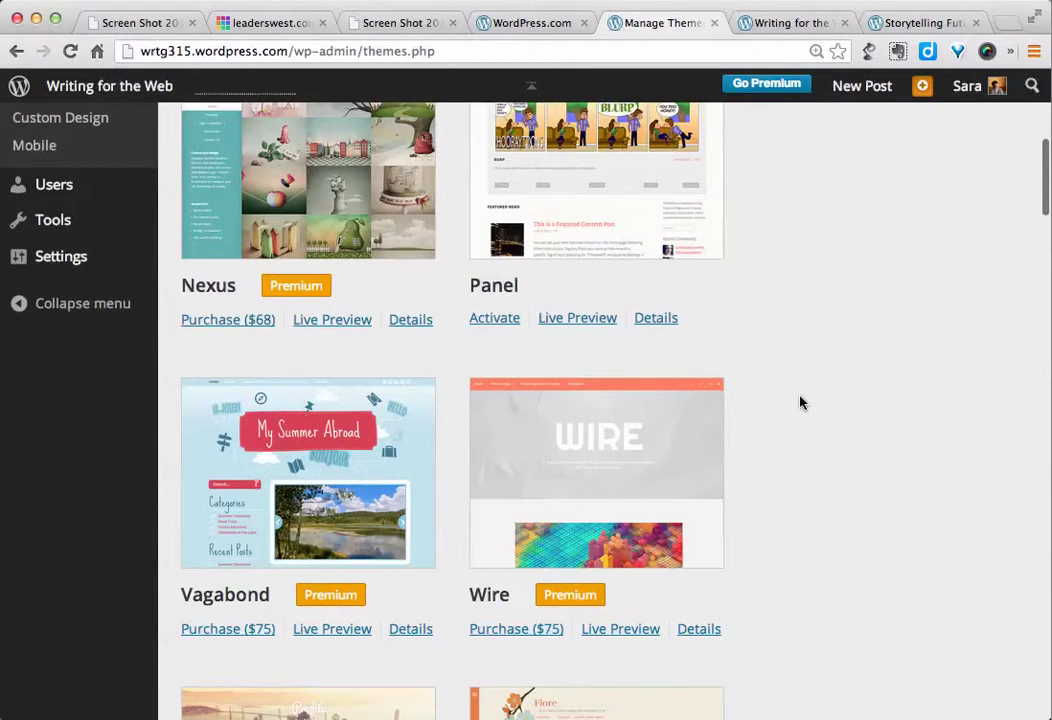
Read and collapse the Panel theme's details, and browse more of the trending themes
left_click(656, 320)
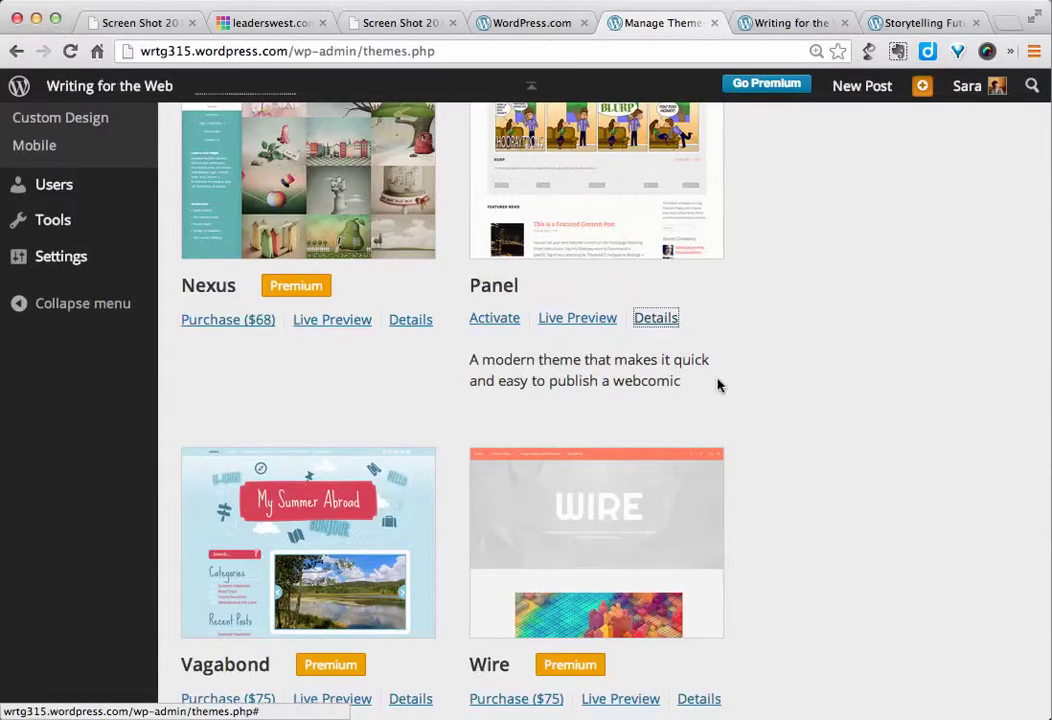
scroll(745, 319, "up", 1)
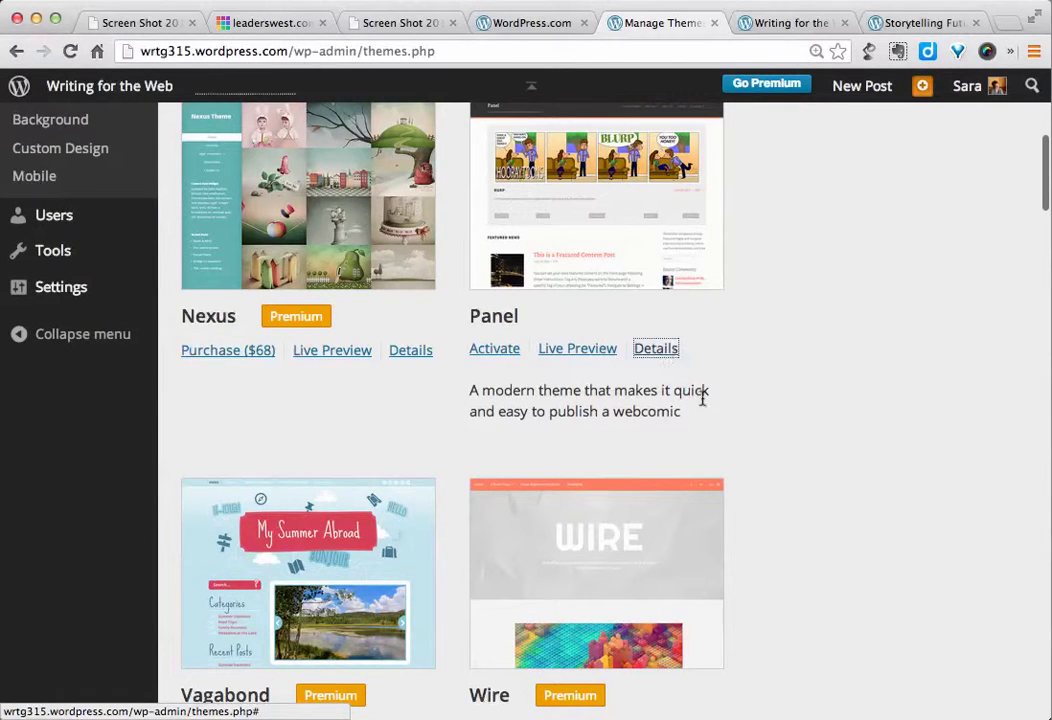
left_click(664, 348)
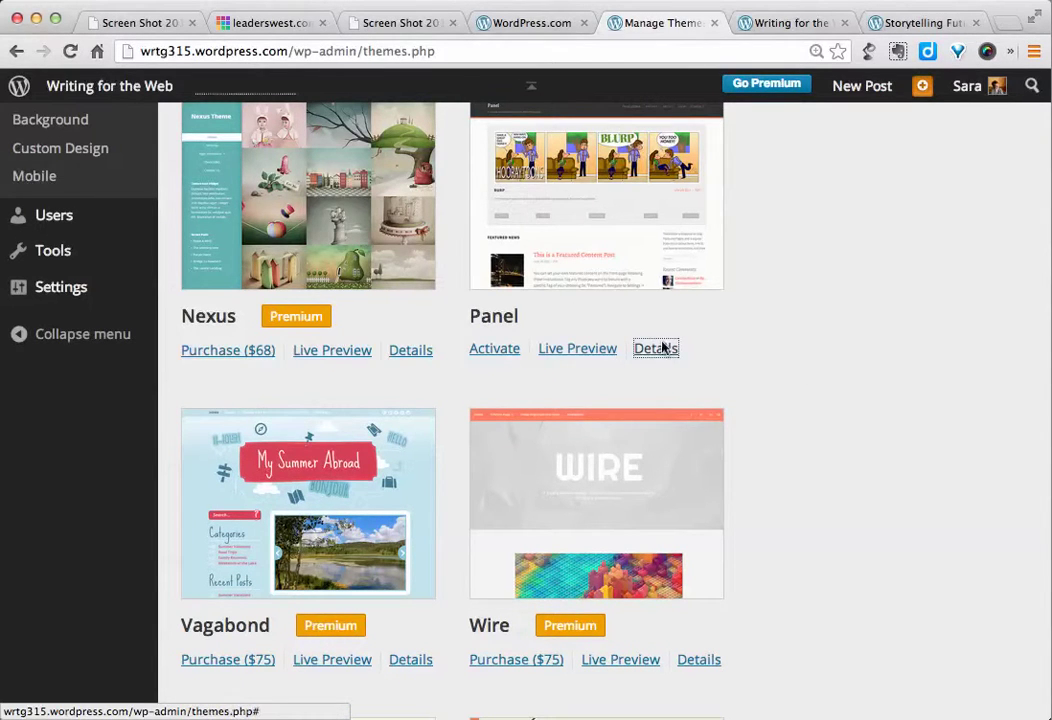
scroll(800, 535, "down", 1)
scroll(798, 536, "down", 5)
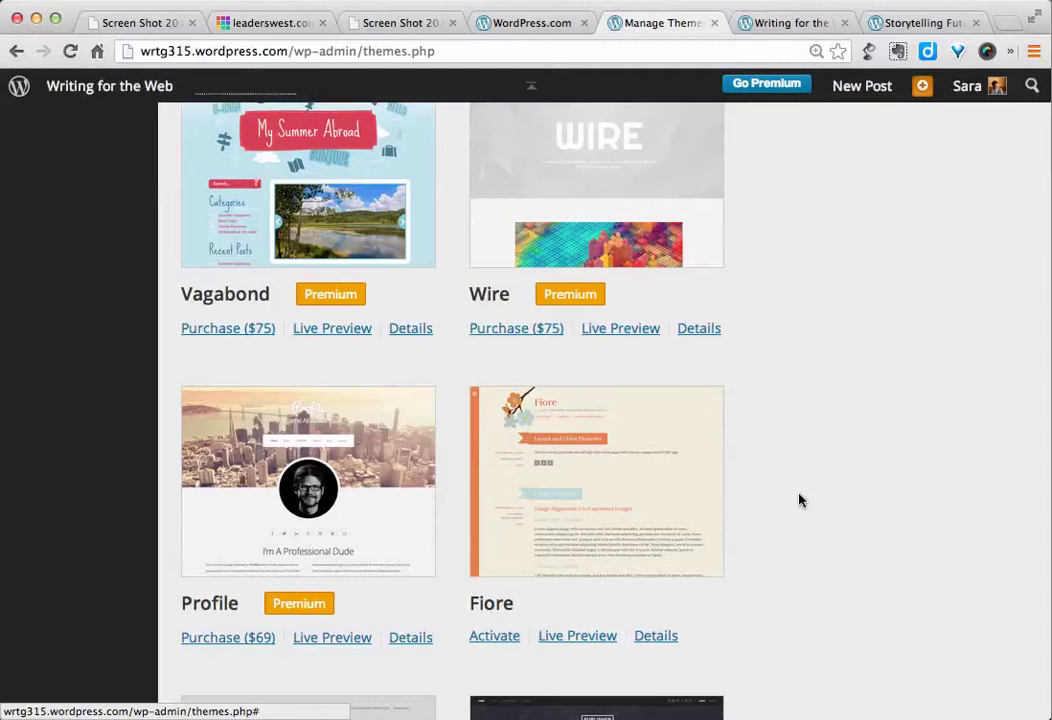
scroll(815, 392, "up", 3)
scroll(815, 392, "up", 4)
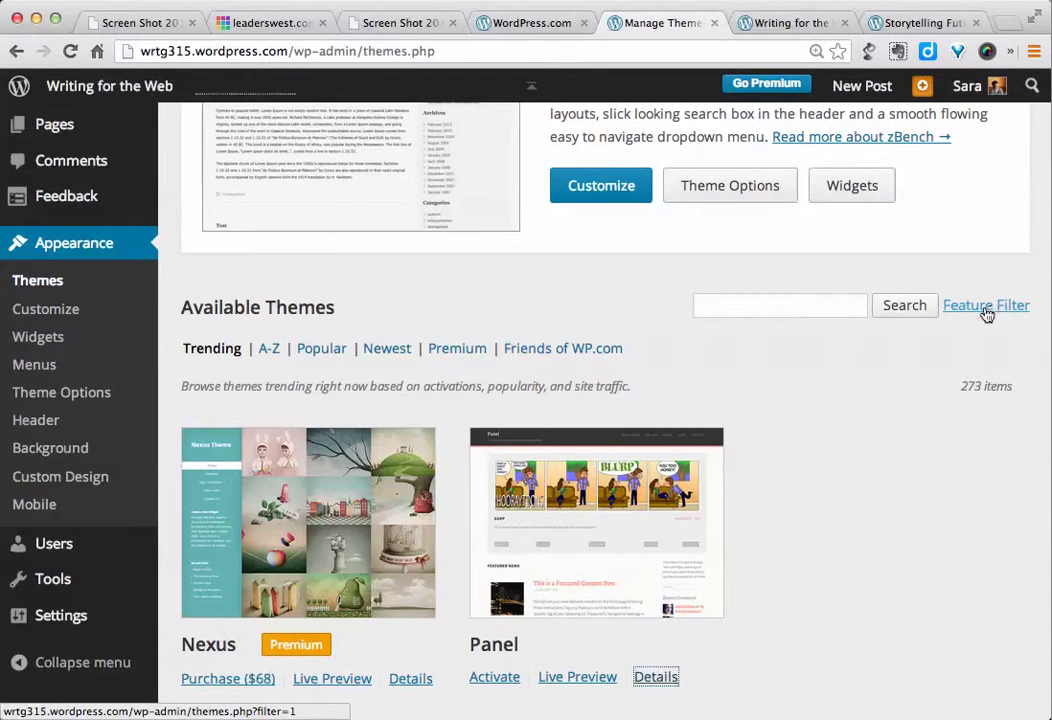
Open the theme options of the active zBench theme and examine its default layout choices
scroll(669, 345, "up", 2)
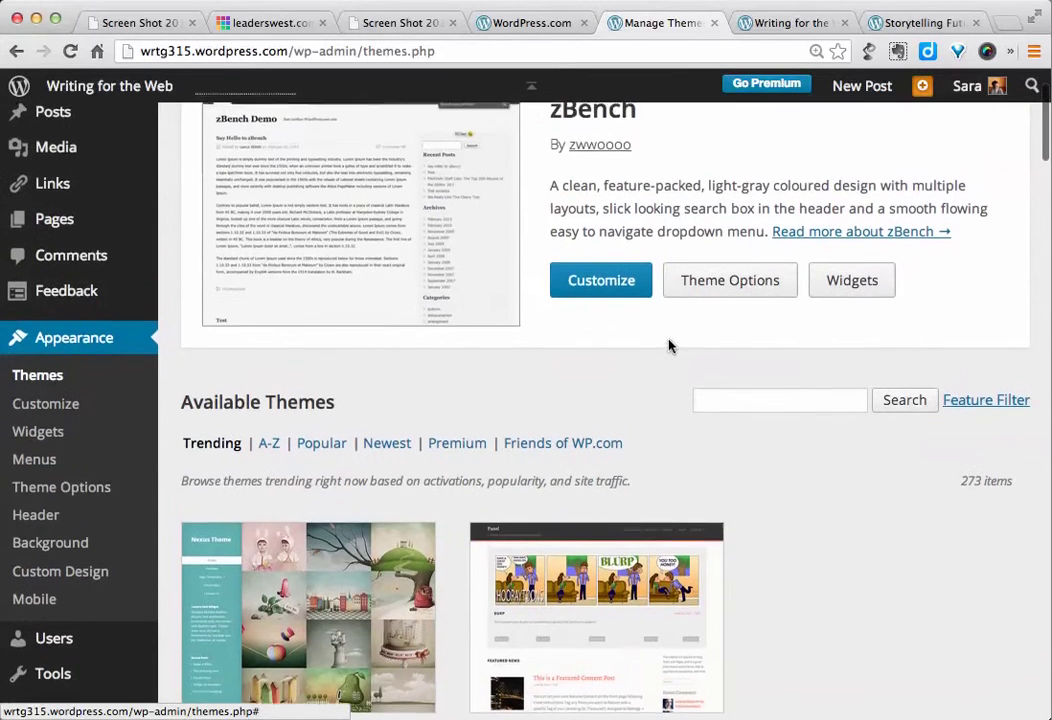
scroll(669, 345, "up", 1)
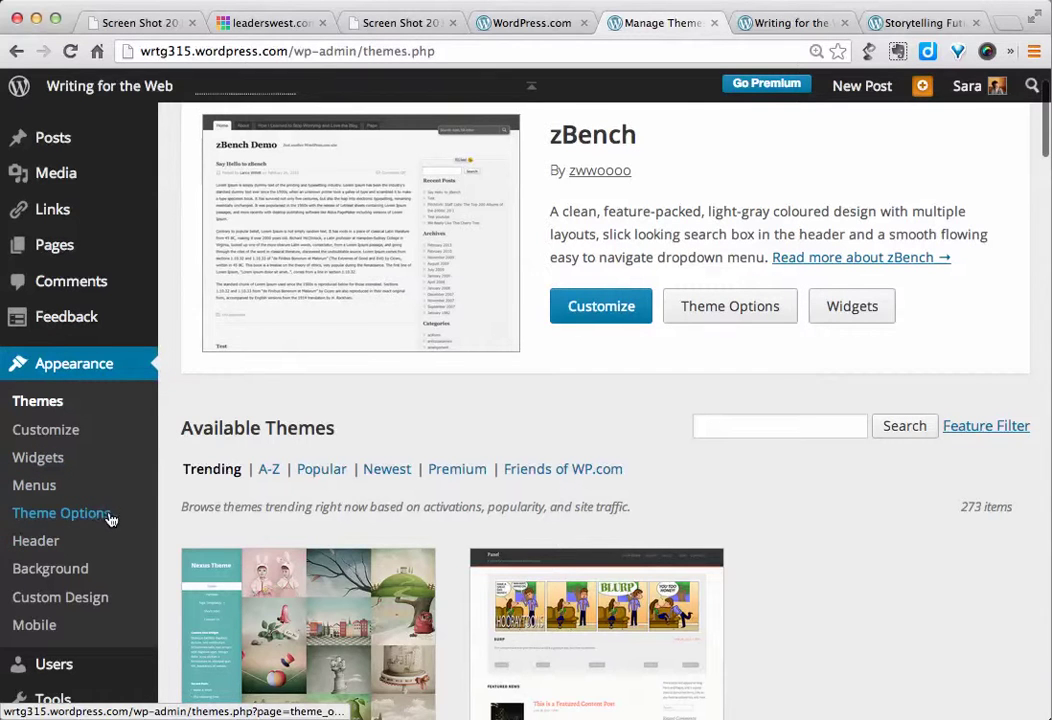
left_click(49, 520)
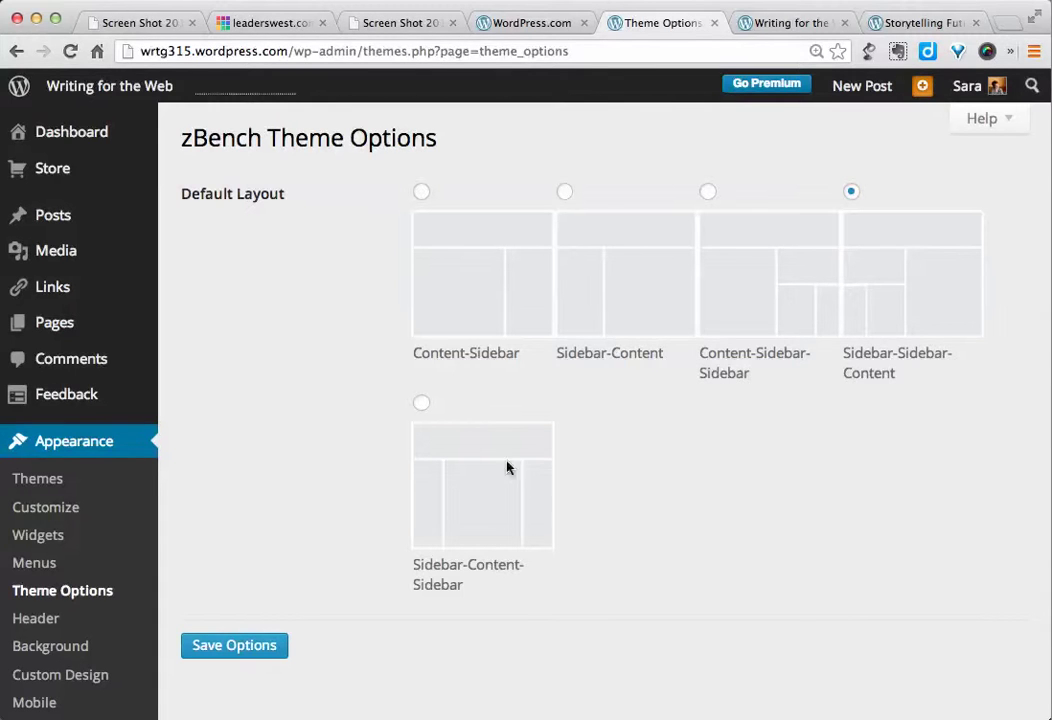
Return to the theme list and filter it by Three Columns, Responsive Layout and Theme Options
left_click(47, 489)
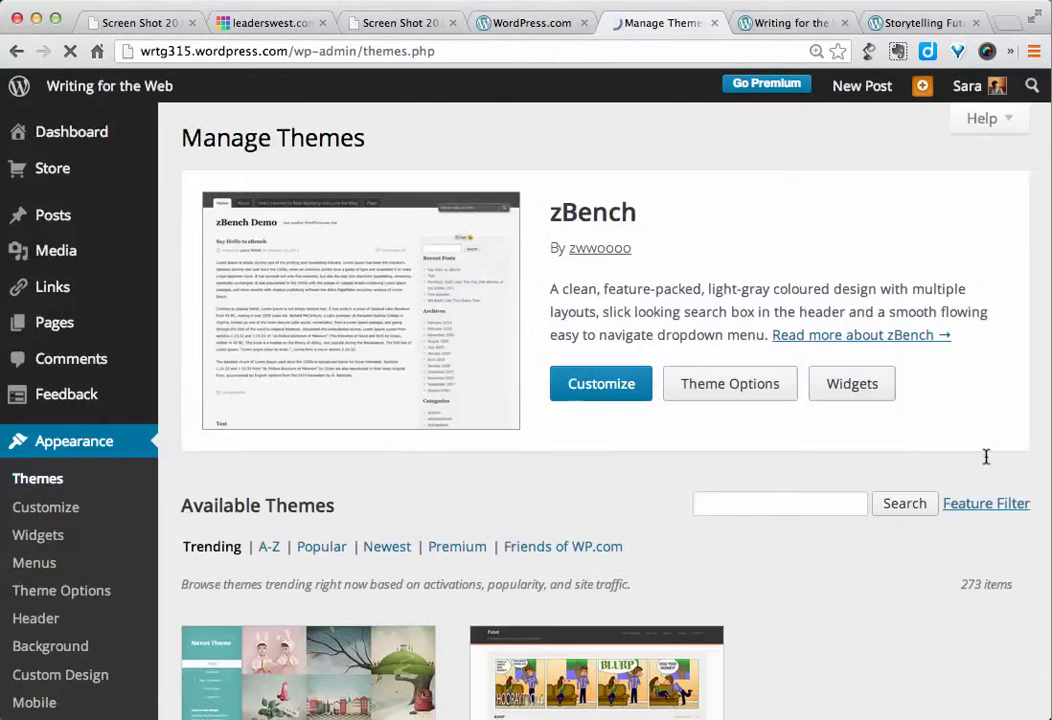
left_click(1003, 508)
scroll(1003, 512, "down", 3)
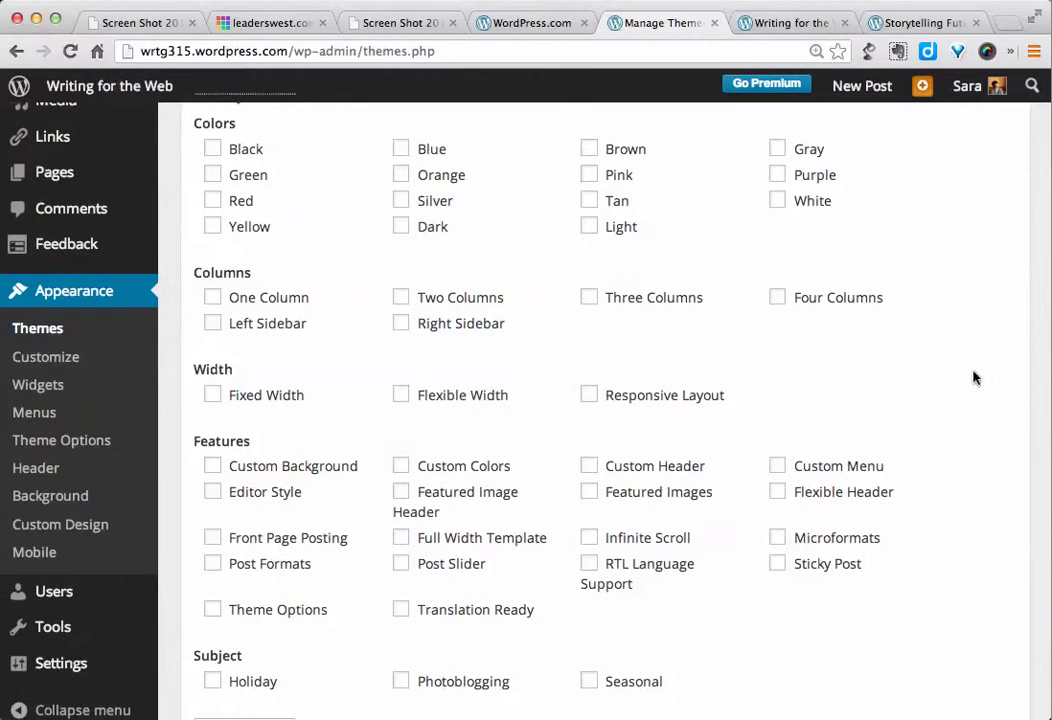
scroll(973, 405, "up", 1)
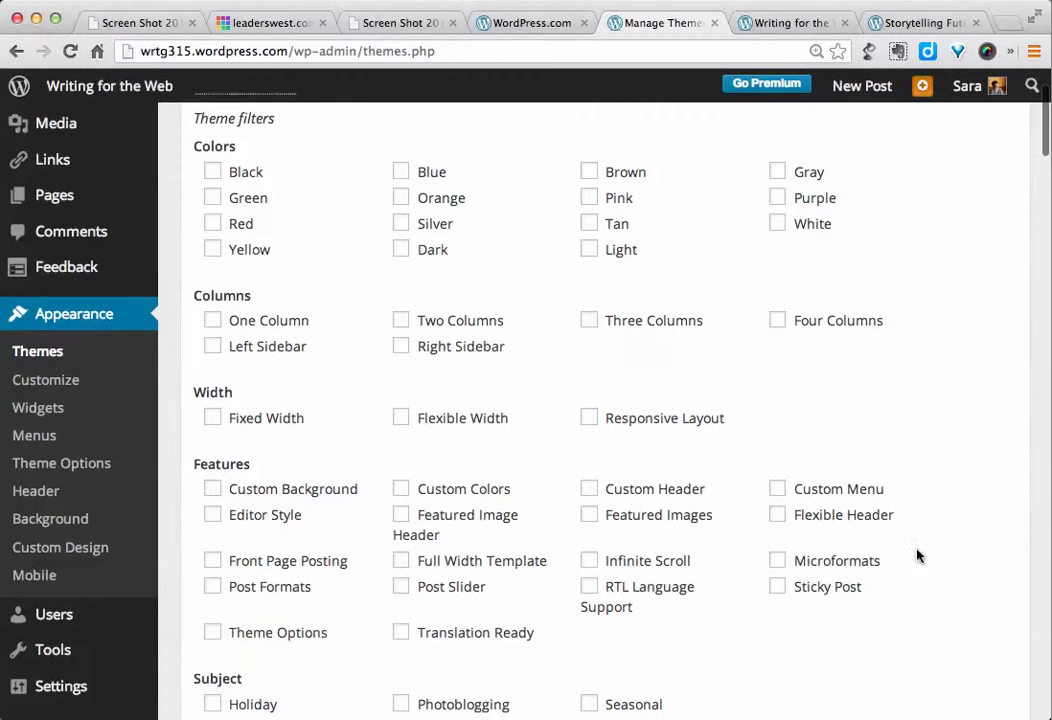
scroll(918, 582, "down", 2)
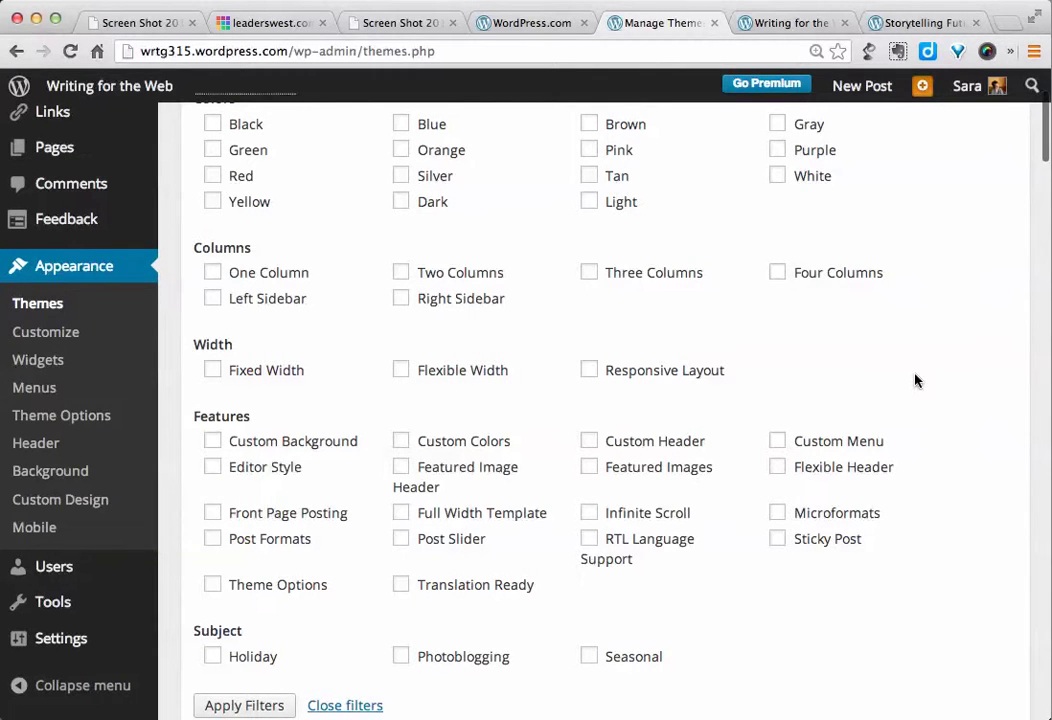
scroll(850, 360, "down", 1)
left_click(588, 272)
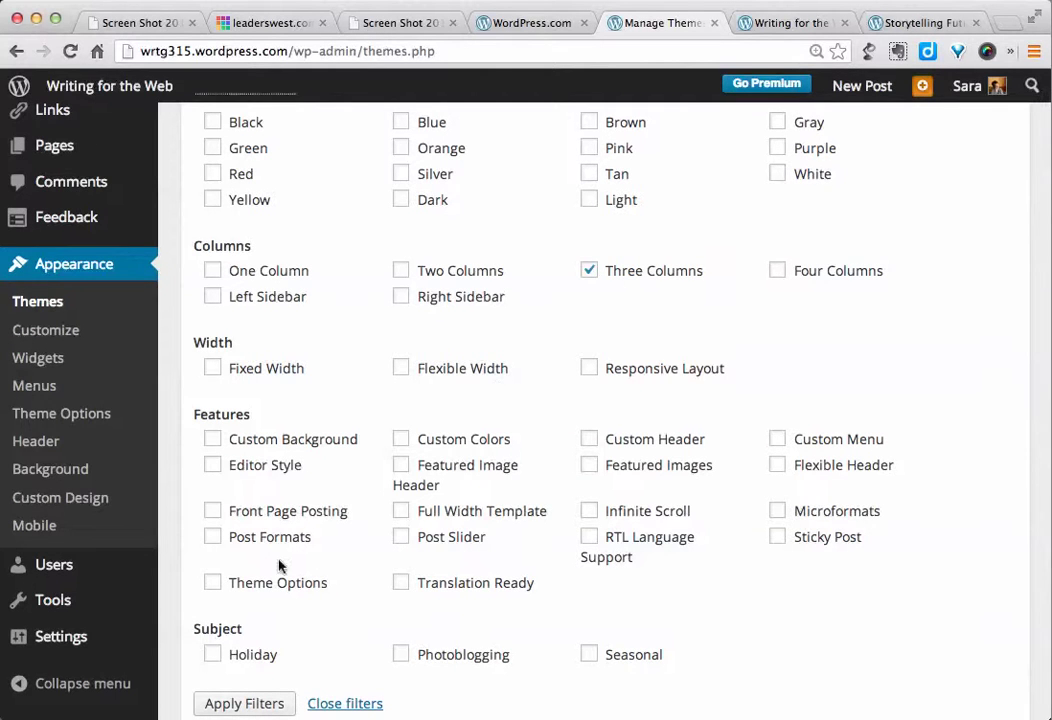
left_click(213, 584)
left_click(590, 369)
scroll(915, 388, "down", 3)
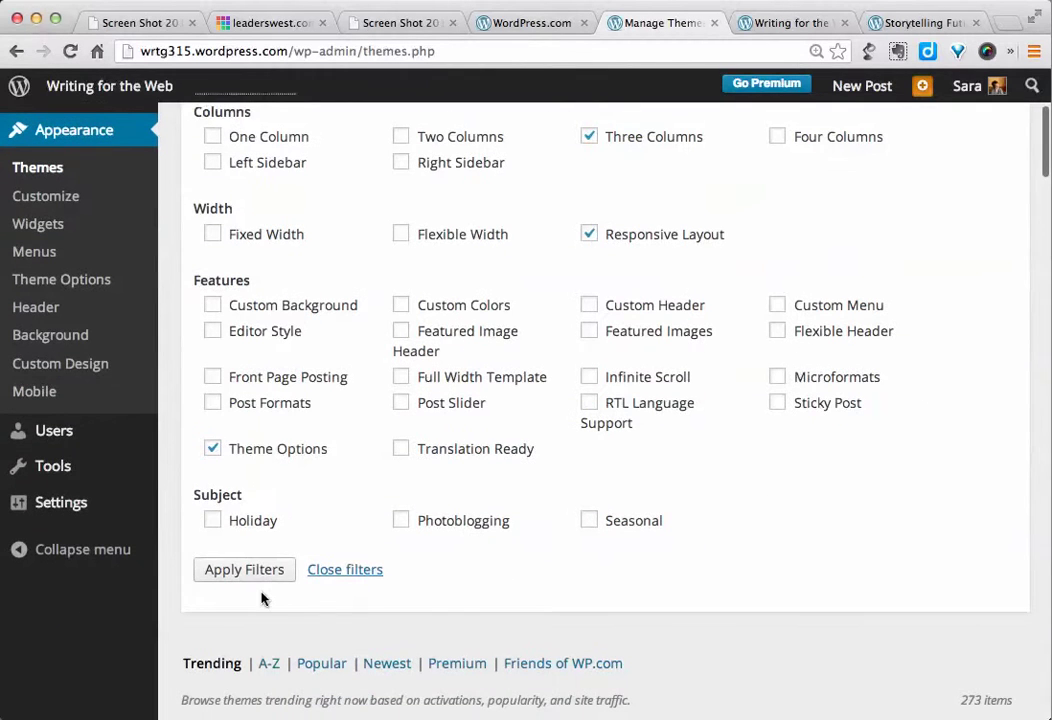
scroll(810, 627, "down", 1)
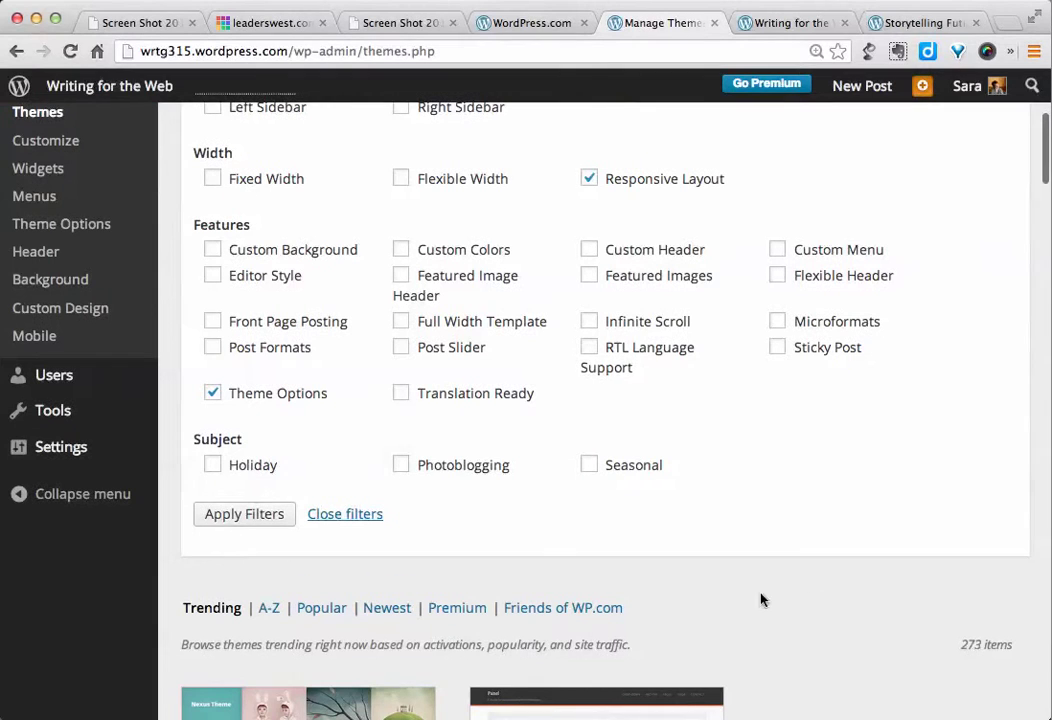
left_click(238, 520)
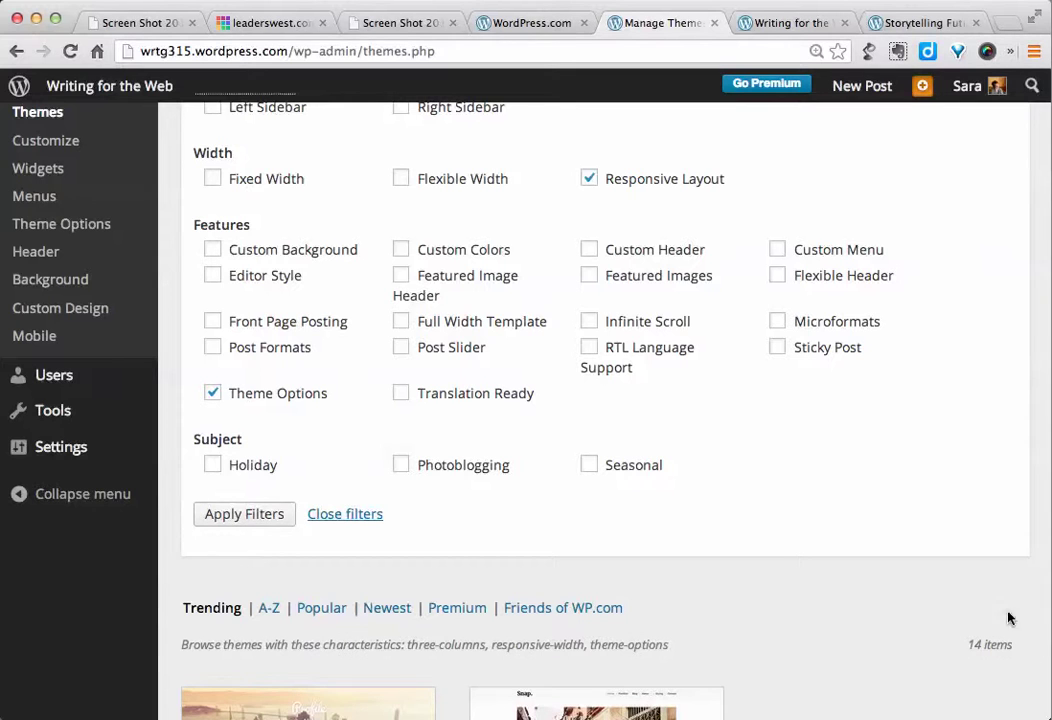
Browse the filtered themes and read the Yoko theme's details
scroll(895, 658, "down", 10)
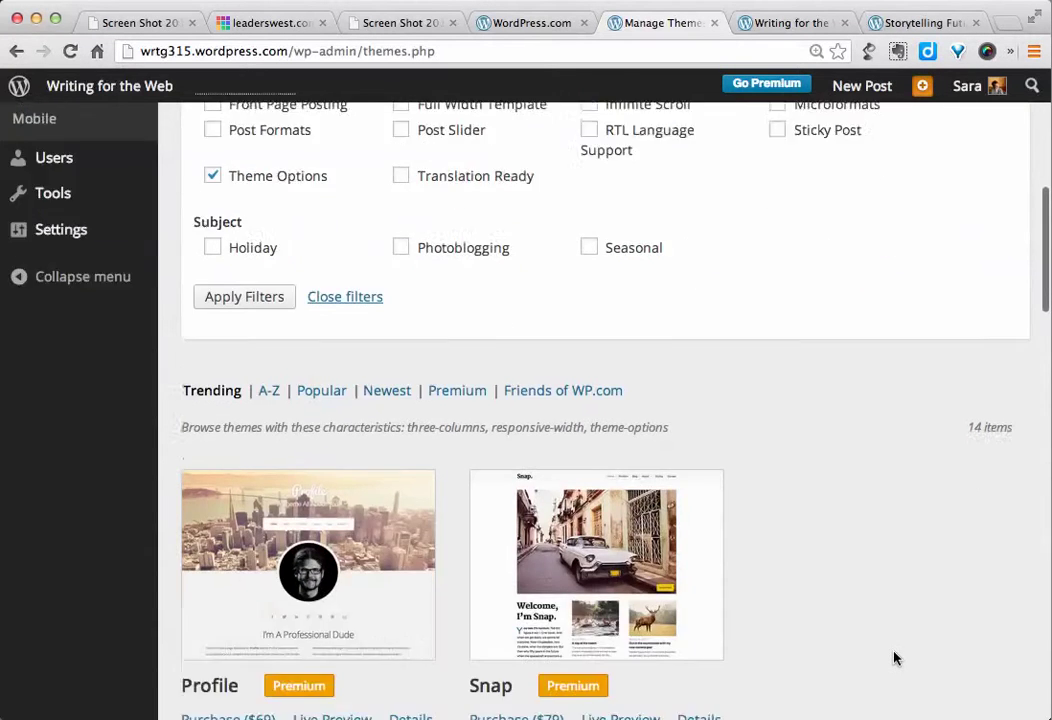
scroll(892, 606, "down", 5)
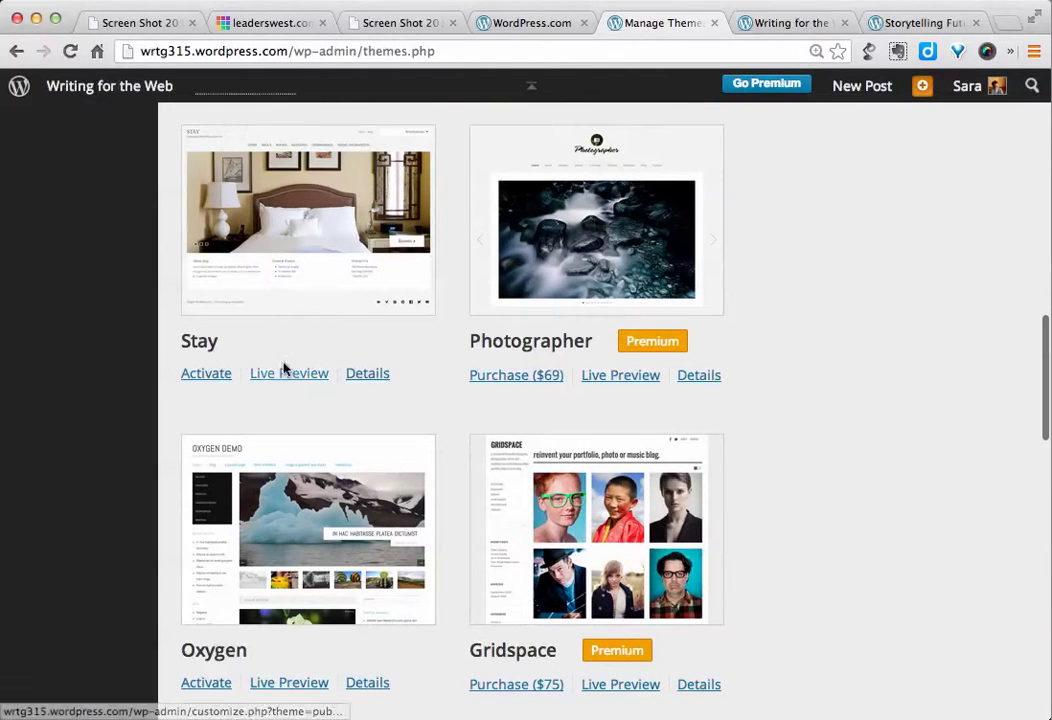
scroll(829, 526, "down", 3)
scroll(852, 540, "down", 3)
left_click(656, 575)
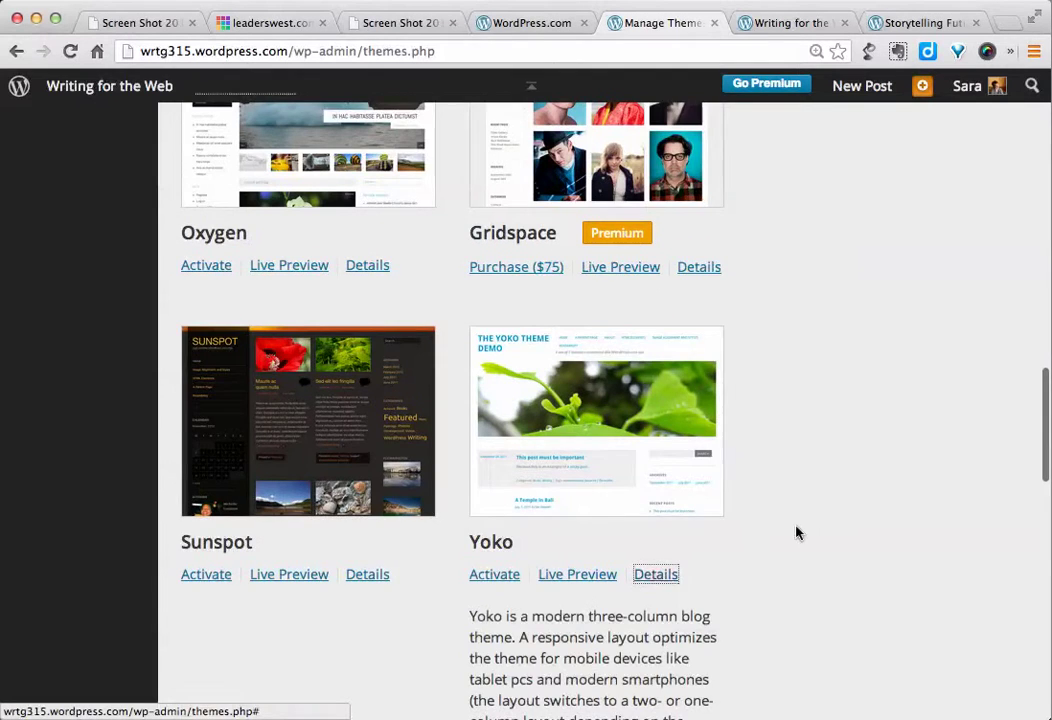
scroll(817, 606, "down", 3)
scroll(868, 540, "down", 2)
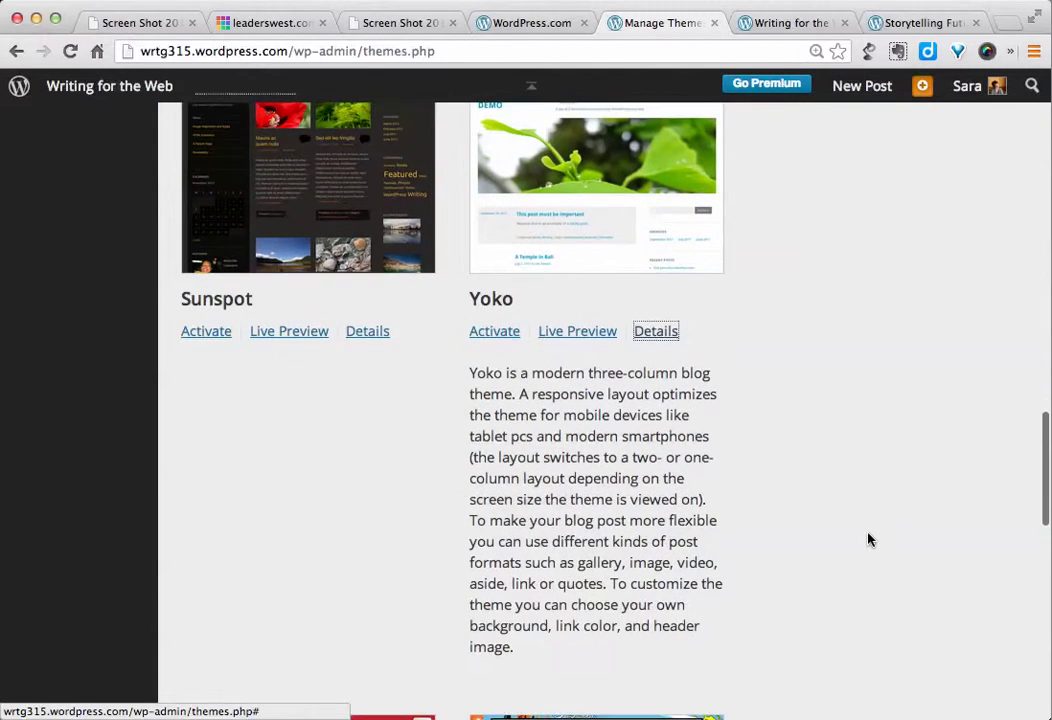
Check the remaining filtered themes and activate the Yoko theme
scroll(868, 540, "down", 10)
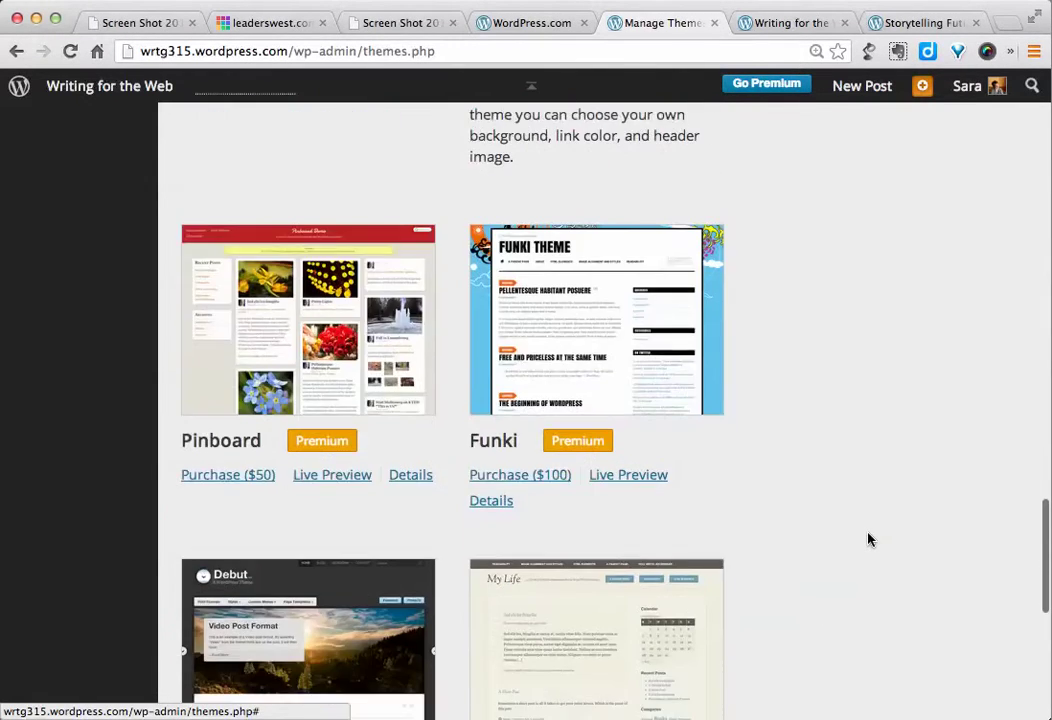
scroll(868, 540, "down", 4)
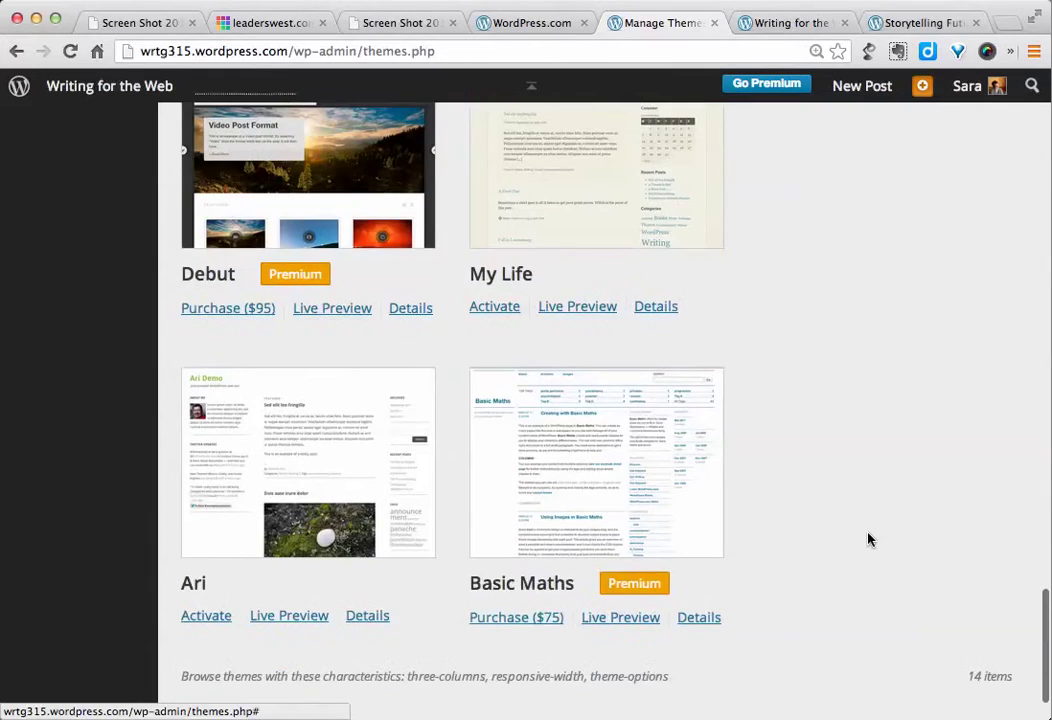
scroll(868, 540, "up", 14)
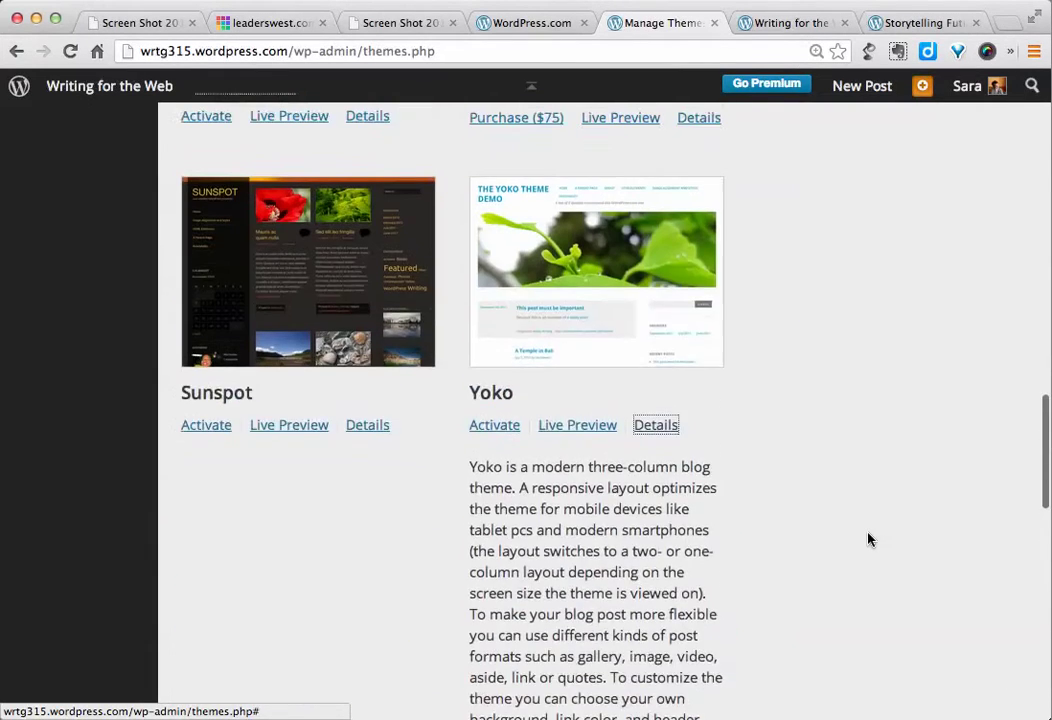
left_click(493, 501)
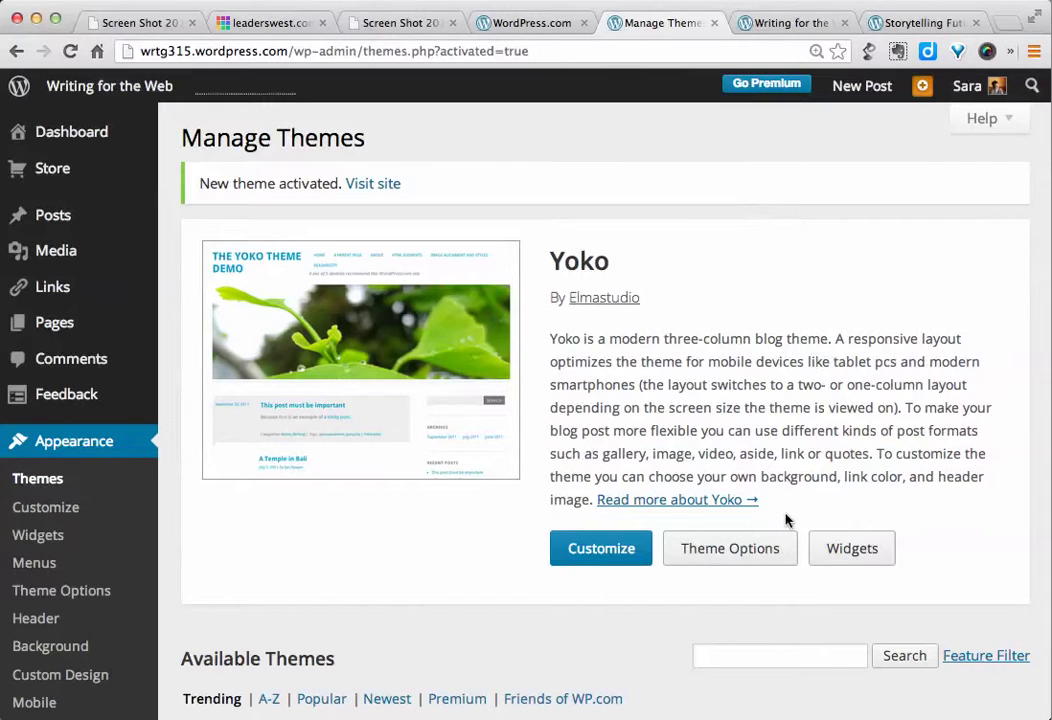
View Yoko's link color option, and open the Custom Header page to examine the header preview and image upload choices
left_click(737, 555)
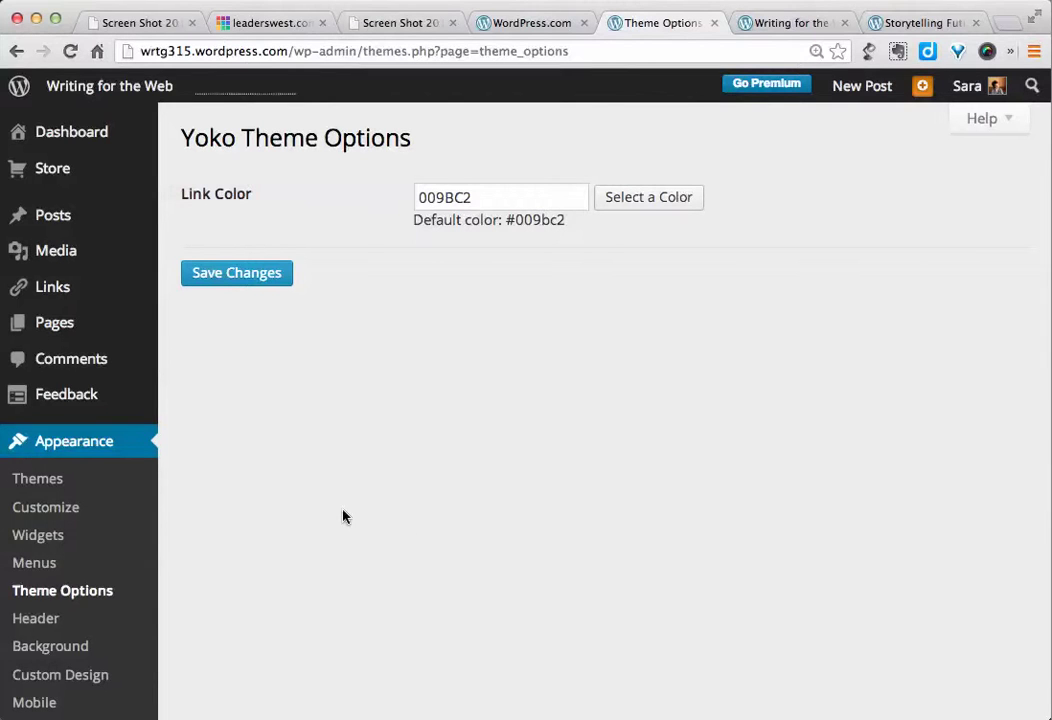
scroll(213, 574, "down", 3)
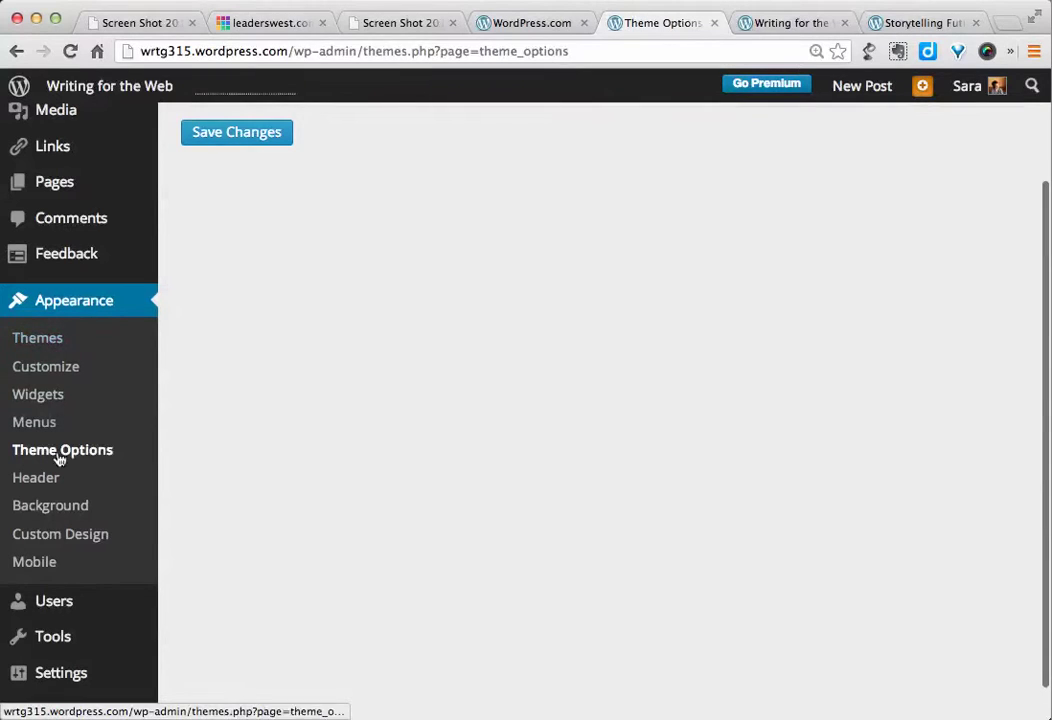
left_click(36, 480)
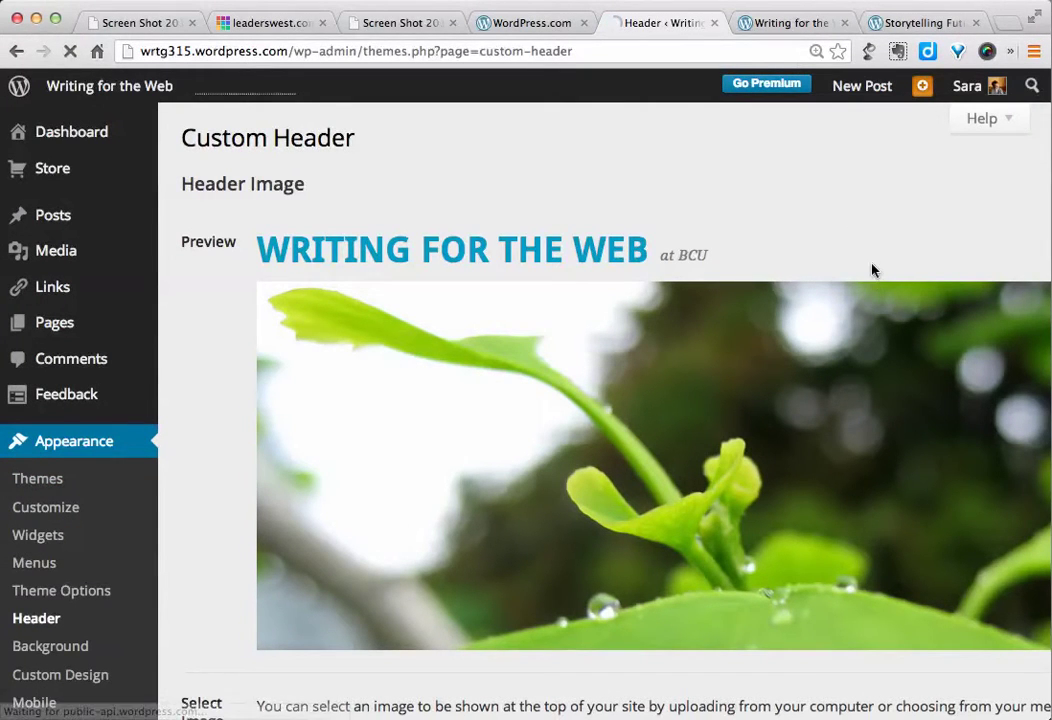
scroll(872, 270, "down", 3)
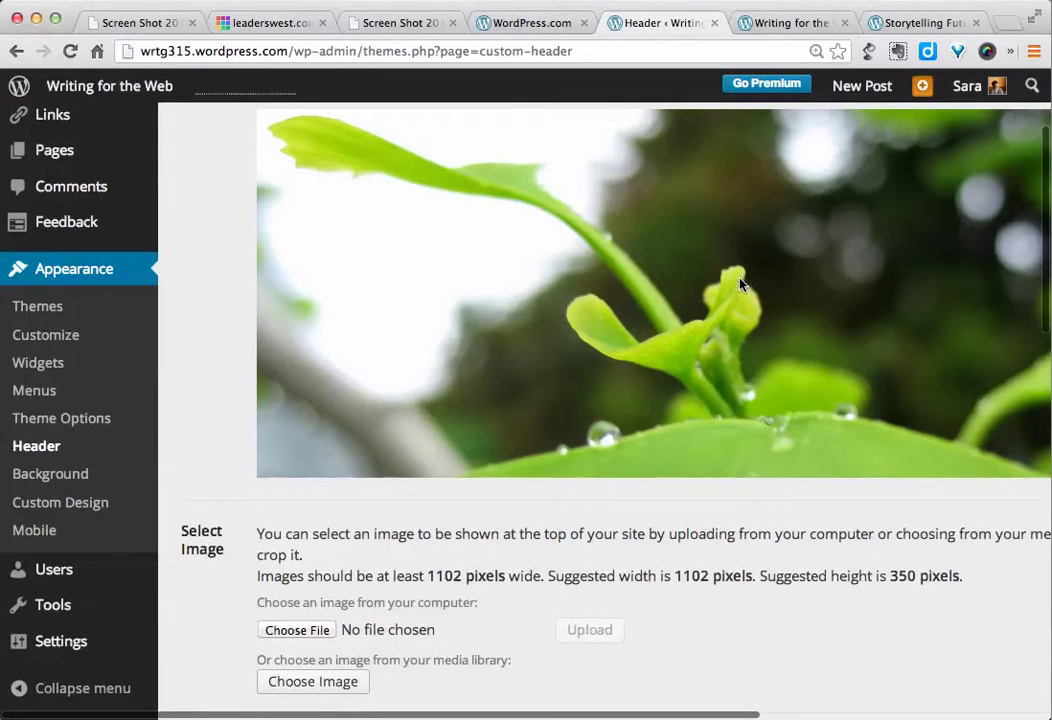
scroll(822, 352, "up", 3)
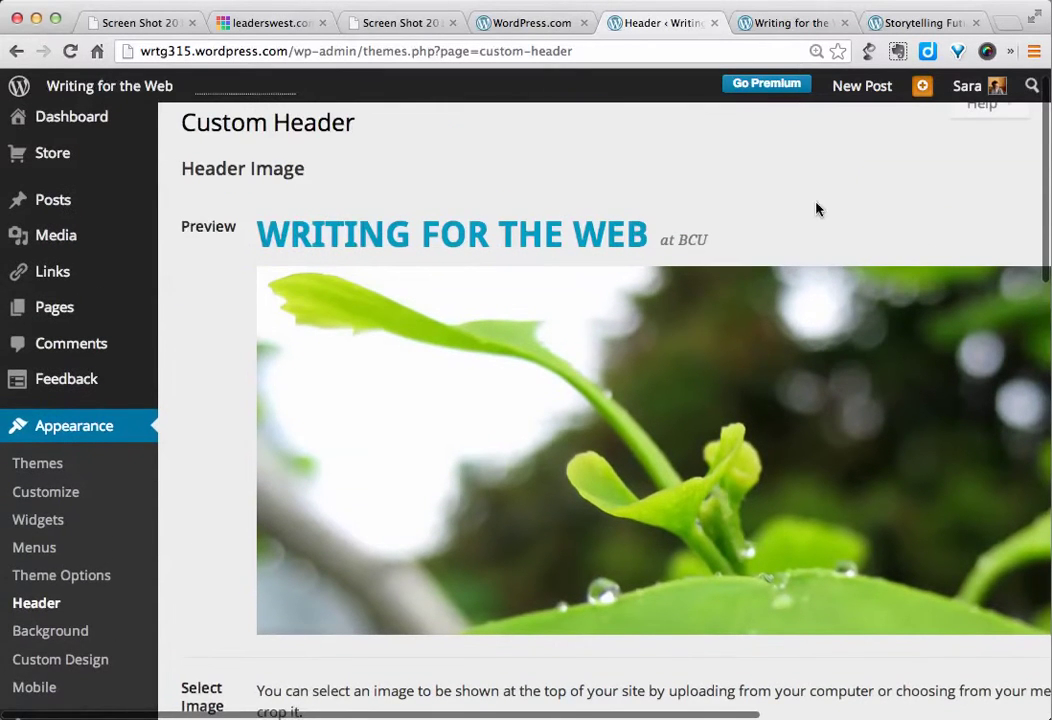
View the Writing for the Web and Storytelling Future File home pages to compare their headers
left_click(751, 24)
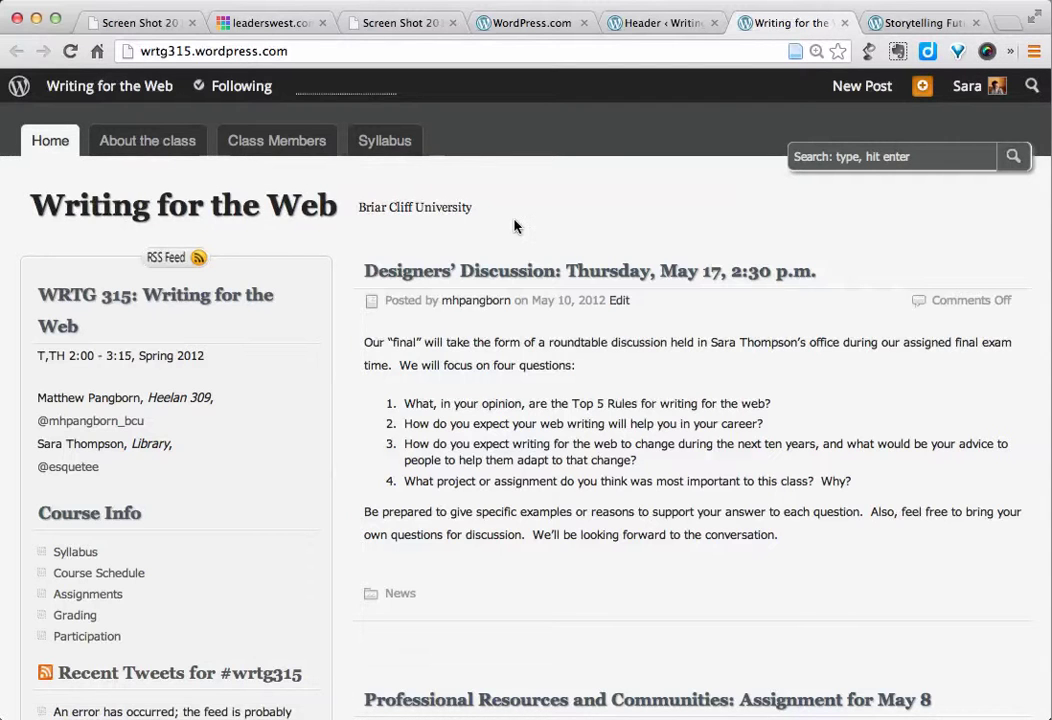
left_click(885, 26)
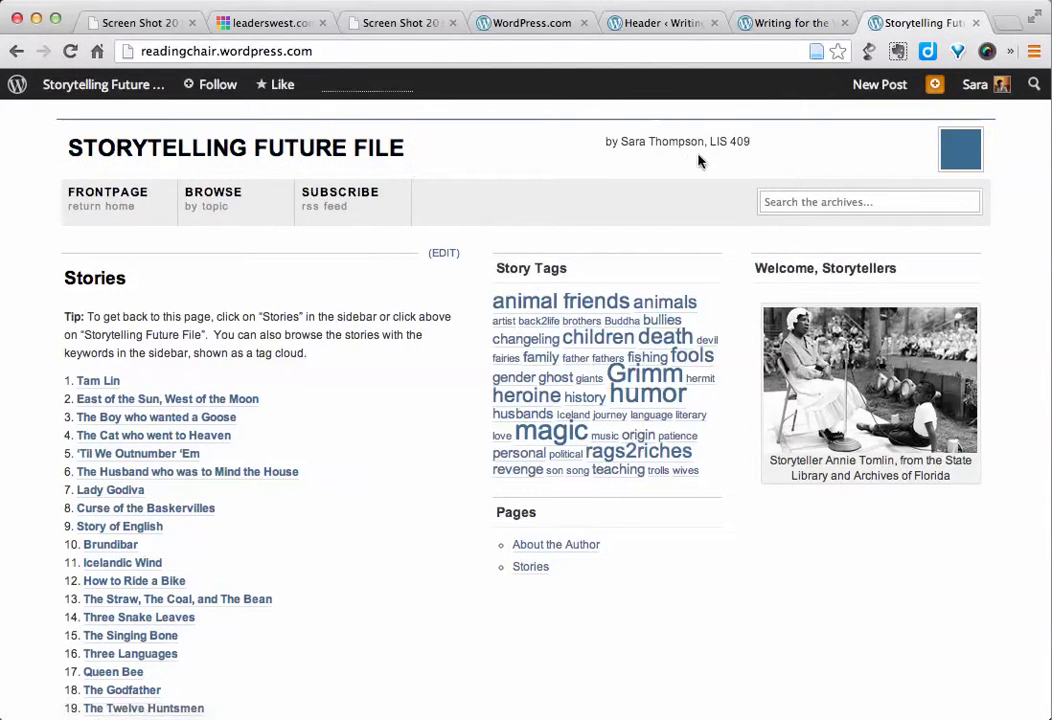
Return to the Custom Header page, review its image upload requirements, and select the Random option for the default header images
left_click(658, 22)
scroll(740, 400, "down", 1)
scroll(741, 408, "down", 1)
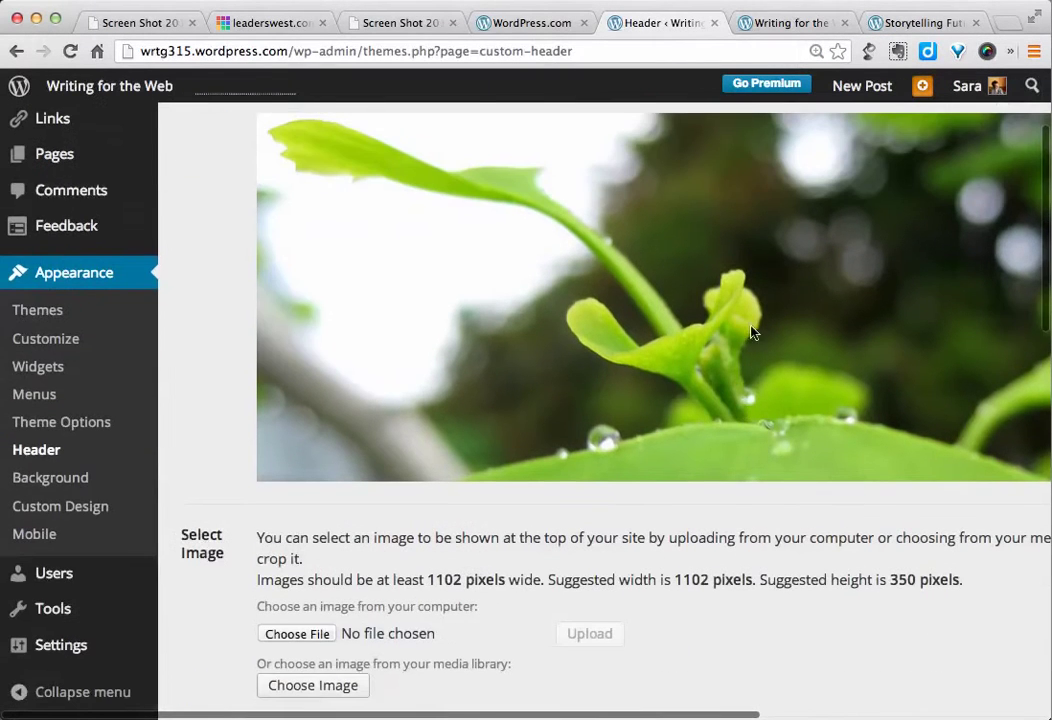
scroll(801, 399, "down", 3)
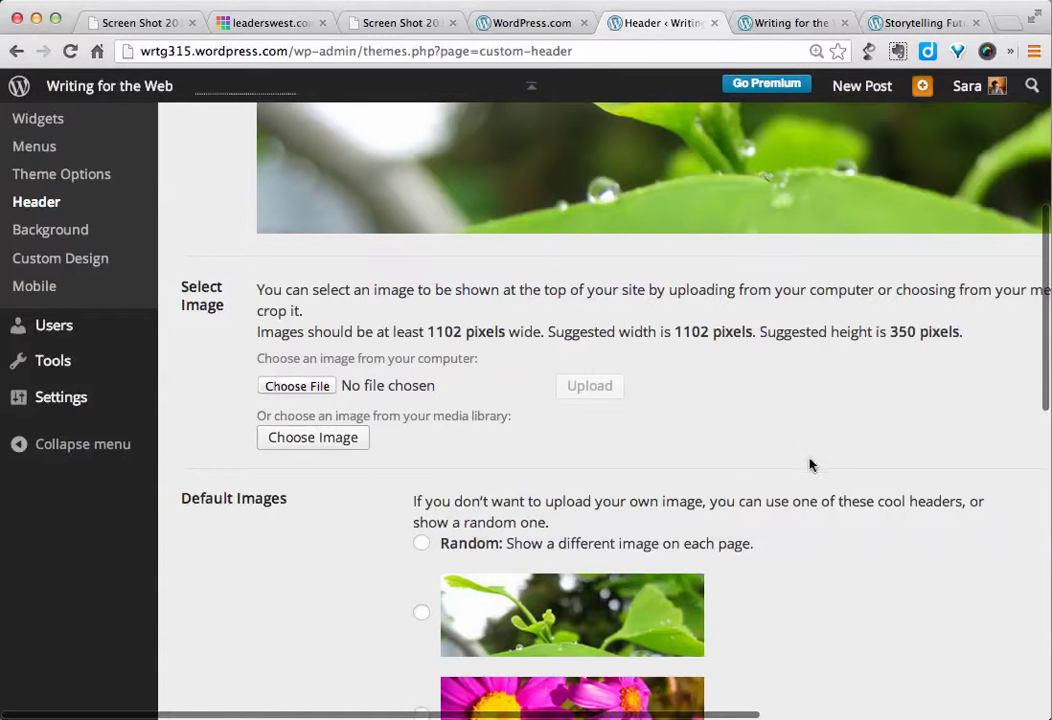
scroll(925, 555, "down", 3)
scroll(926, 554, "down", 2)
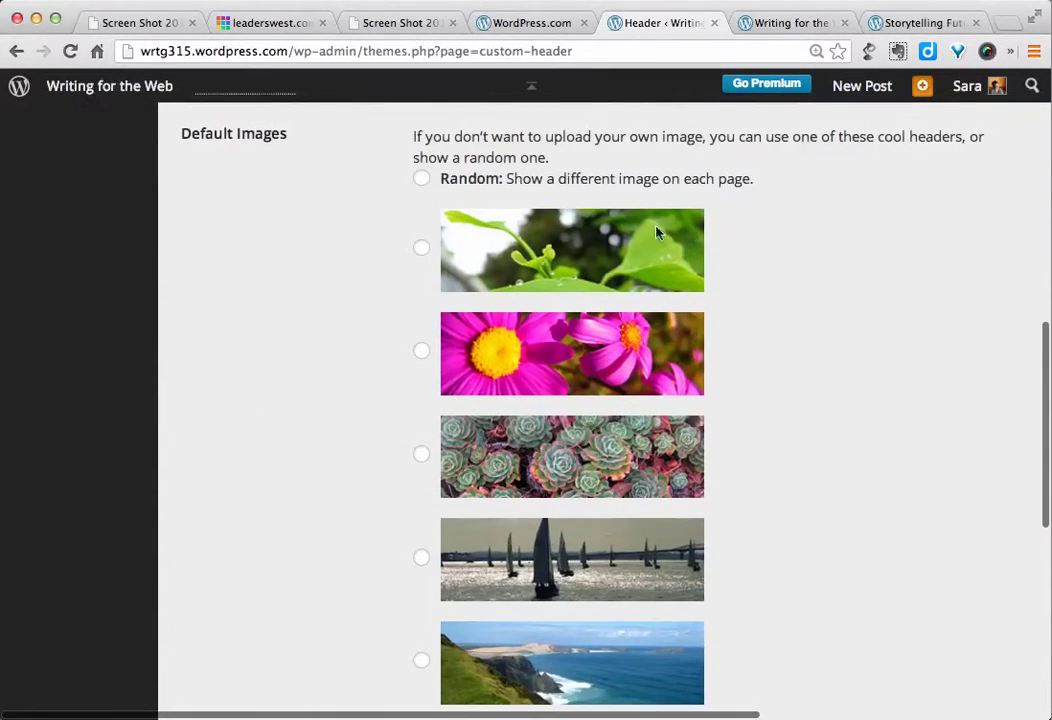
left_click(421, 180)
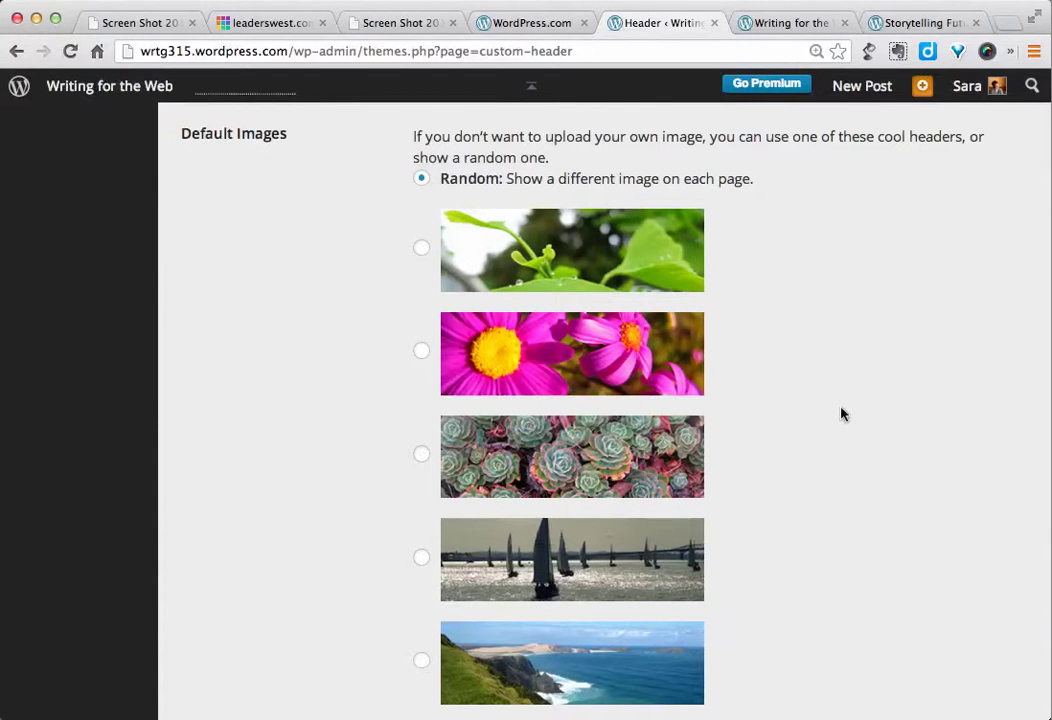
Review the remaining default header images and the options for removing the image, showing header text and changing text color
scroll(848, 484, "down", 2)
scroll(875, 502, "up", 3)
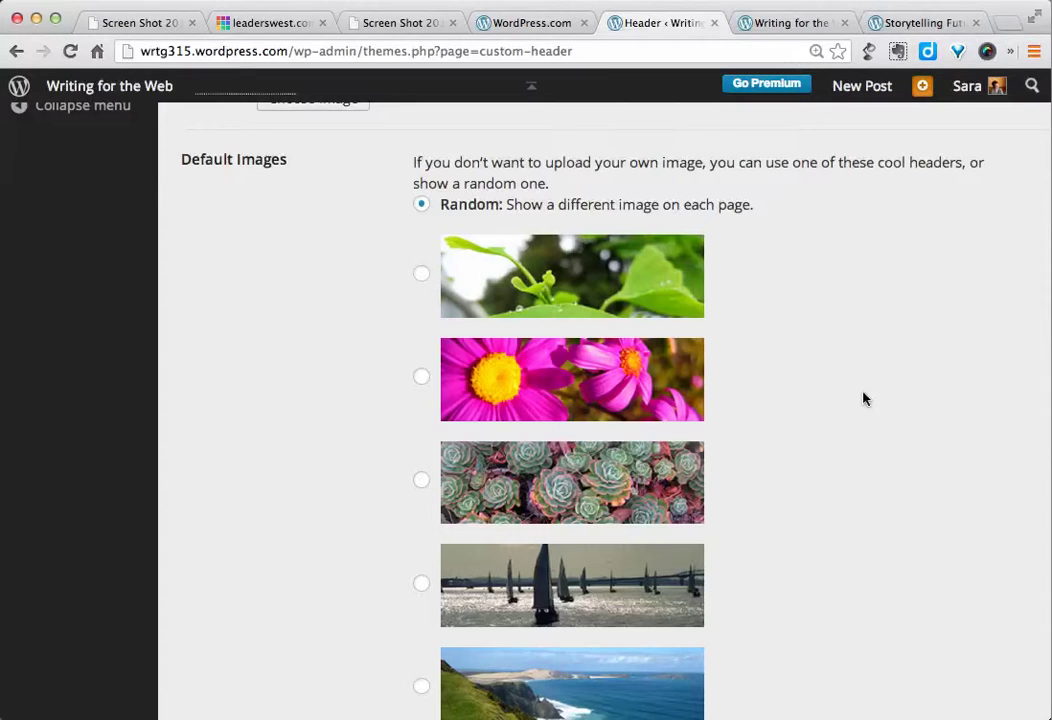
scroll(864, 400, "down", 9)
scroll(852, 474, "down", 2)
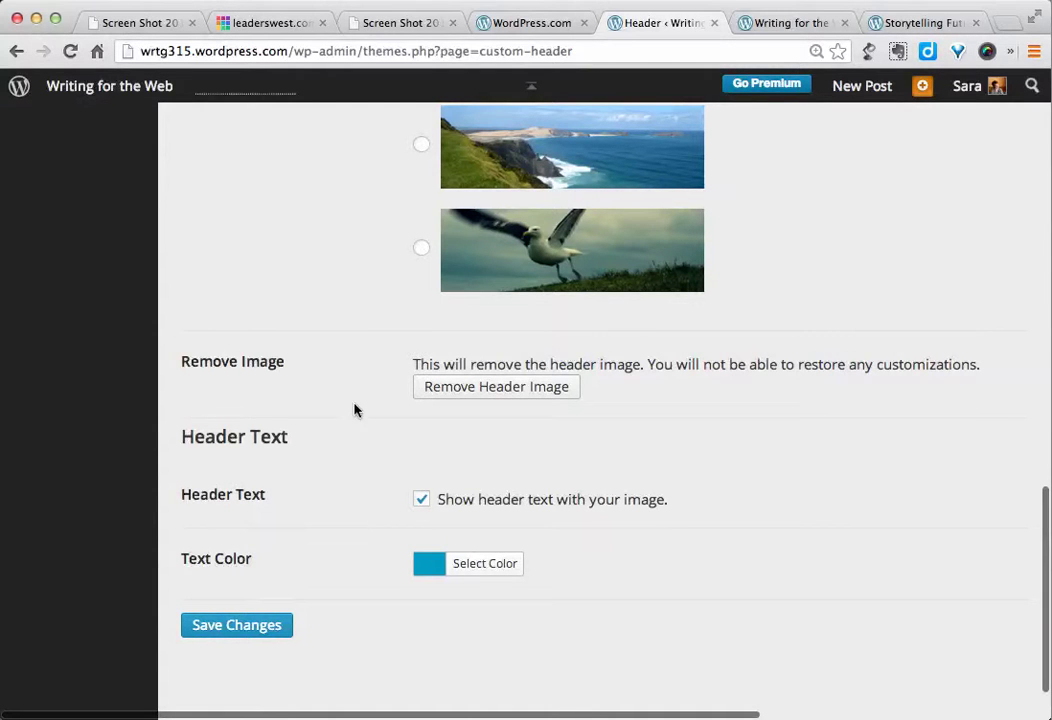
scroll(363, 299, "up", 15)
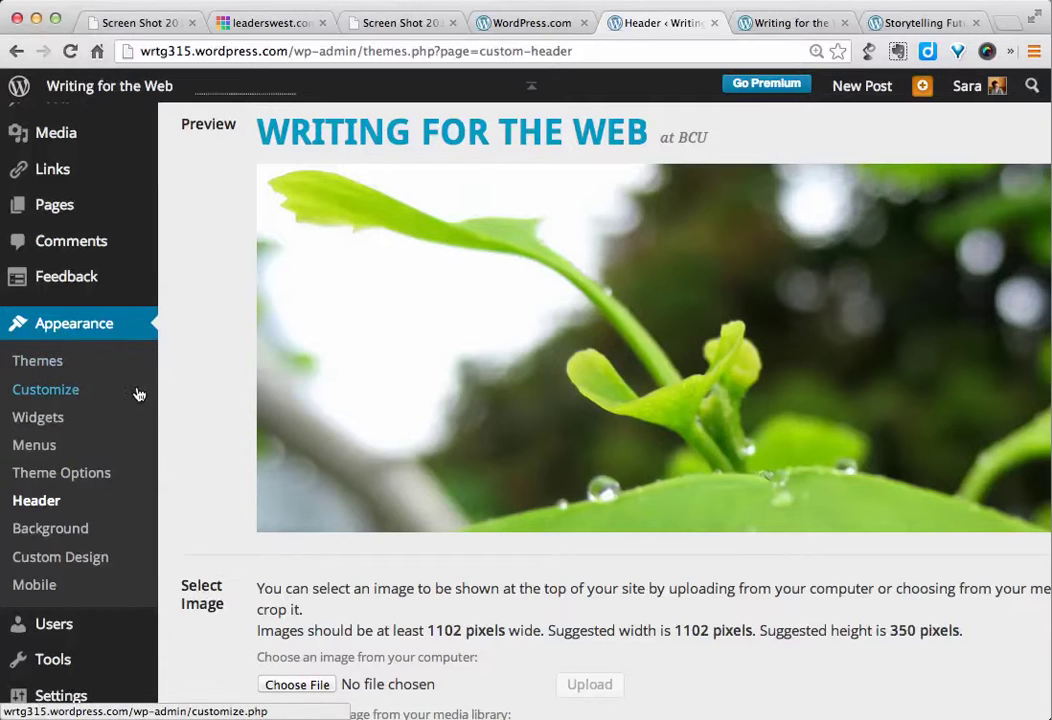
Open the Widgets page, and view the sidebars on the Writing for the Web and Storytelling Future File home pages
left_click(45, 426)
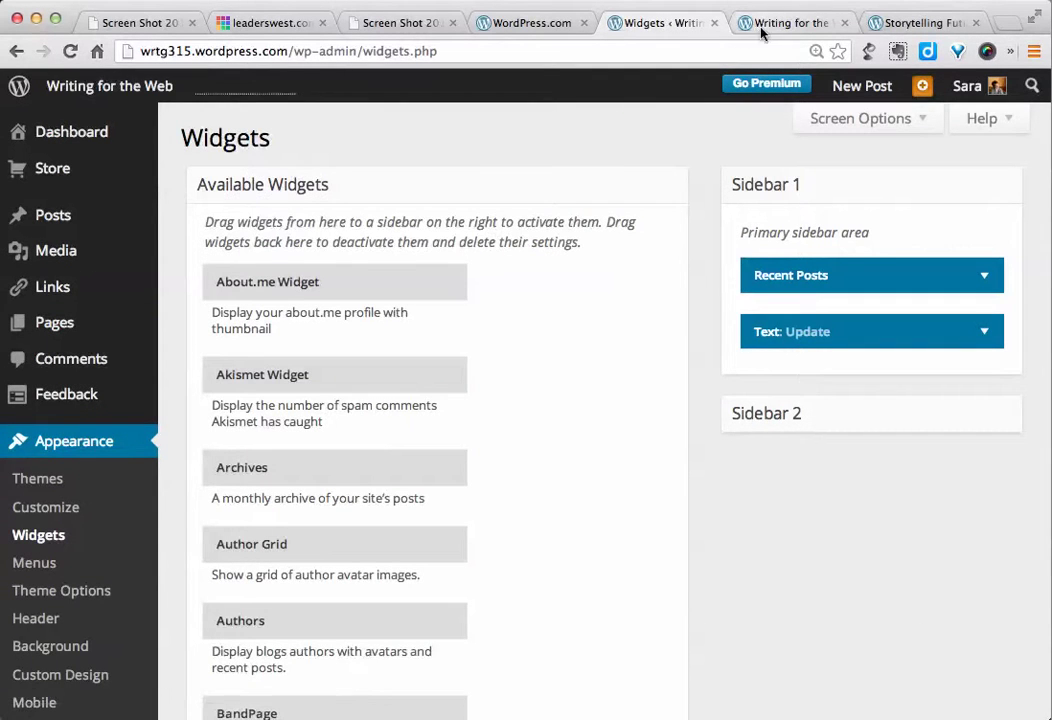
left_click(786, 28)
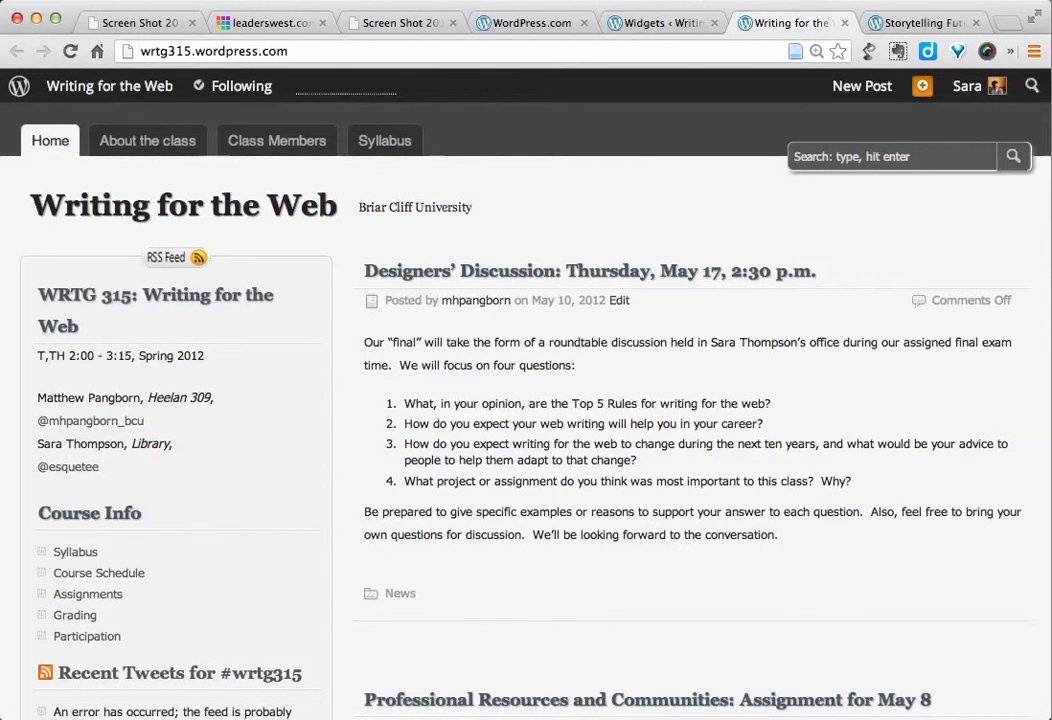
left_click(918, 20)
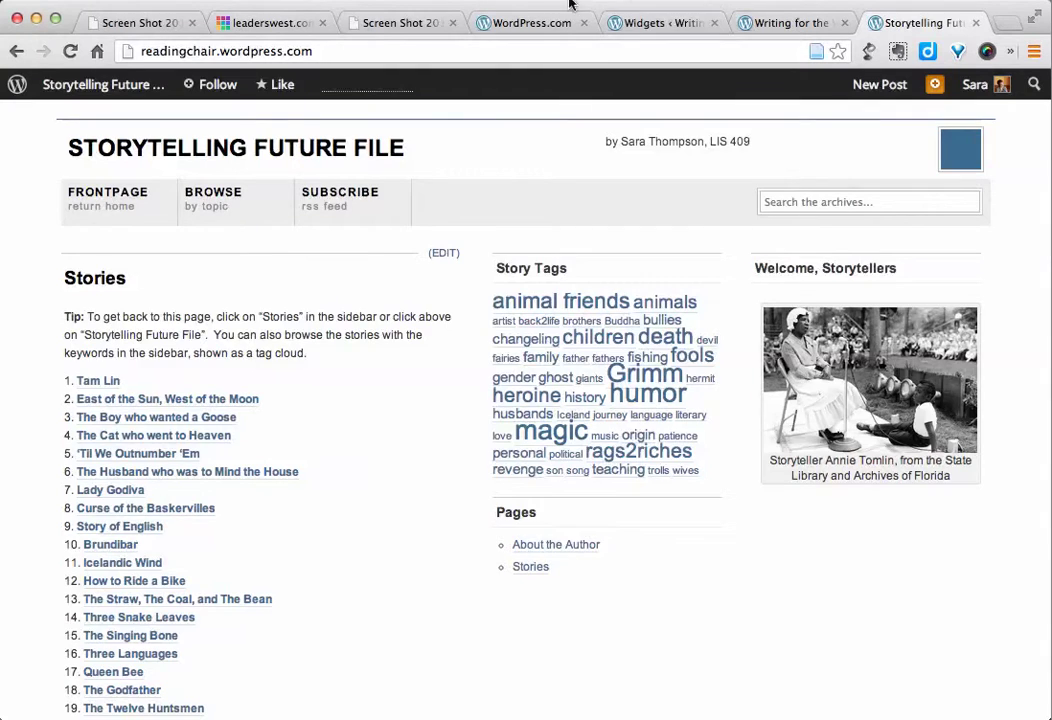
Return to the Widgets page, expand Sidebar 2, and add the Authors widget below Archives with its default settings
left_click(660, 27)
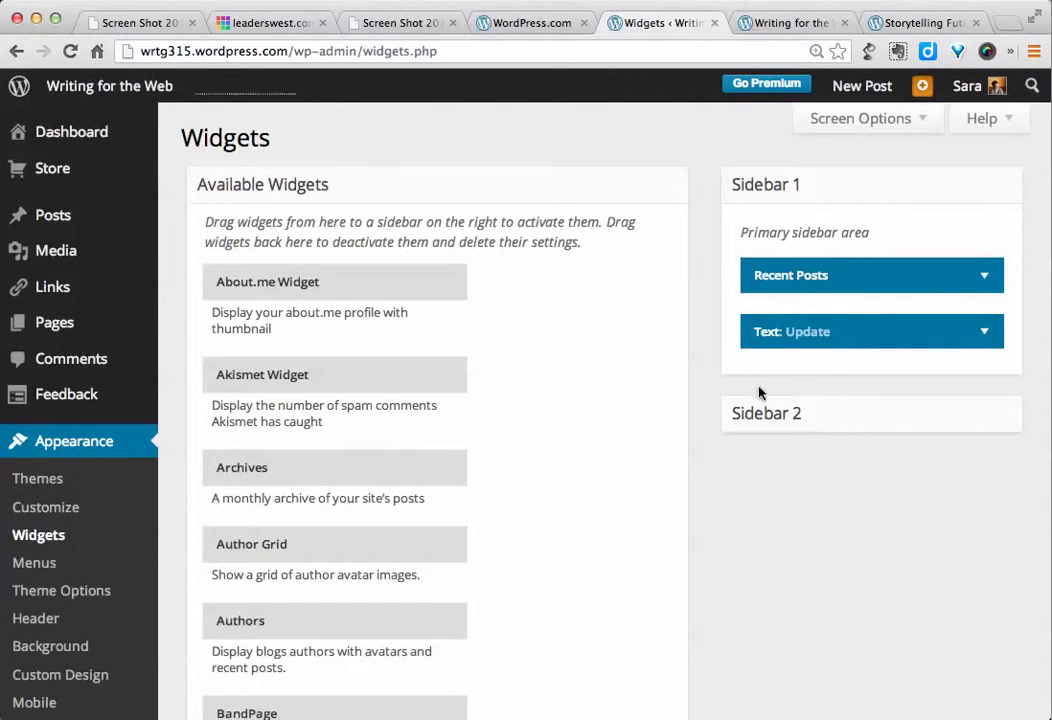
left_click(1004, 420)
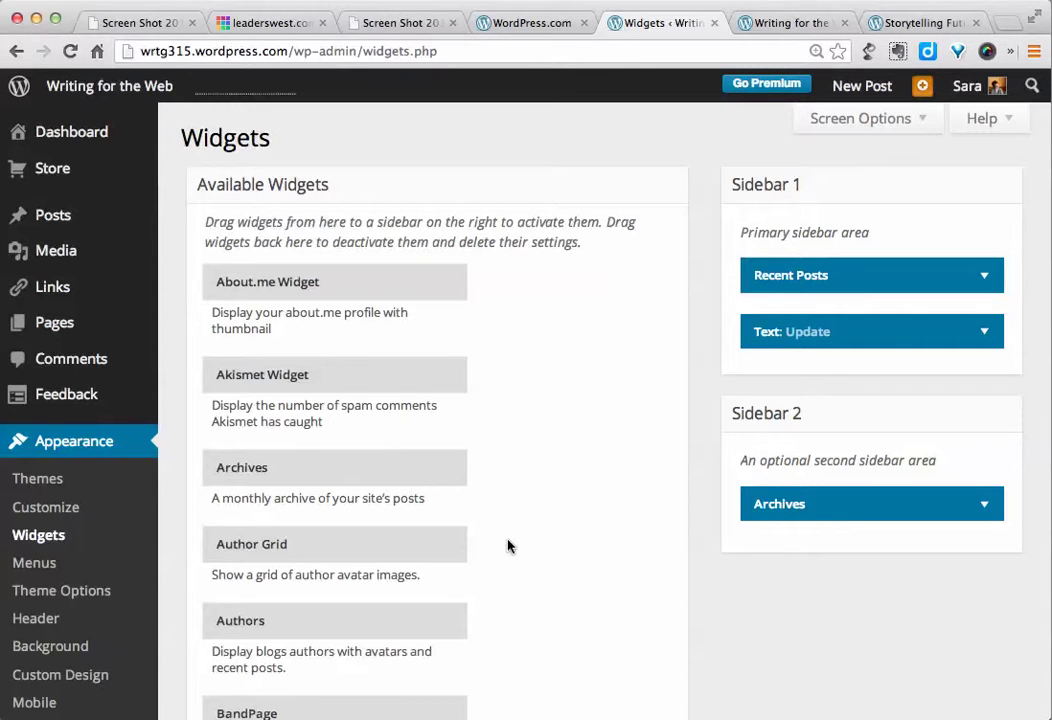
scroll(507, 541, "down", 5)
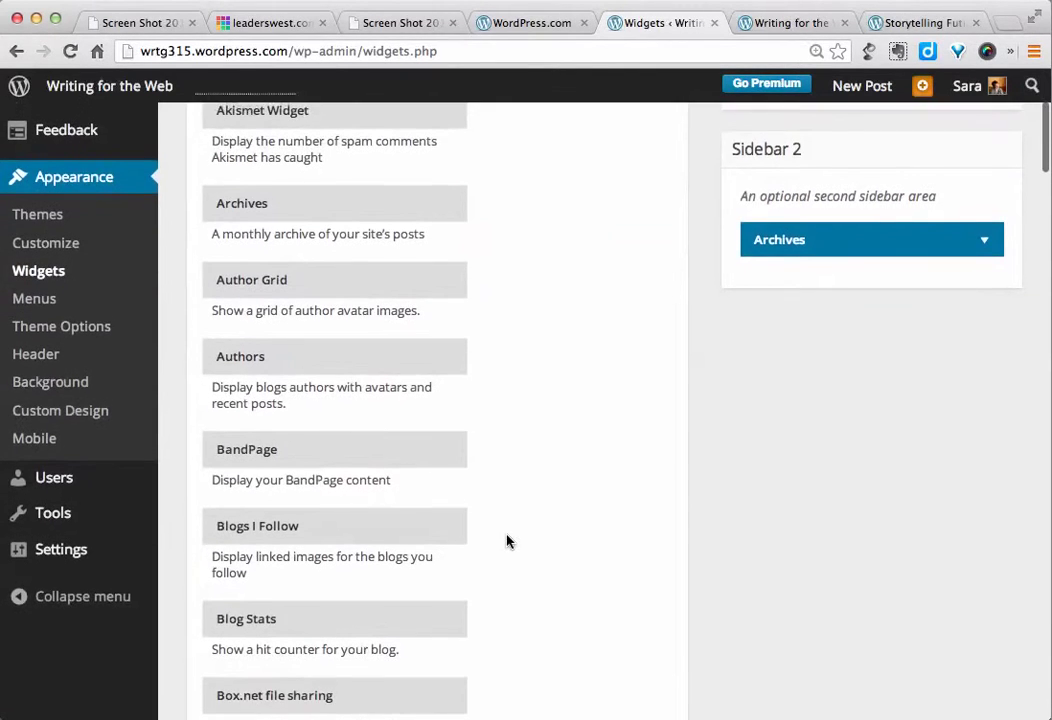
scroll(507, 541, "up", 2)
scroll(507, 541, "up", 2)
left_click_drag(393, 515, 886, 447)
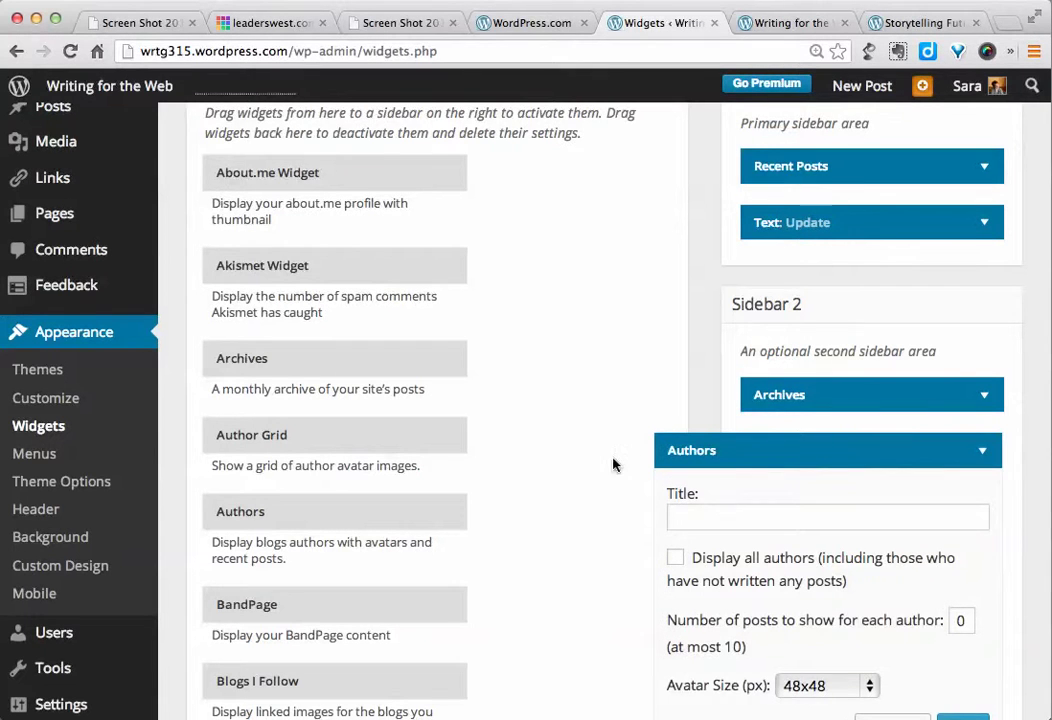
scroll(613, 566, "down", 3)
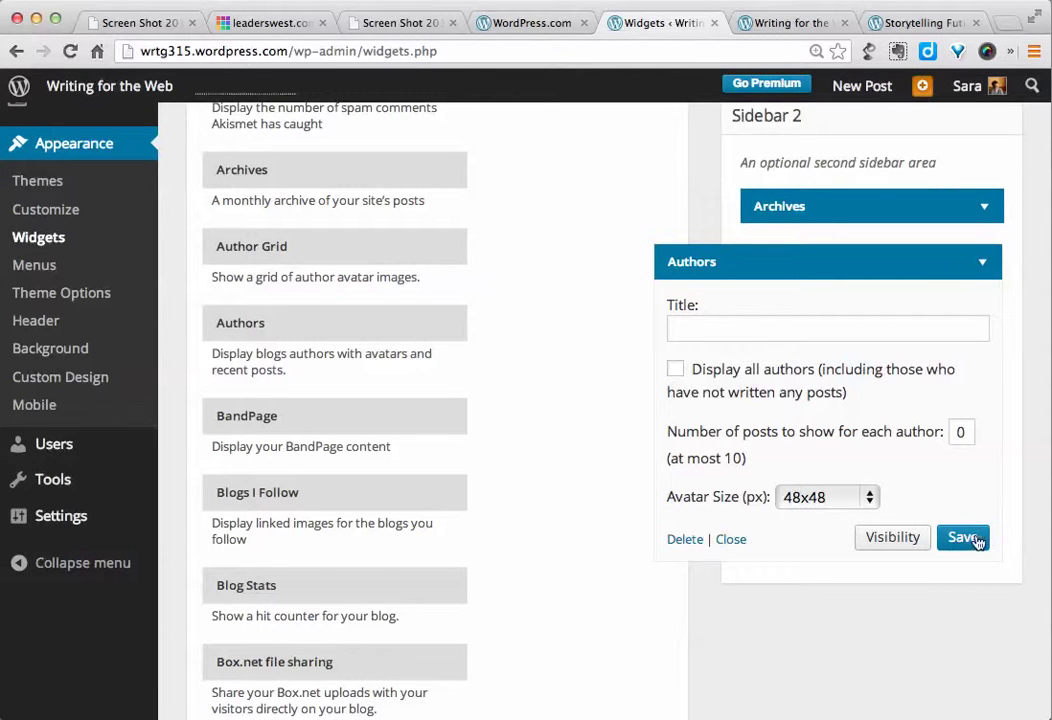
left_click(727, 544)
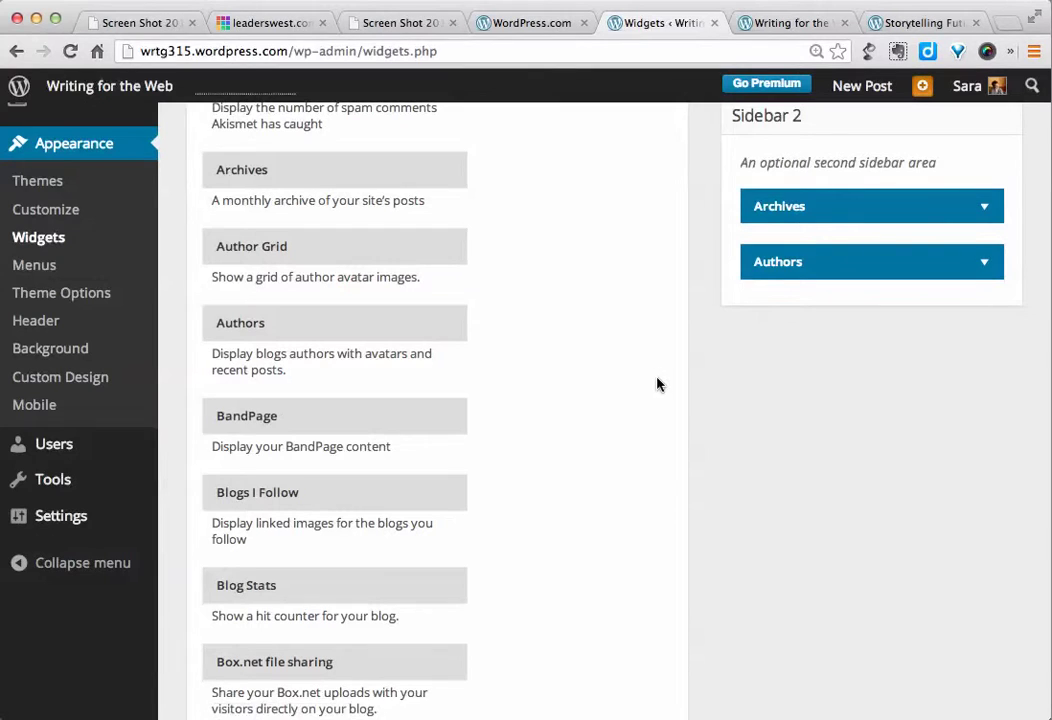
Browse the rest of the available widgets and the inactive widgets on the Widgets page
scroll(657, 387, "down", 2)
scroll(690, 445, "down", 20)
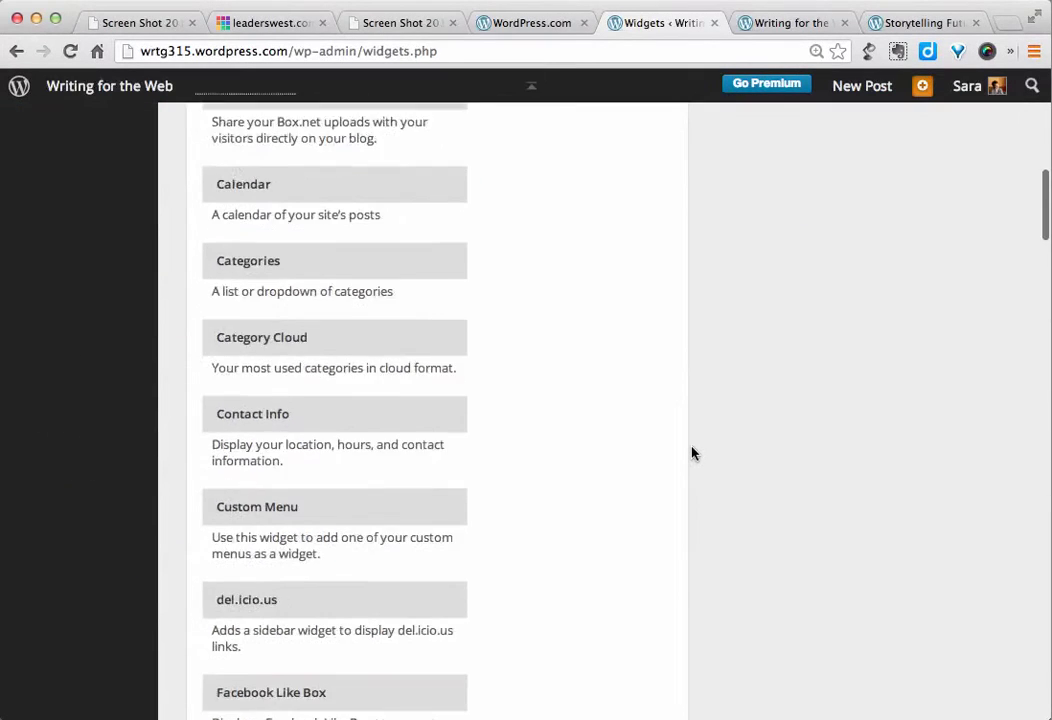
scroll(691, 453, "down", 8)
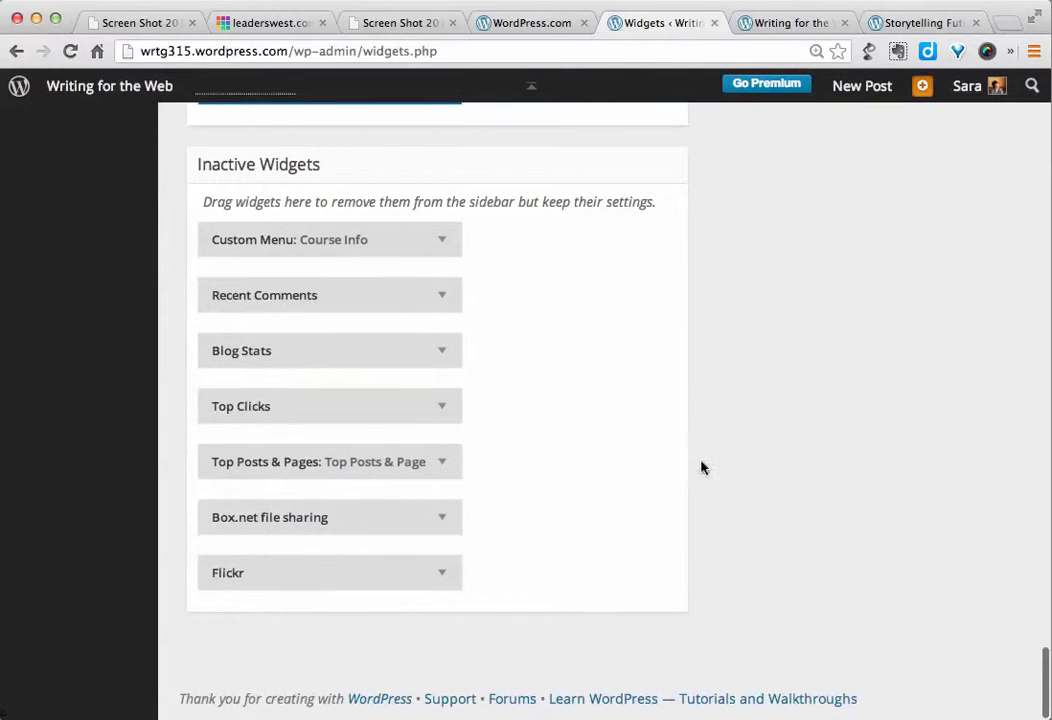
scroll(824, 377, "up", 8)
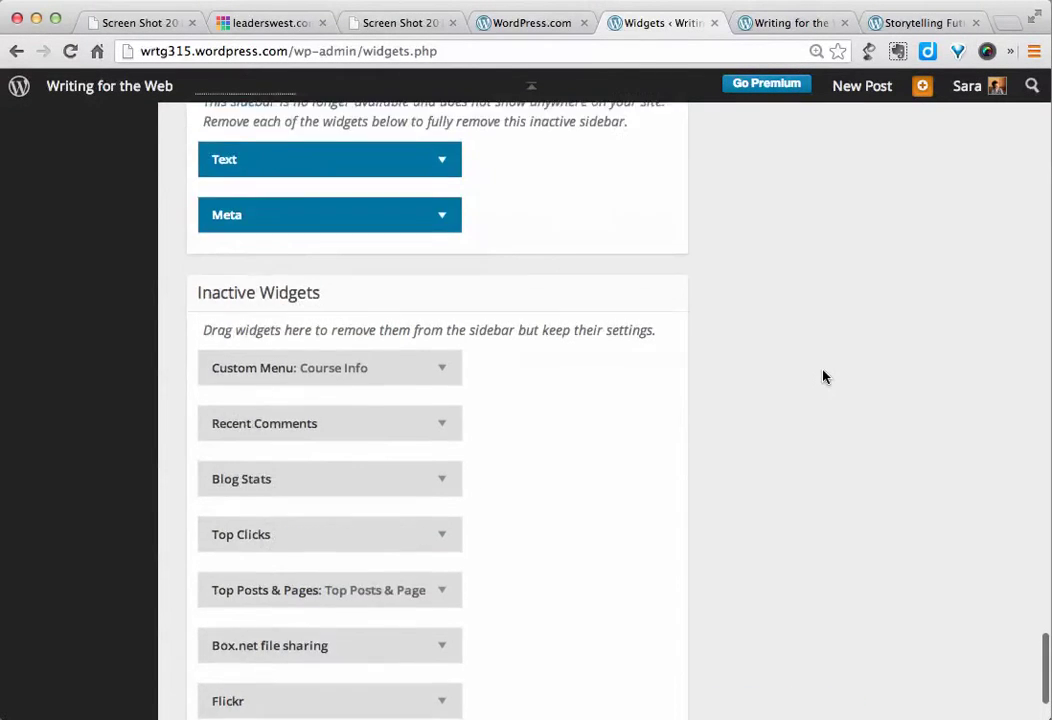
scroll(815, 332, "up", 20)
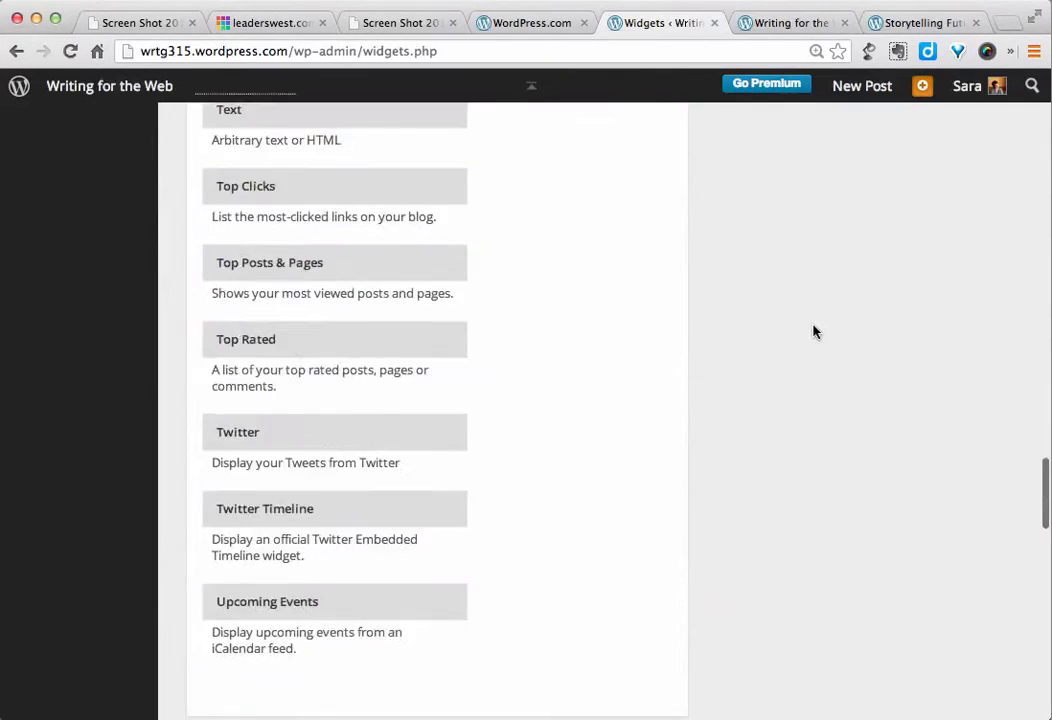
scroll(815, 332, "up", 10)
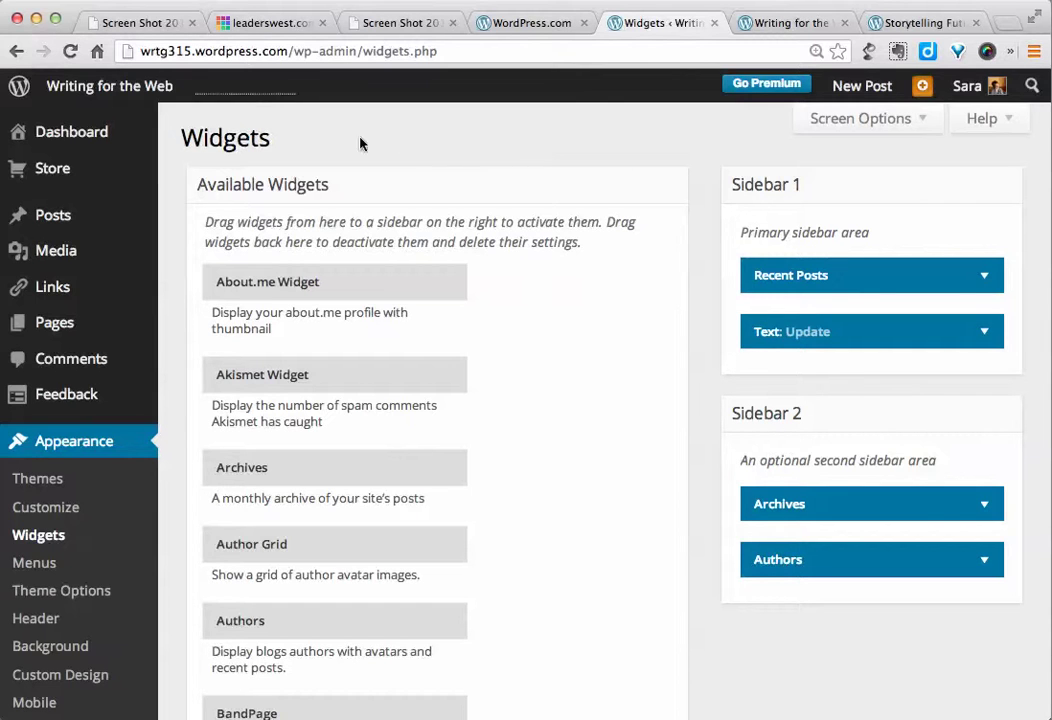
mouse_move(64, 90)
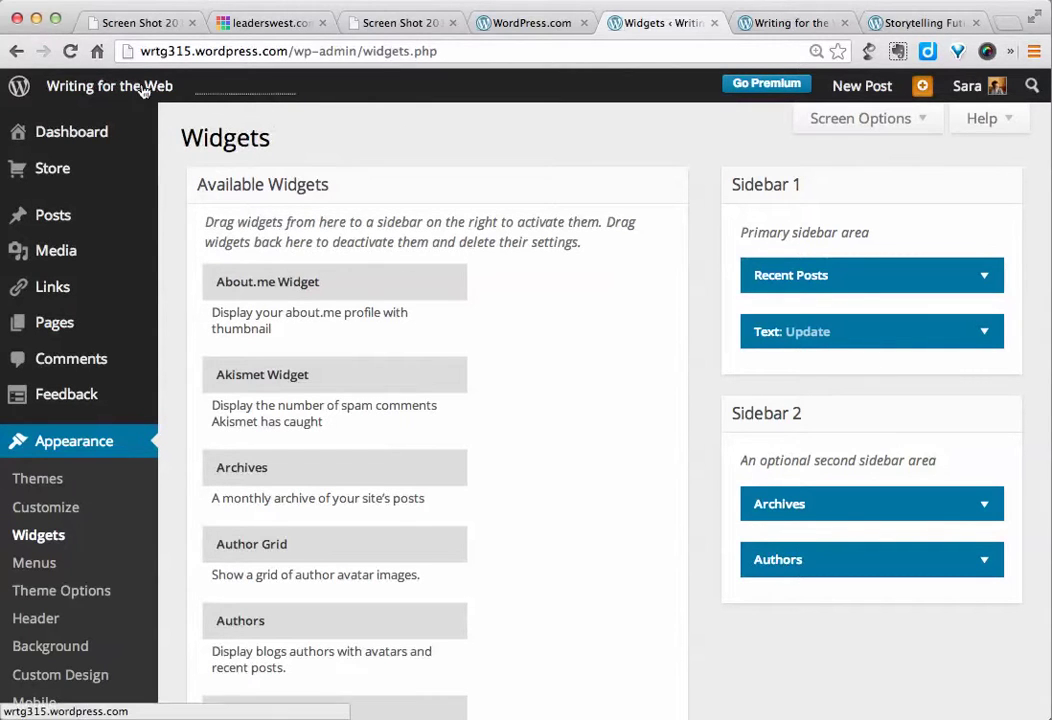
mouse_move(133, 92)
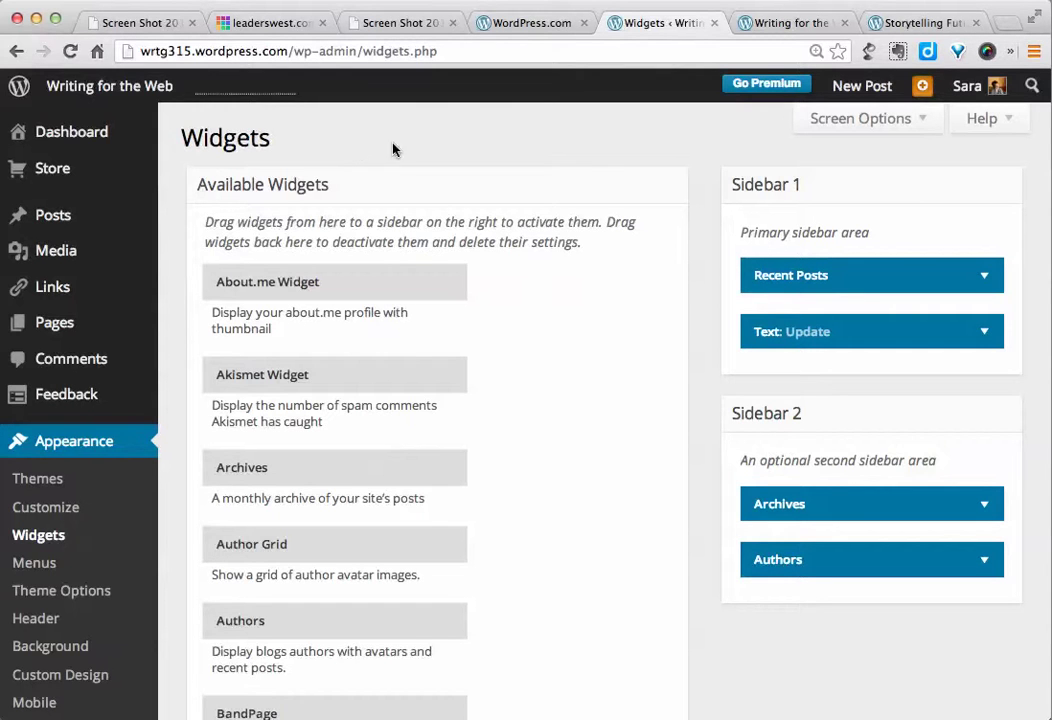
mouse_move(90, 216)
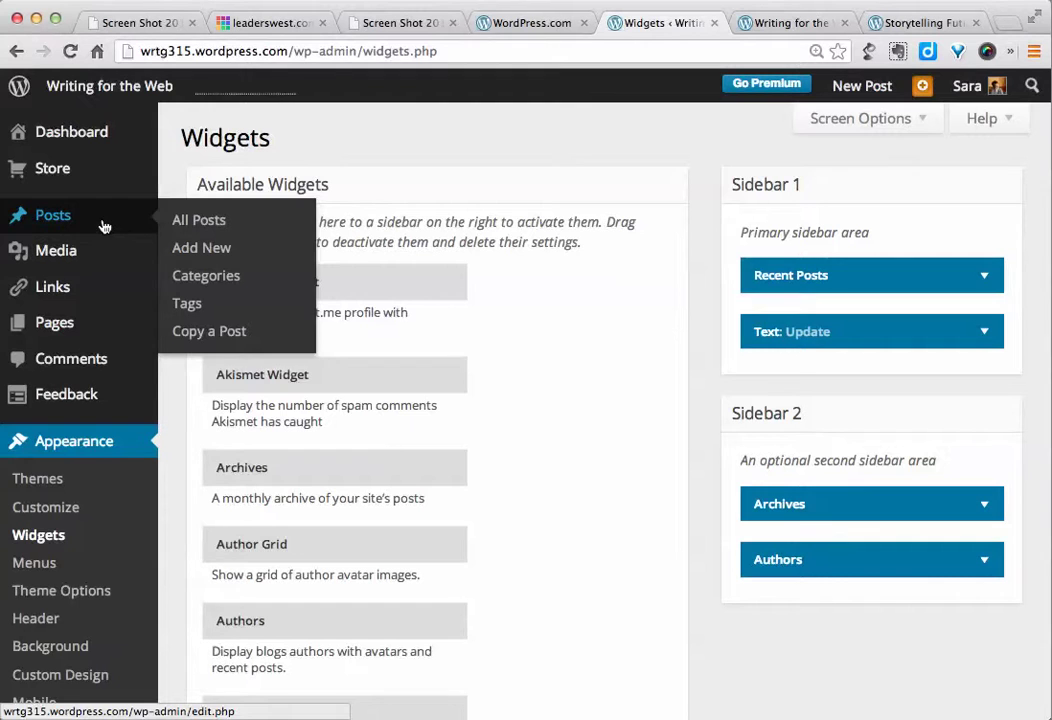
mouse_move(106, 334)
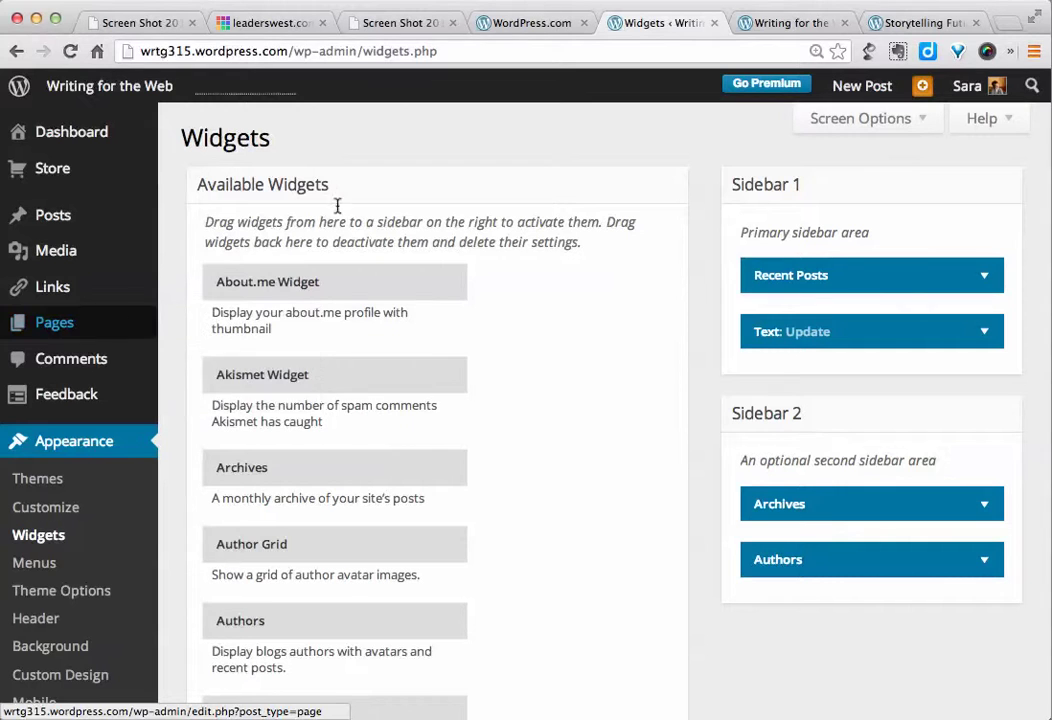
Examine the posts and the page navigation on the Writing for the Web home page, including the subpages under Syllabus
left_click(792, 22)
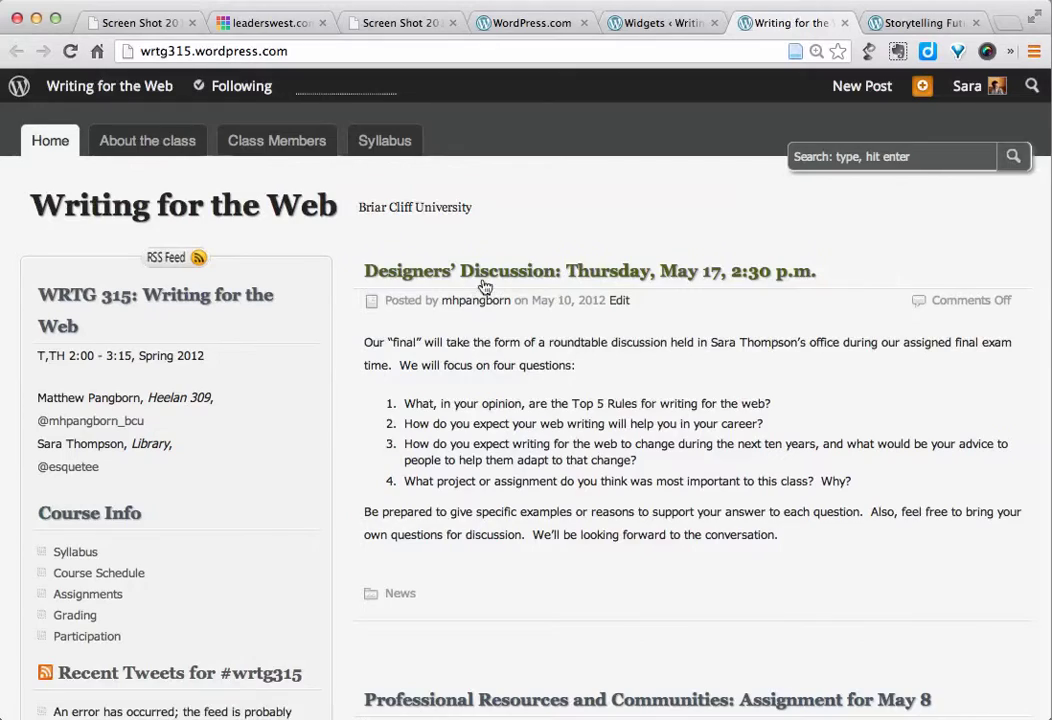
scroll(625, 430, "down", 3)
scroll(600, 430, "down", 2)
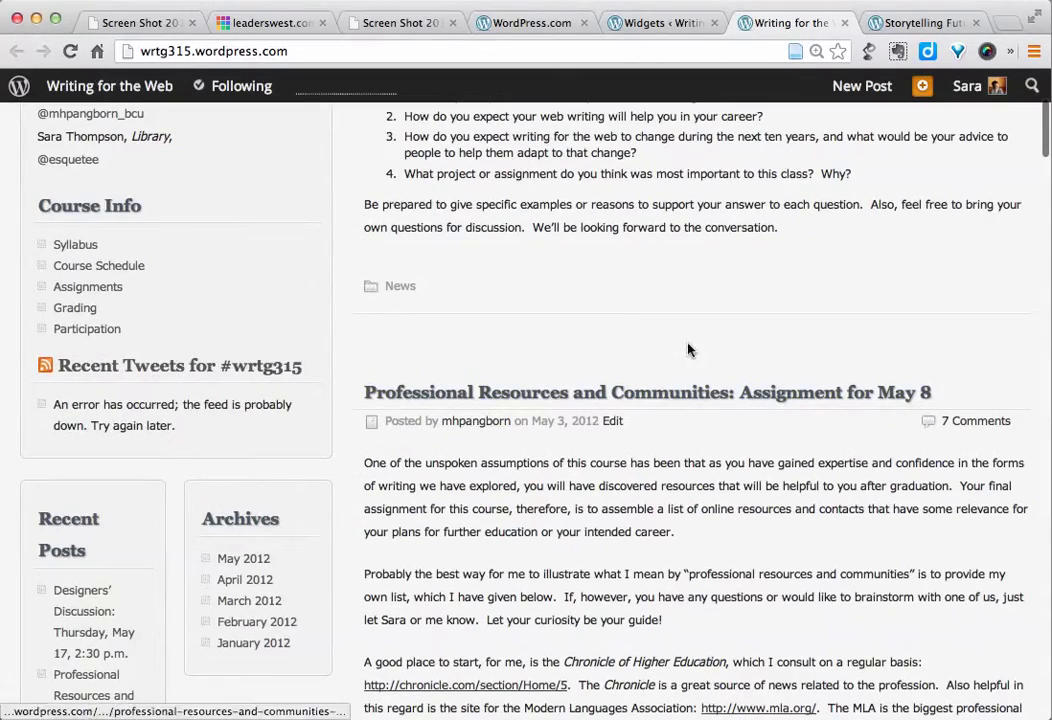
scroll(674, 320, "up", 5)
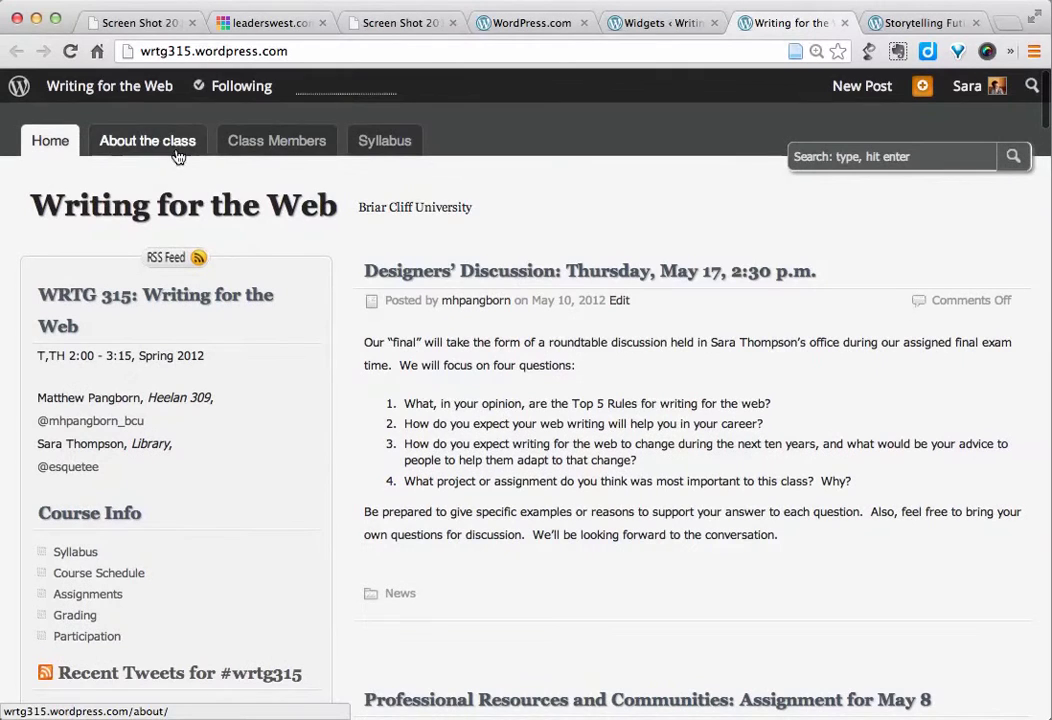
mouse_move(363, 147)
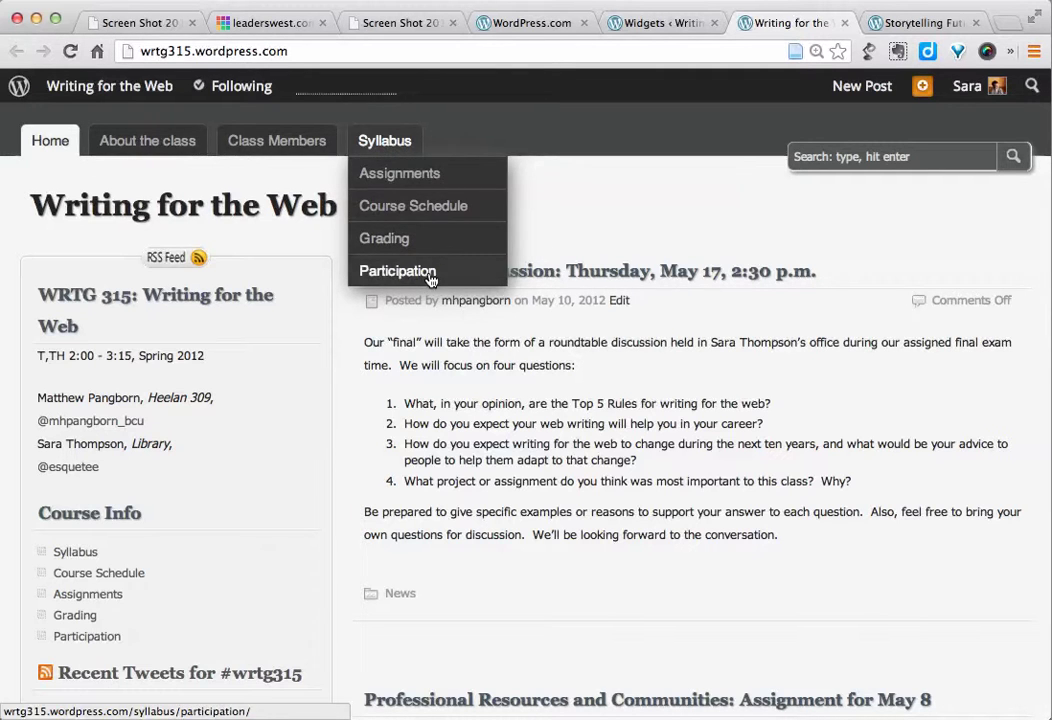
View the Stories page used as the Storytelling Future File home page, including its story list and tags
left_click(922, 22)
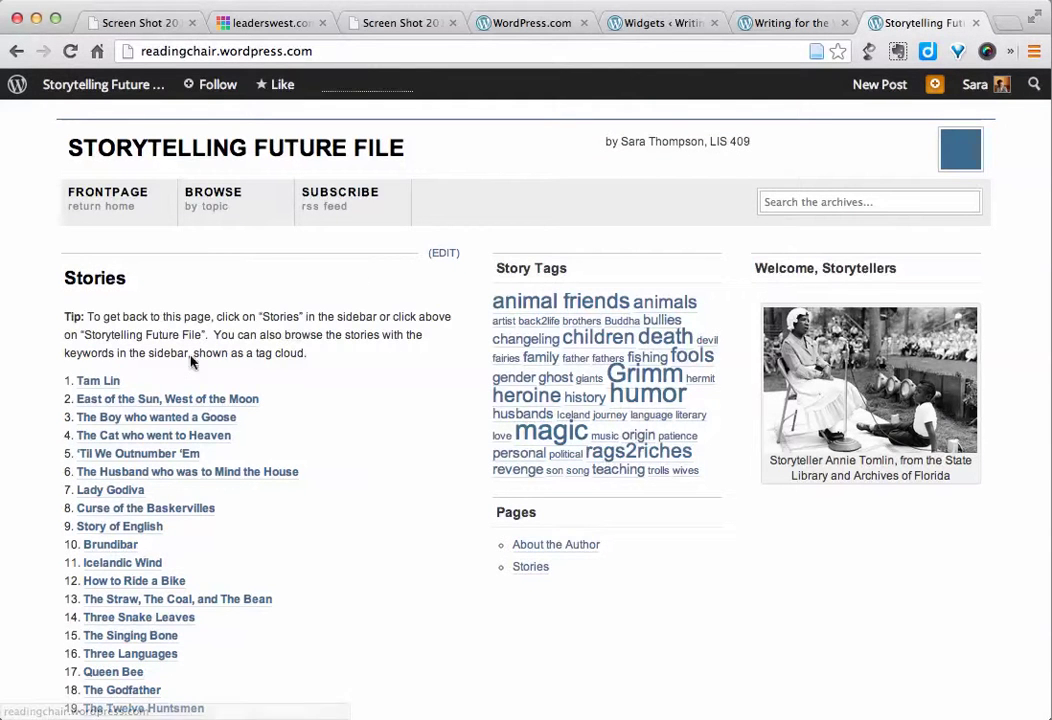
scroll(370, 572, "down", 2)
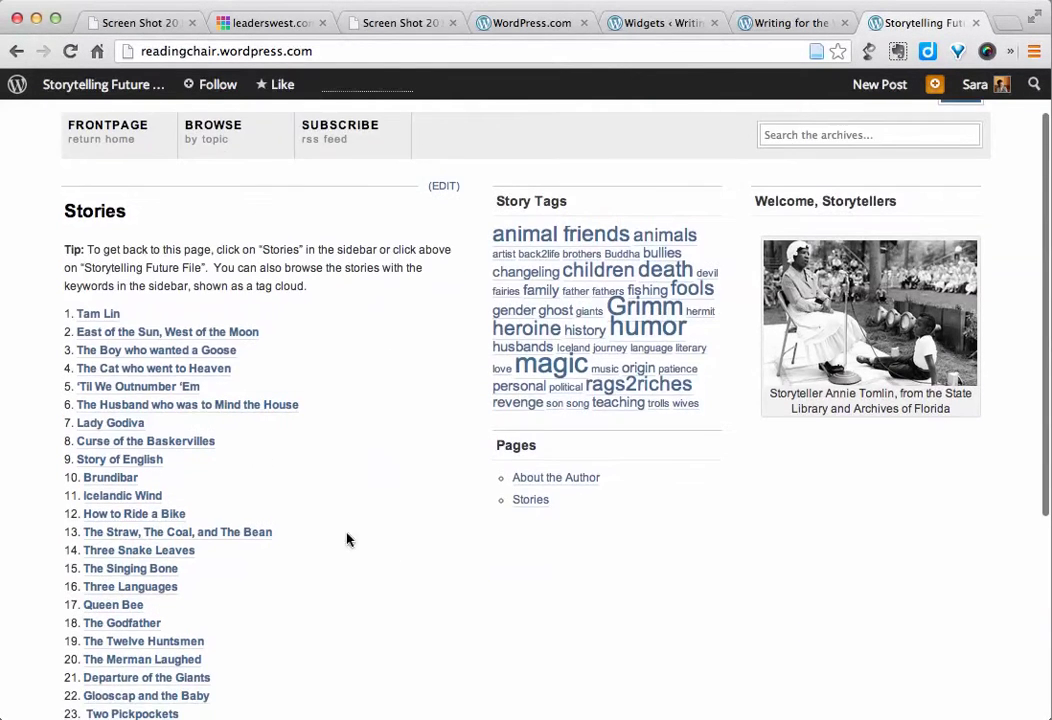
scroll(346, 366, "up", 2)
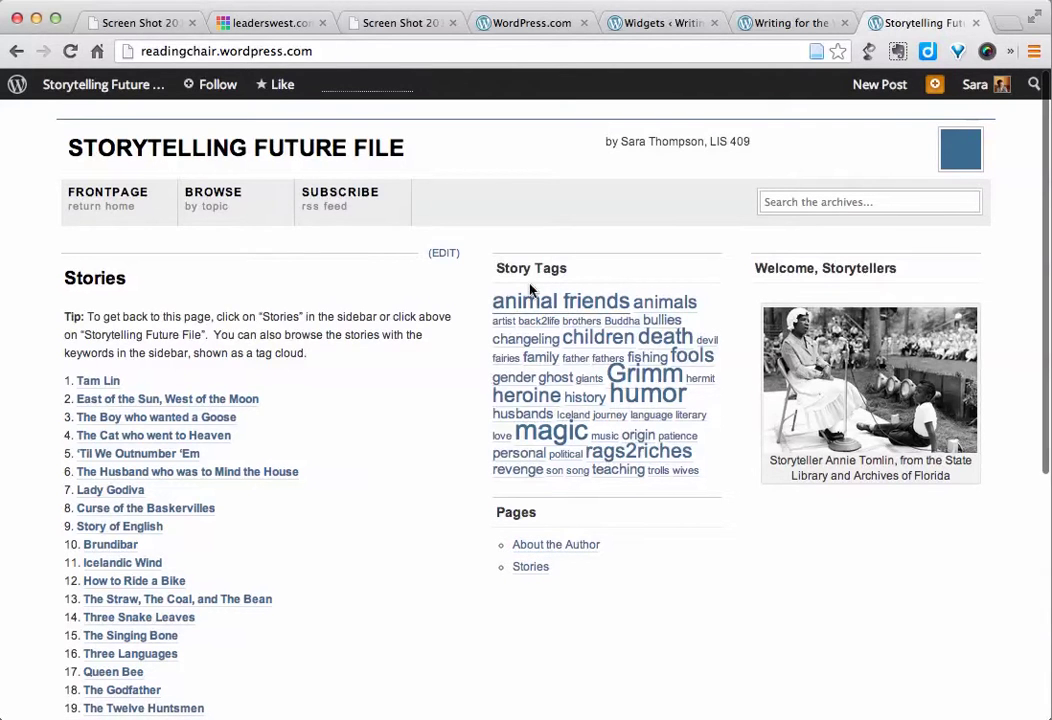
Return to the Writing for the Web dashboard and open the list of all posts
left_click(660, 26)
mouse_move(42, 222)
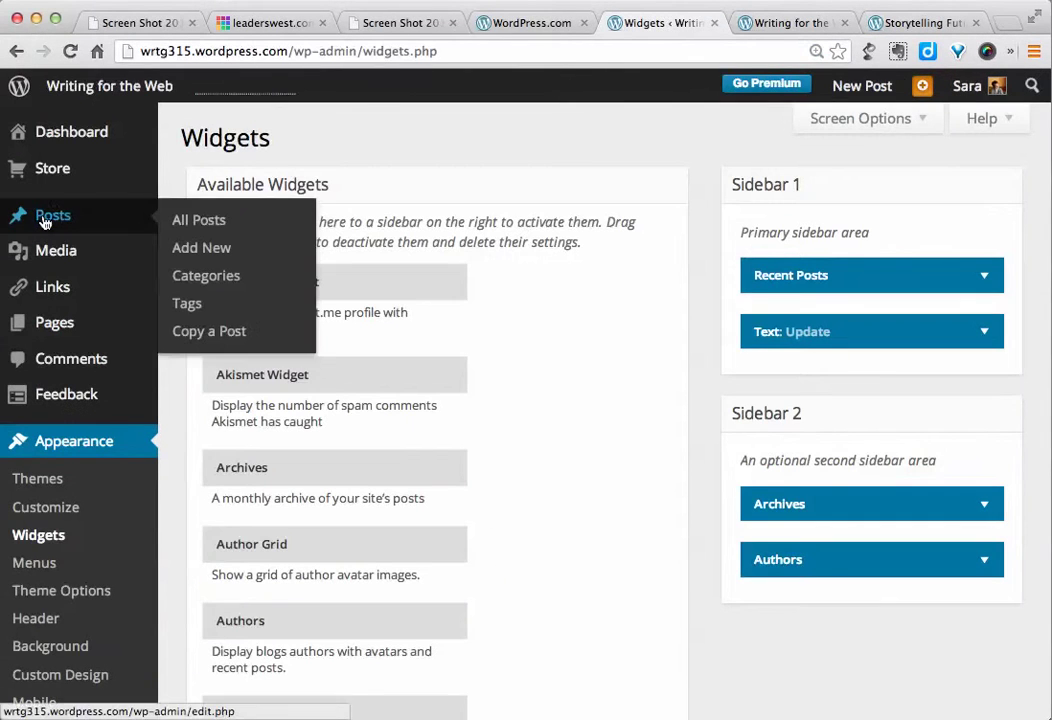
left_click(42, 222)
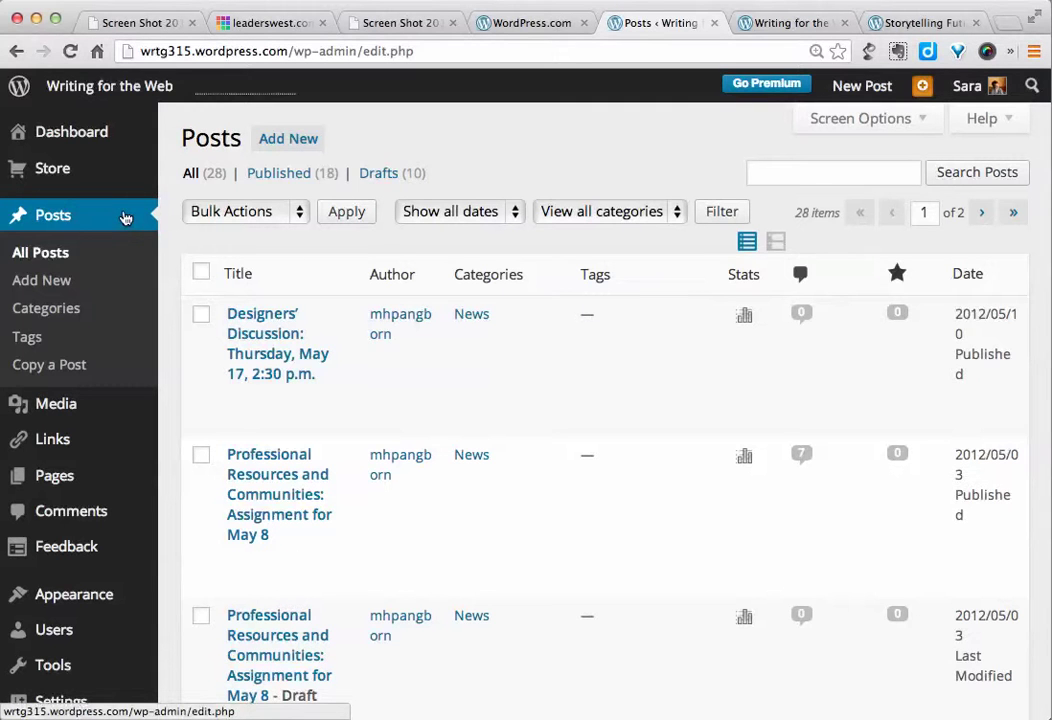
left_click(55, 219)
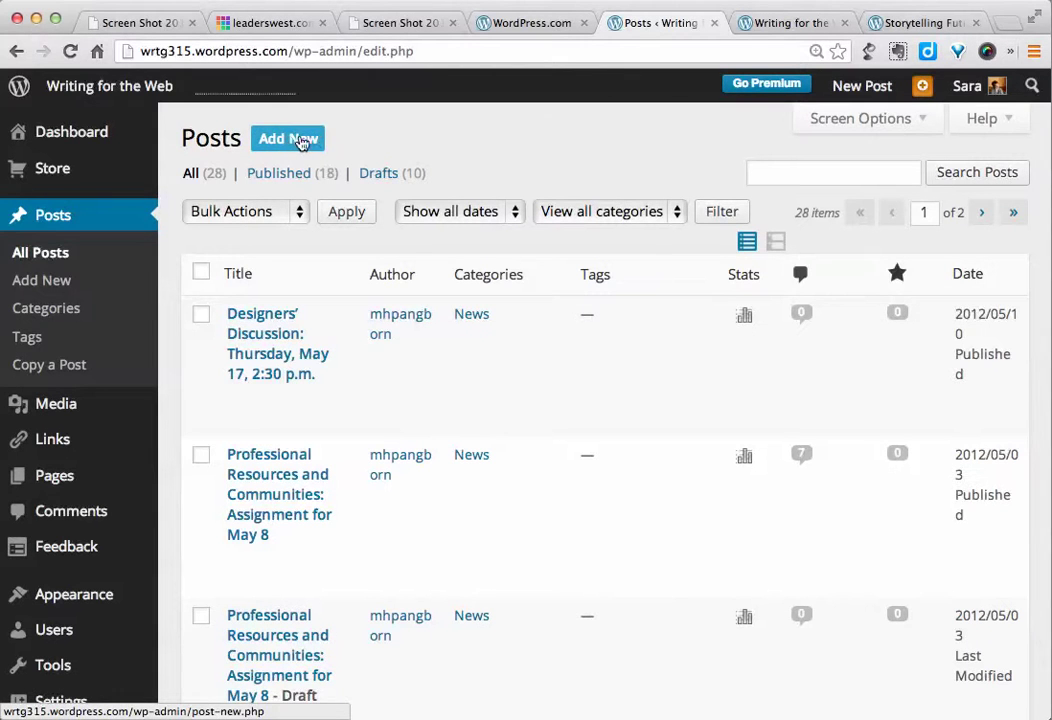
Start a new post and check the paragraph format choices and the extra row of formatting tools in its editor
left_click(287, 143)
left_click(287, 143)
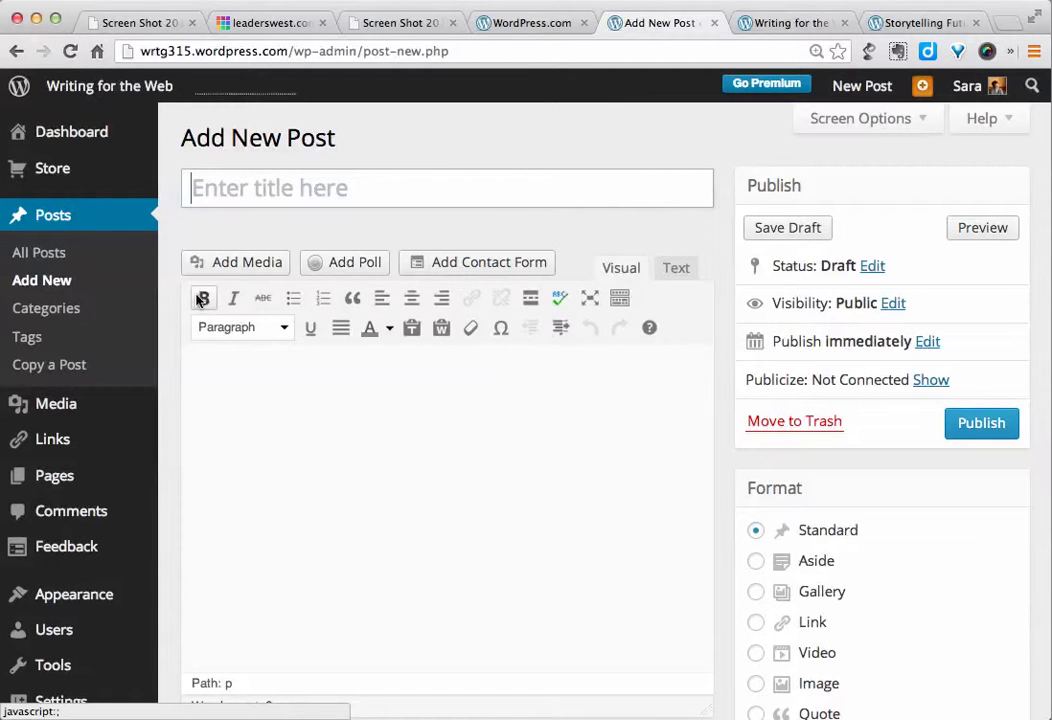
left_click(284, 332)
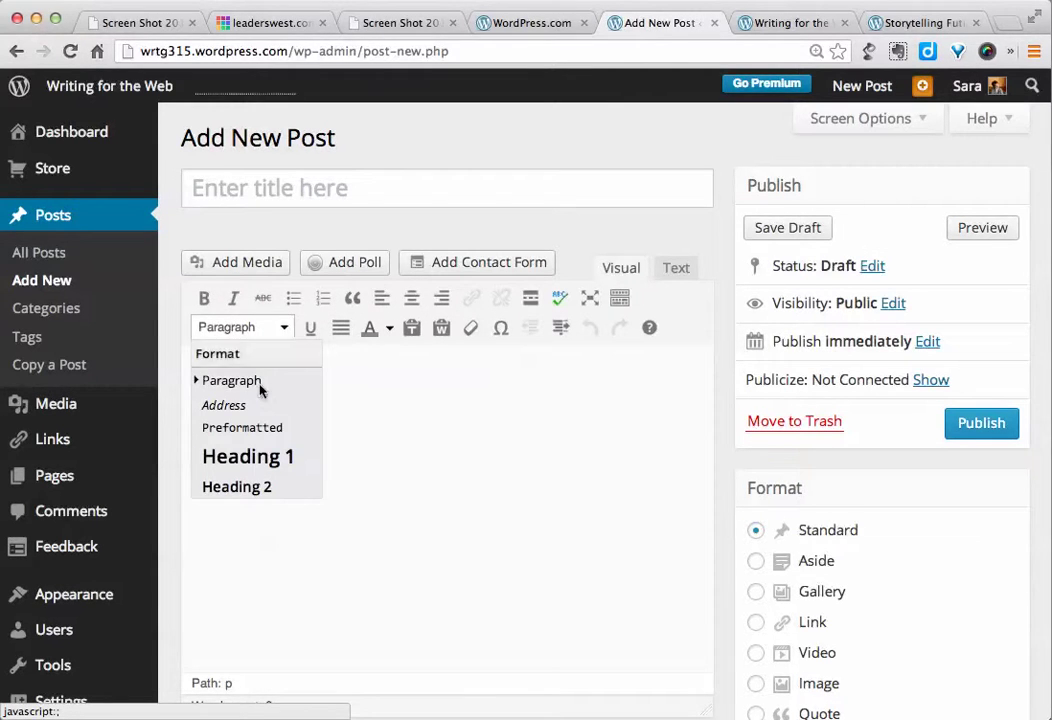
left_click(487, 427)
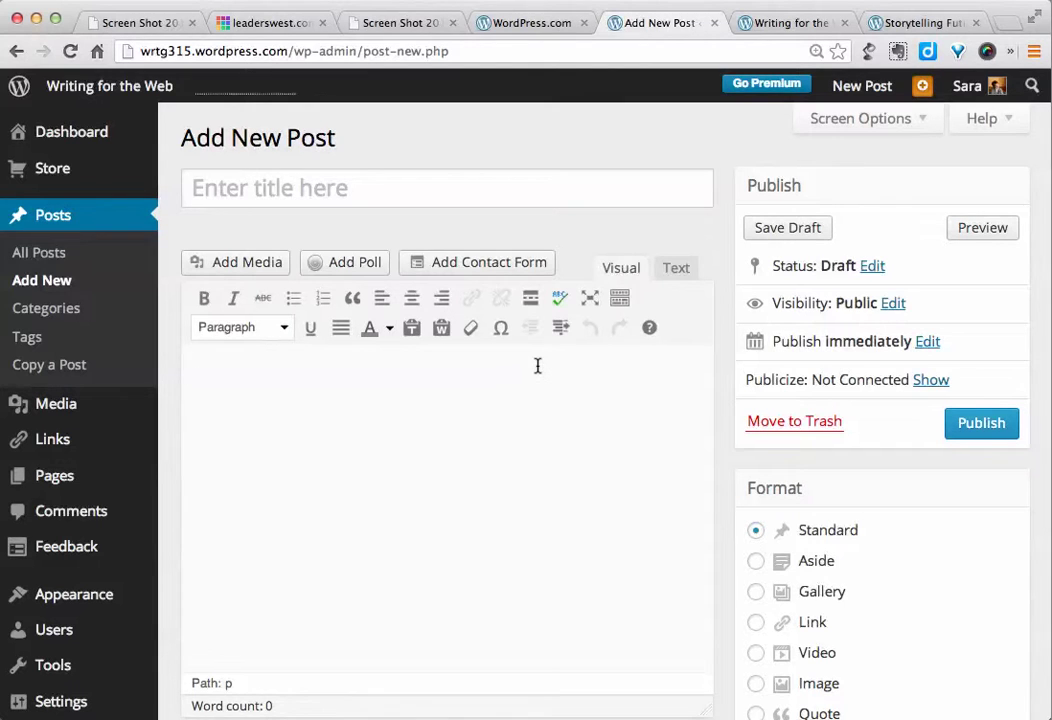
left_click(620, 300)
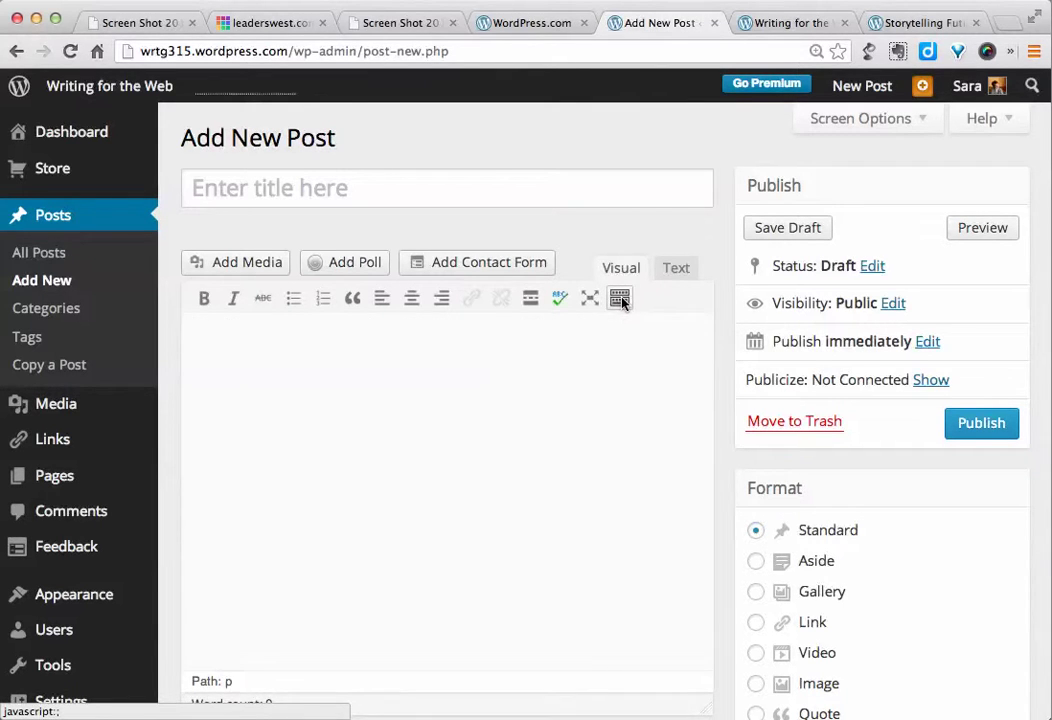
left_click(620, 300)
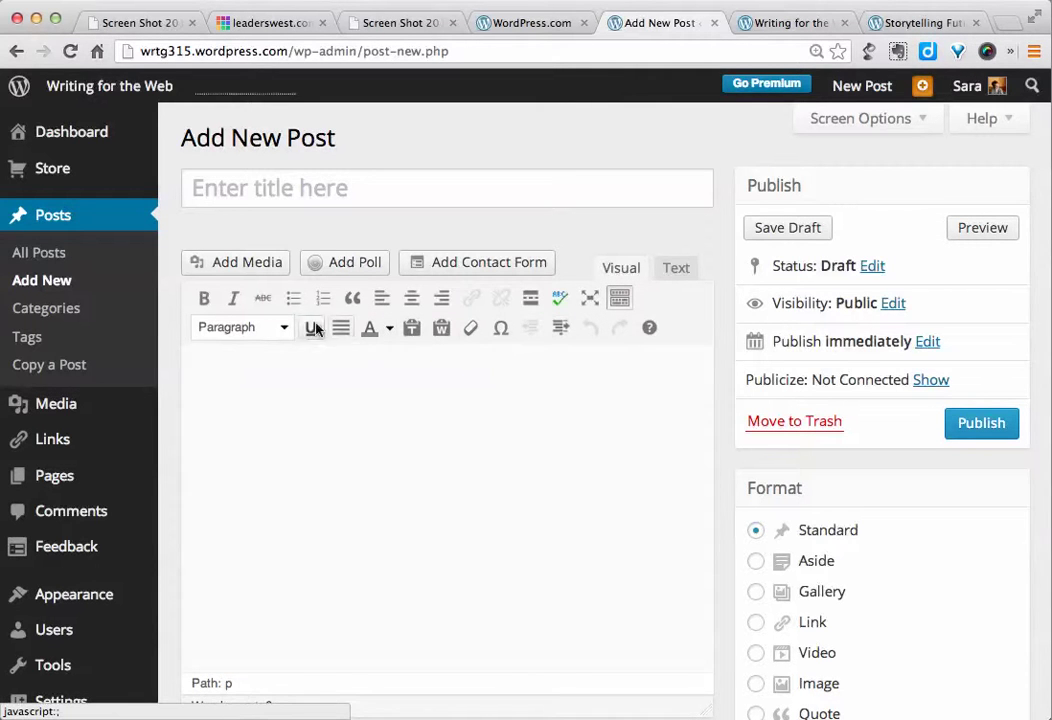
left_click(627, 361)
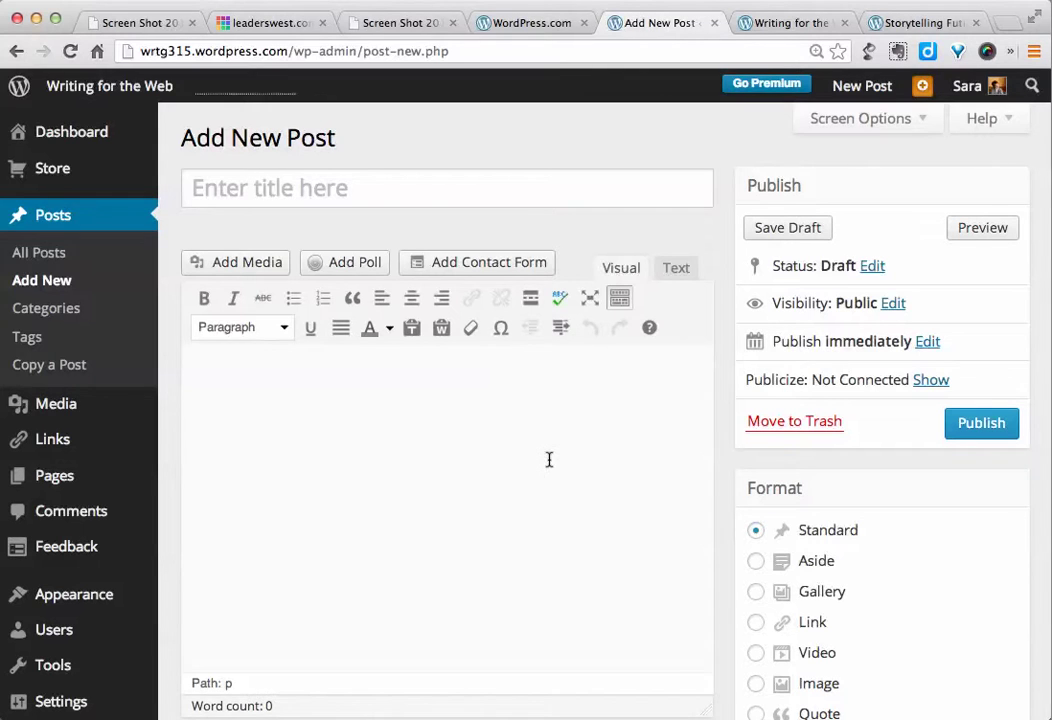
Title the new post "Rough Draft"
left_click(382, 188)
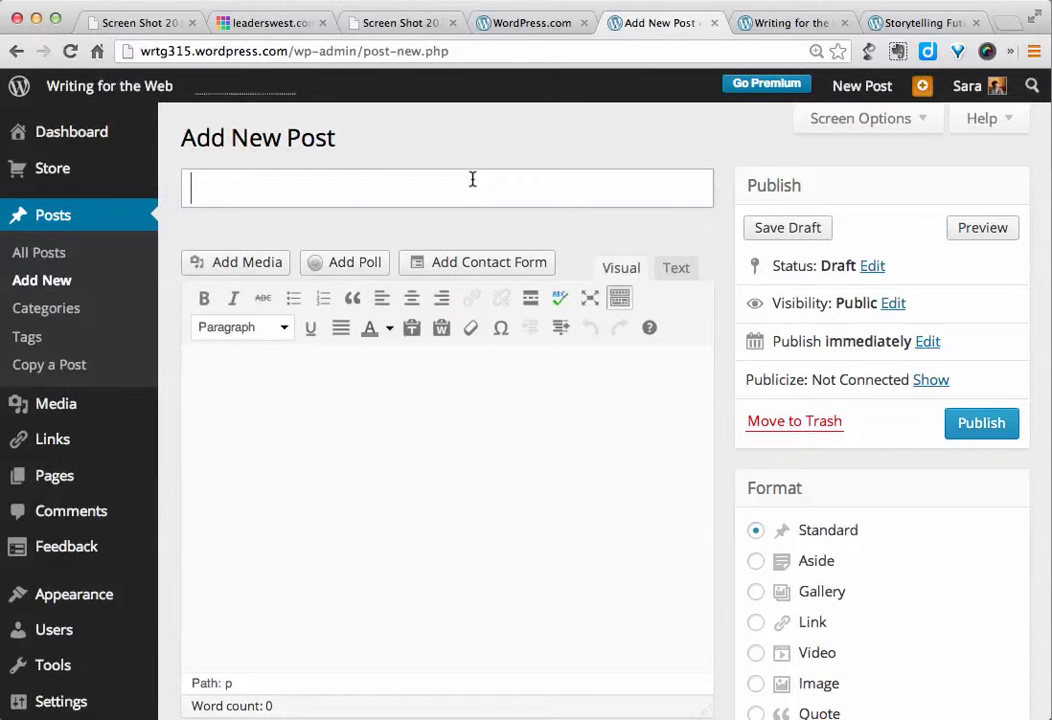
type("Rough DR")
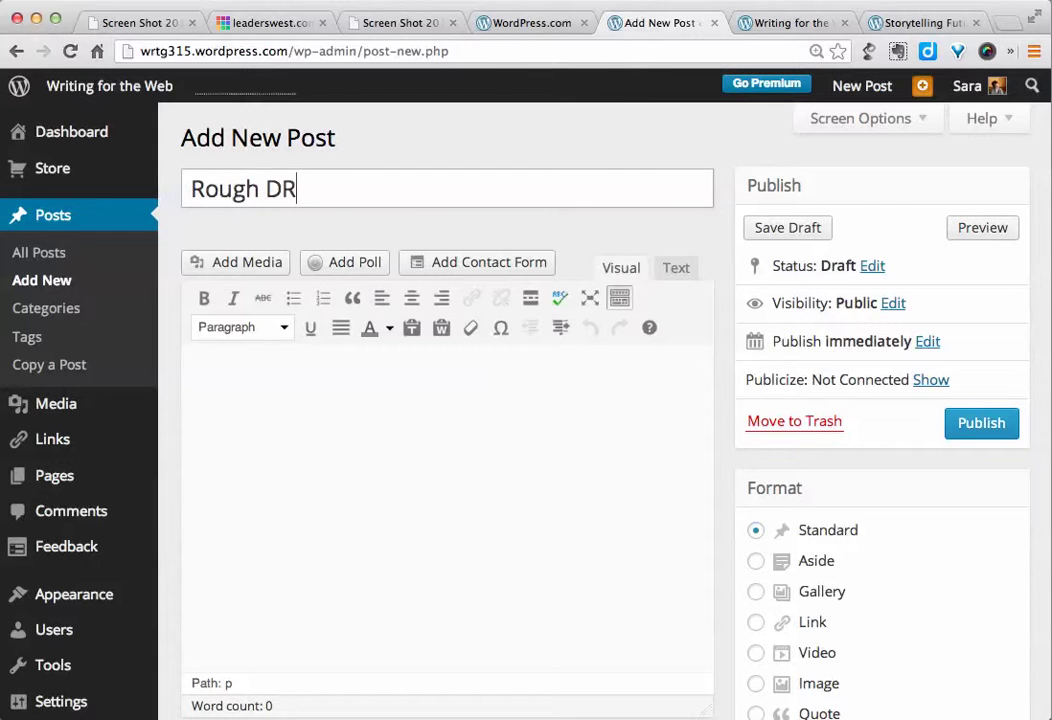
key("BackSpace")
type("raft")
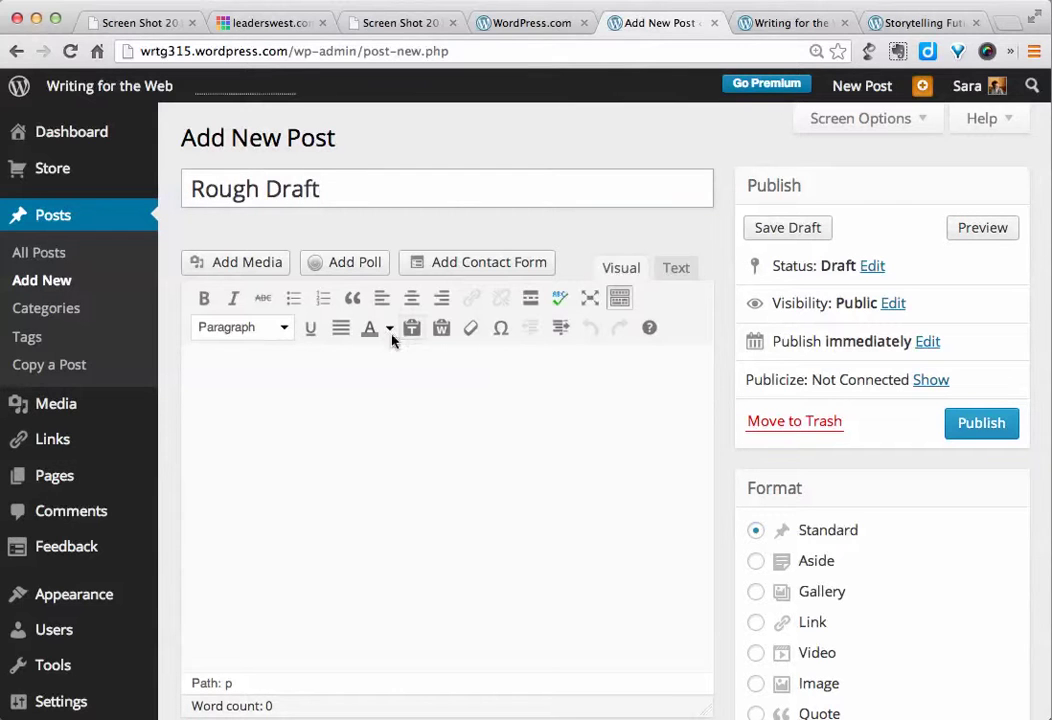
left_click(375, 413)
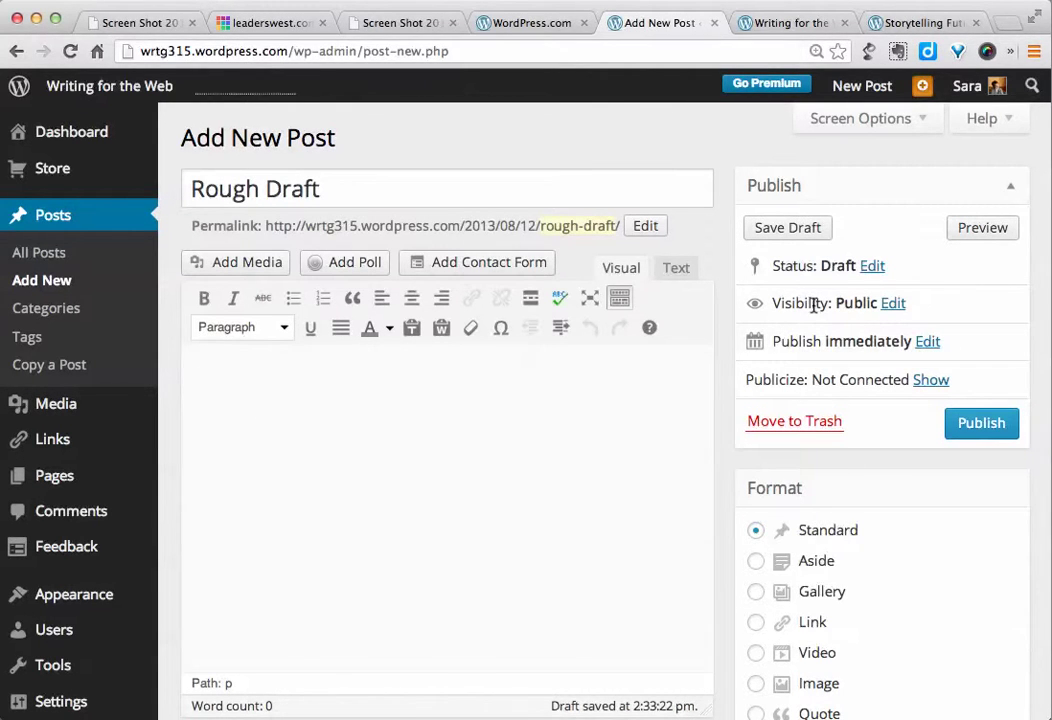
Review the post's visibility choices, post formats, categories and tags settings
left_click(893, 302)
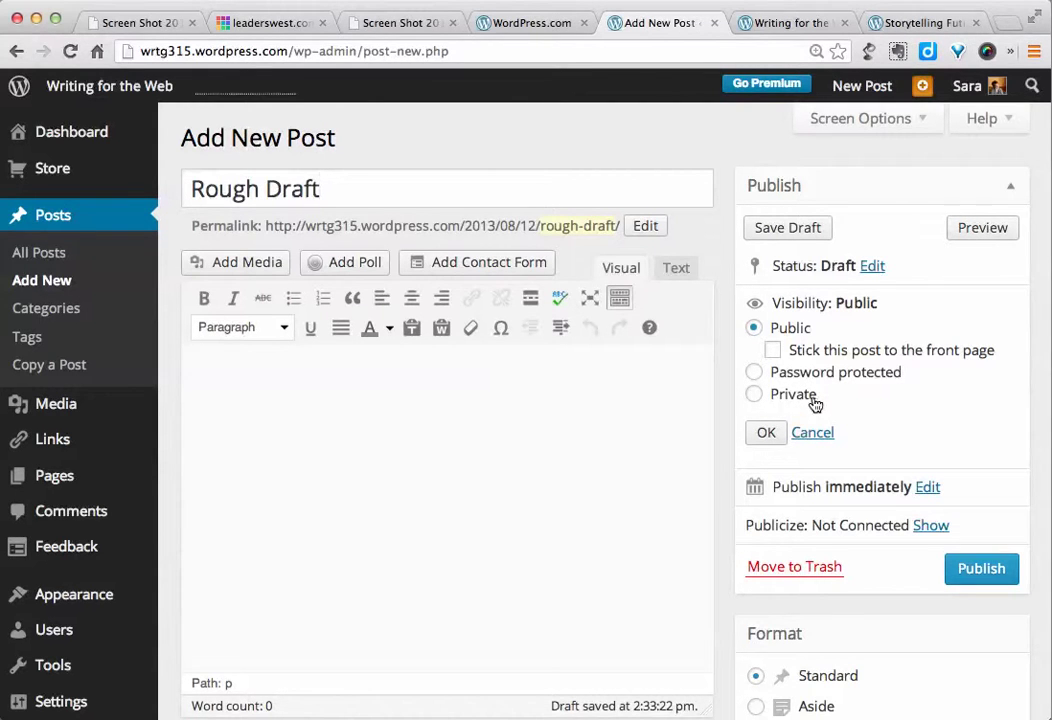
scroll(890, 597, "down", 2)
scroll(905, 610, "down", 5)
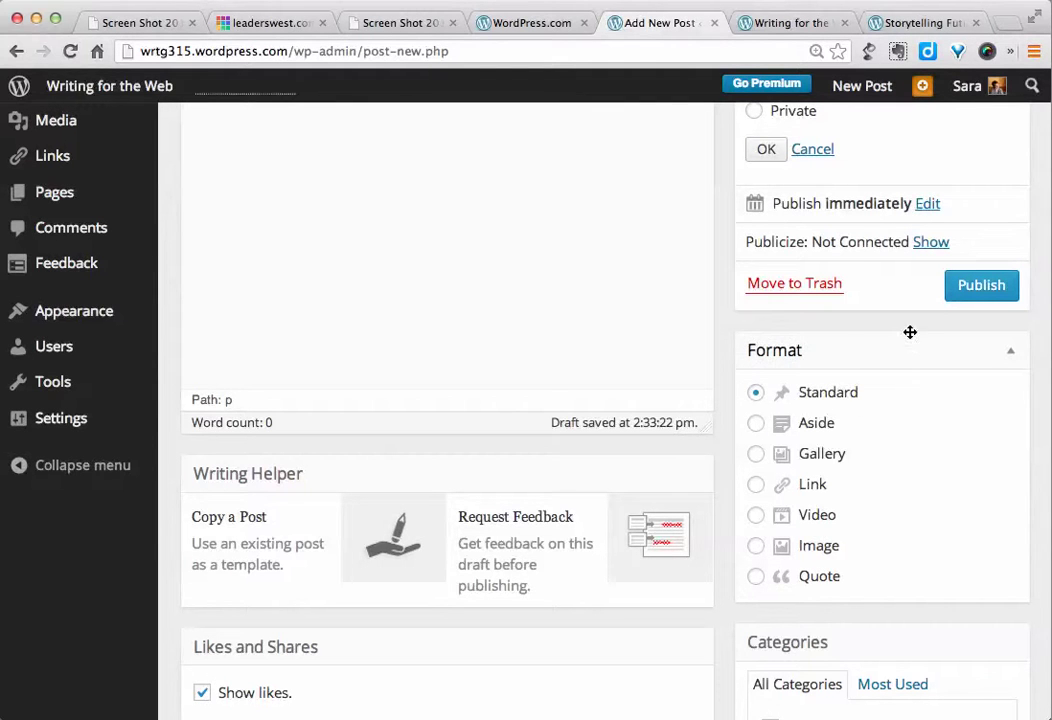
scroll(932, 392, "down", 8)
scroll(932, 392, "down", 1)
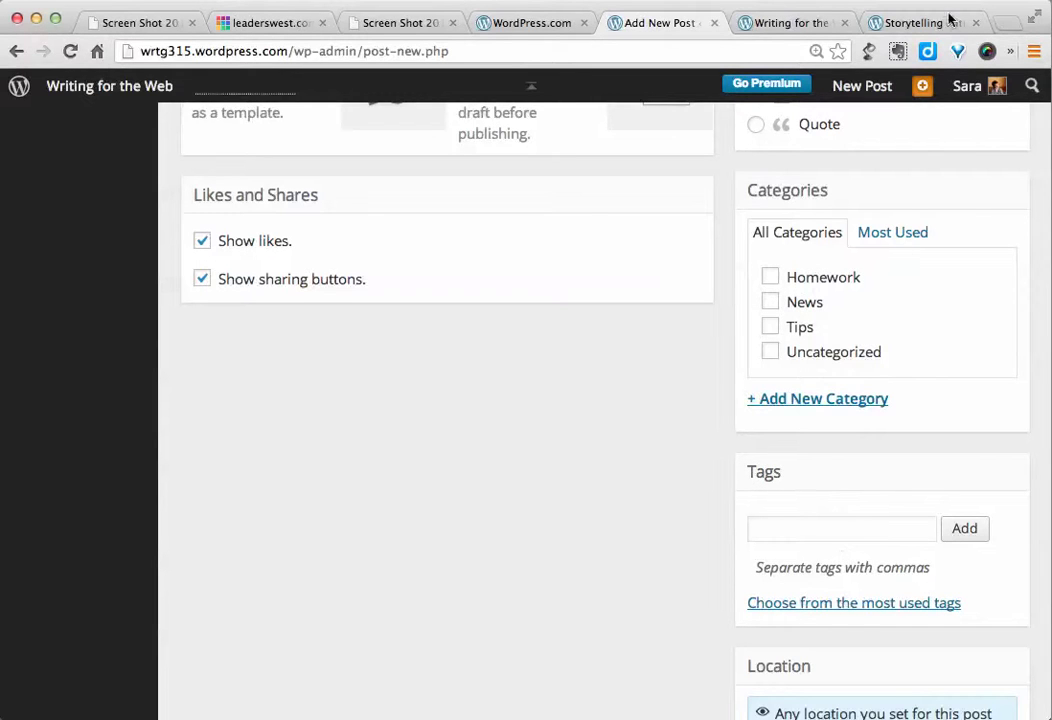
Look over the story list and tag cloud on the Storytelling Future File blog and open the posts tagged magic
left_click(915, 22)
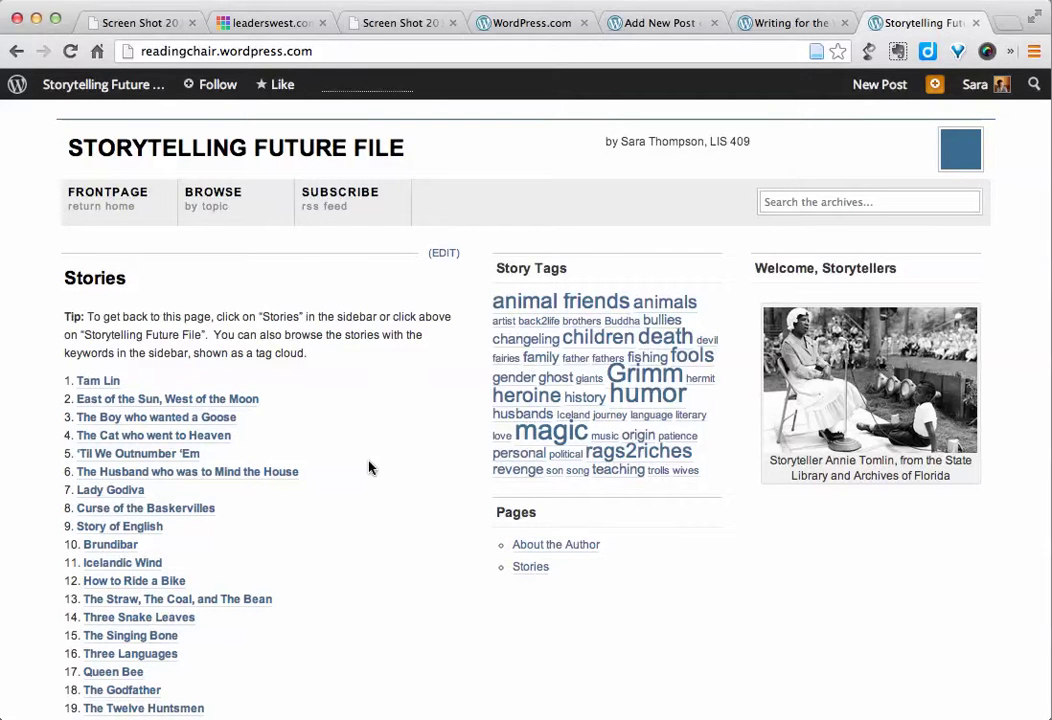
scroll(390, 489, "down", 2)
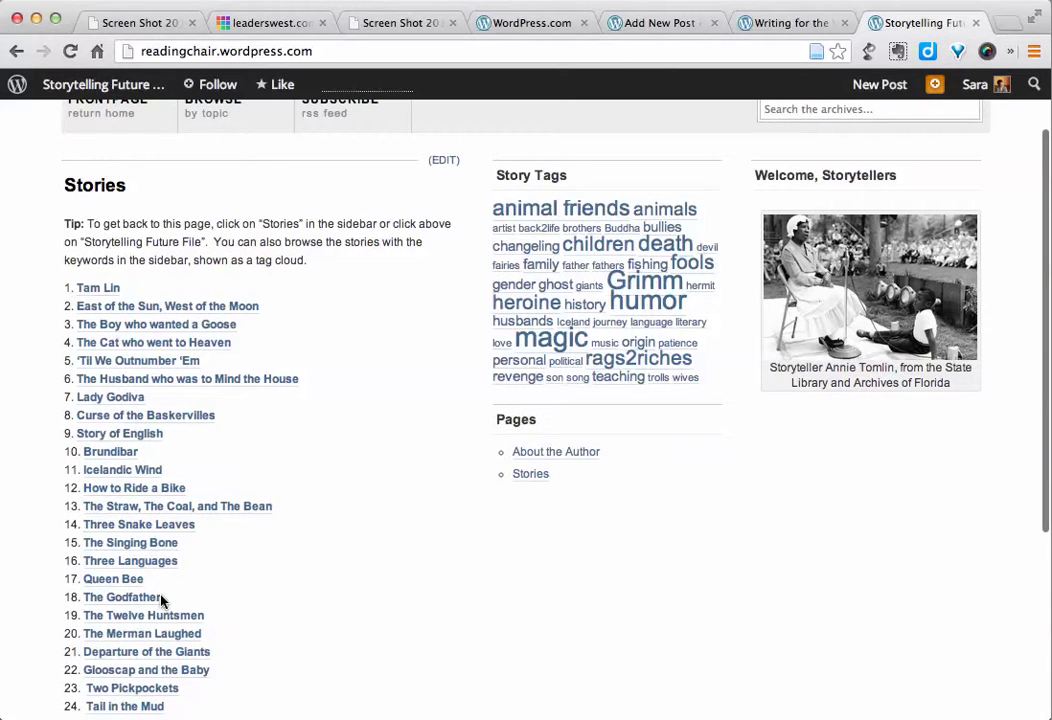
scroll(420, 390, "up", 1)
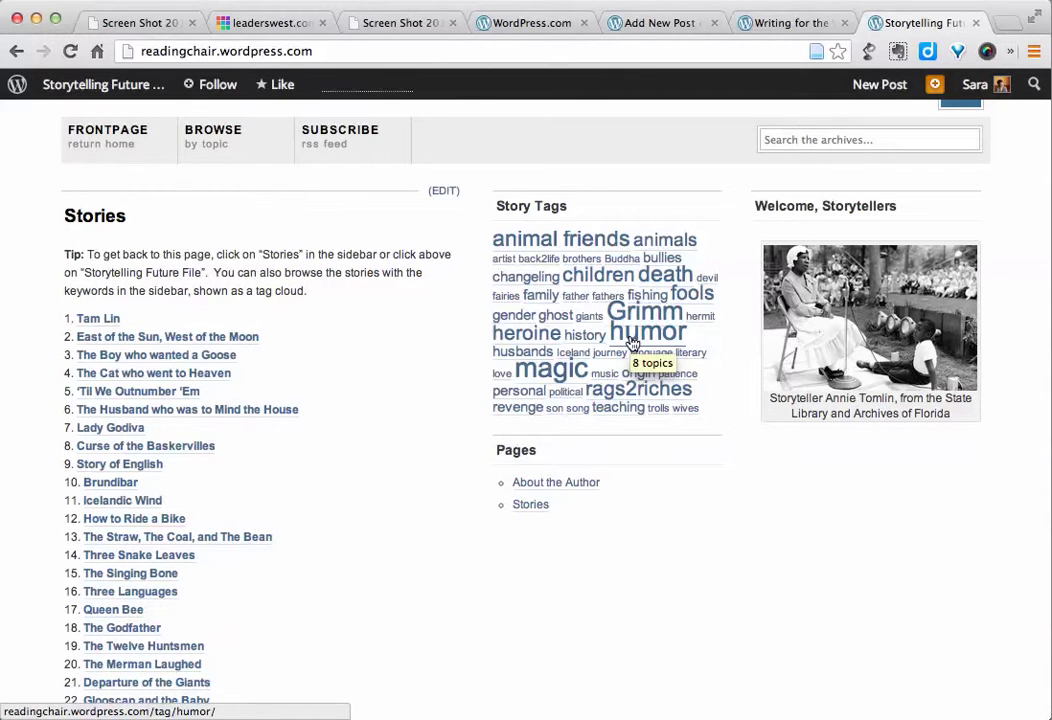
left_click(540, 377)
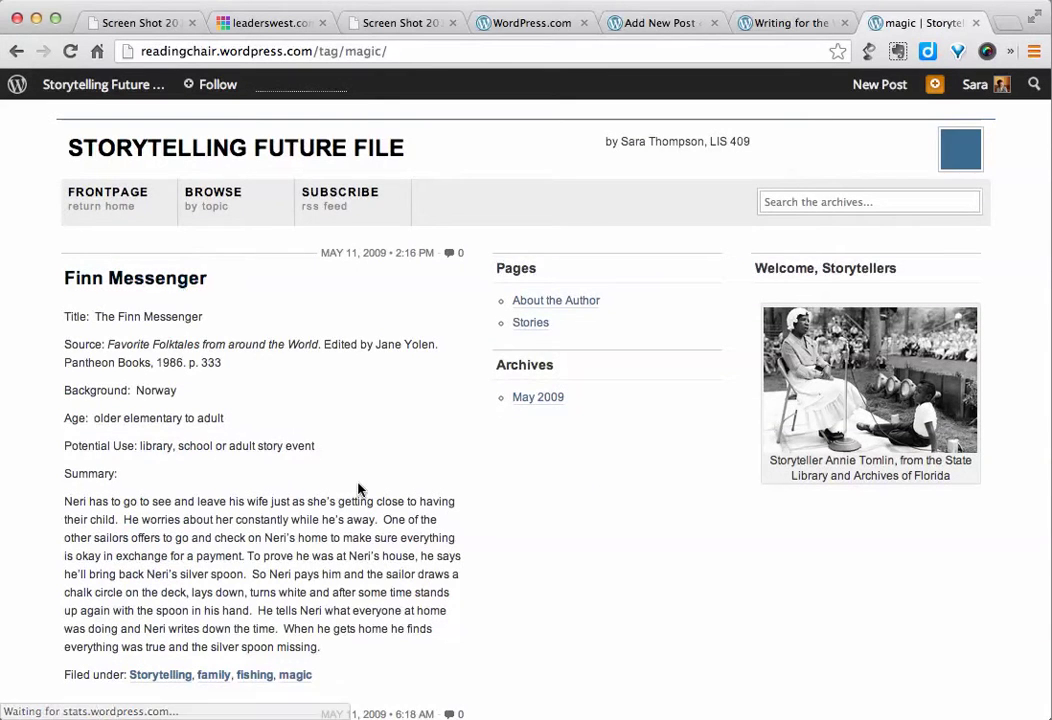
scroll(360, 489, "down", 3)
left_click(310, 542)
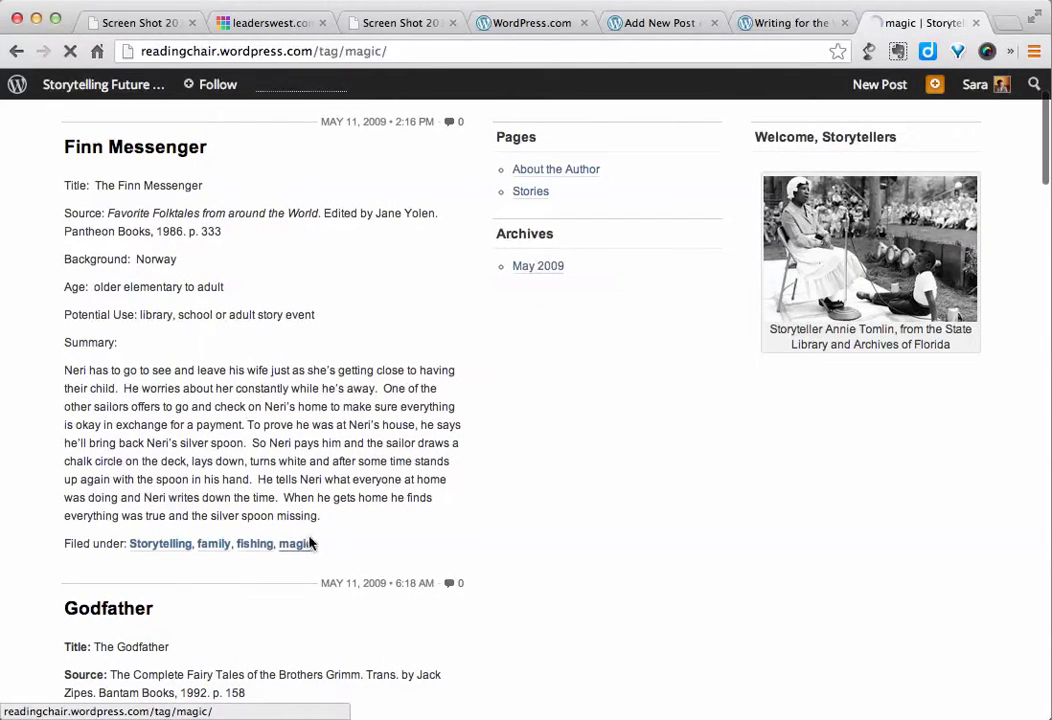
Open the posts tagged family from the Finn Messenger story and look through them
left_click(214, 547)
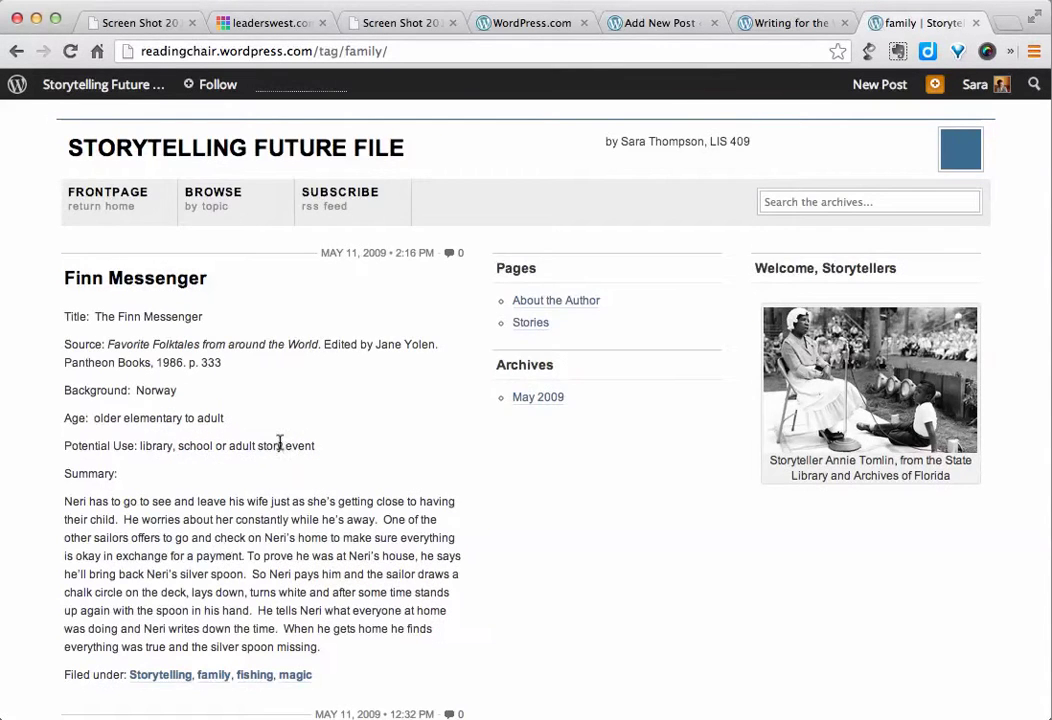
scroll(280, 446, "down", 10)
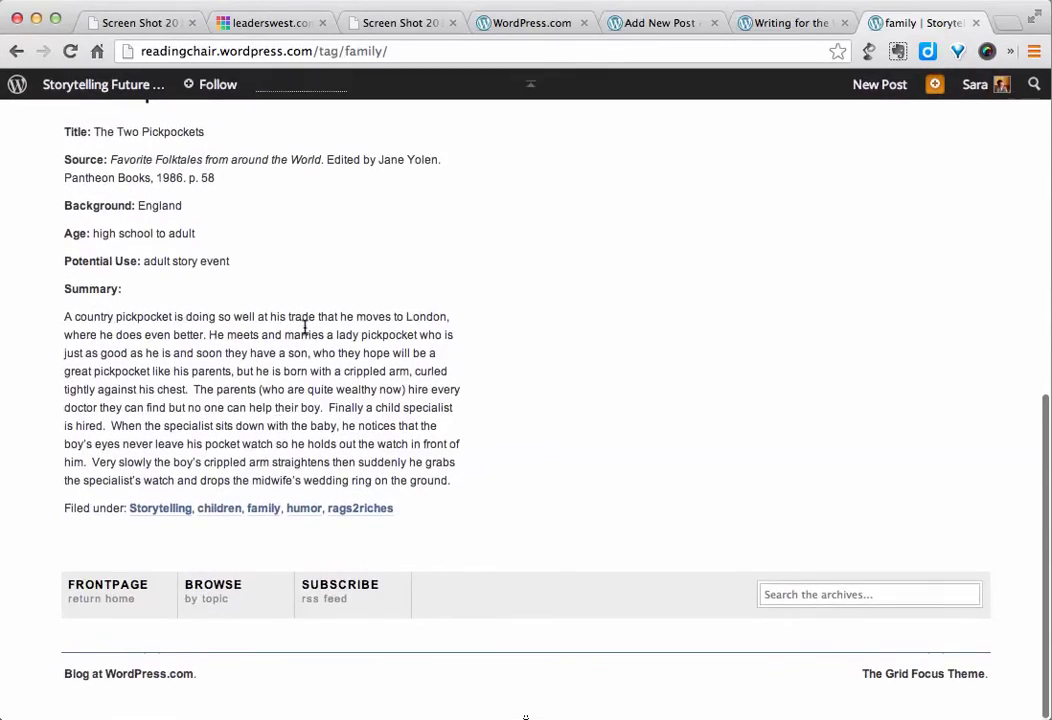
scroll(305, 327, "up", 10)
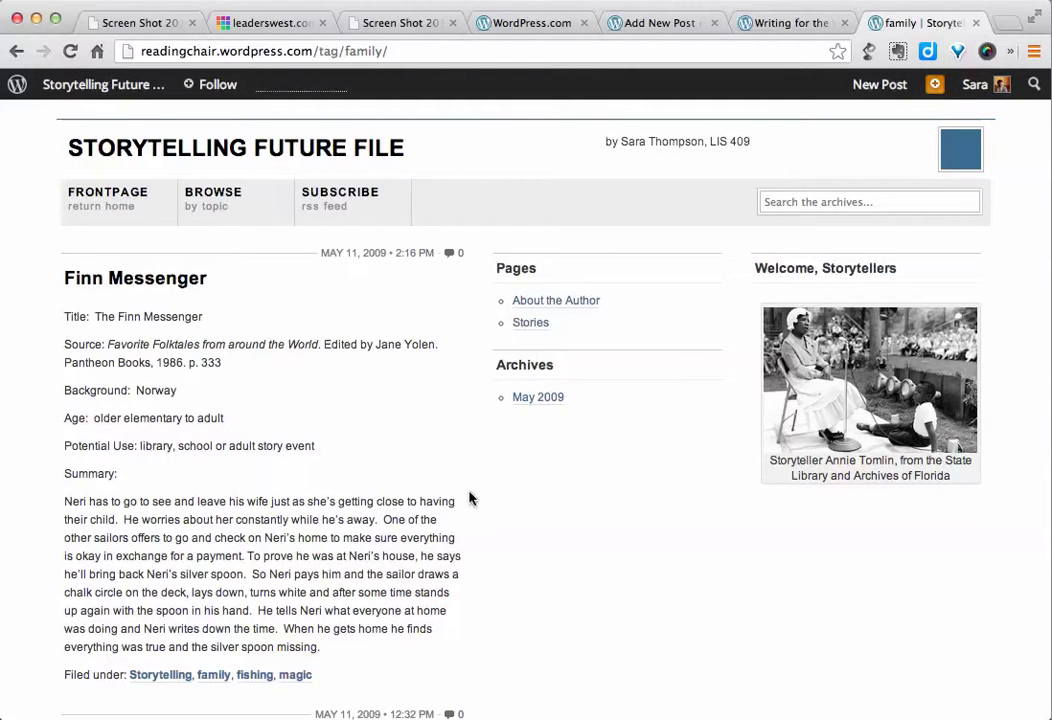
scroll(476, 490, "down", 5)
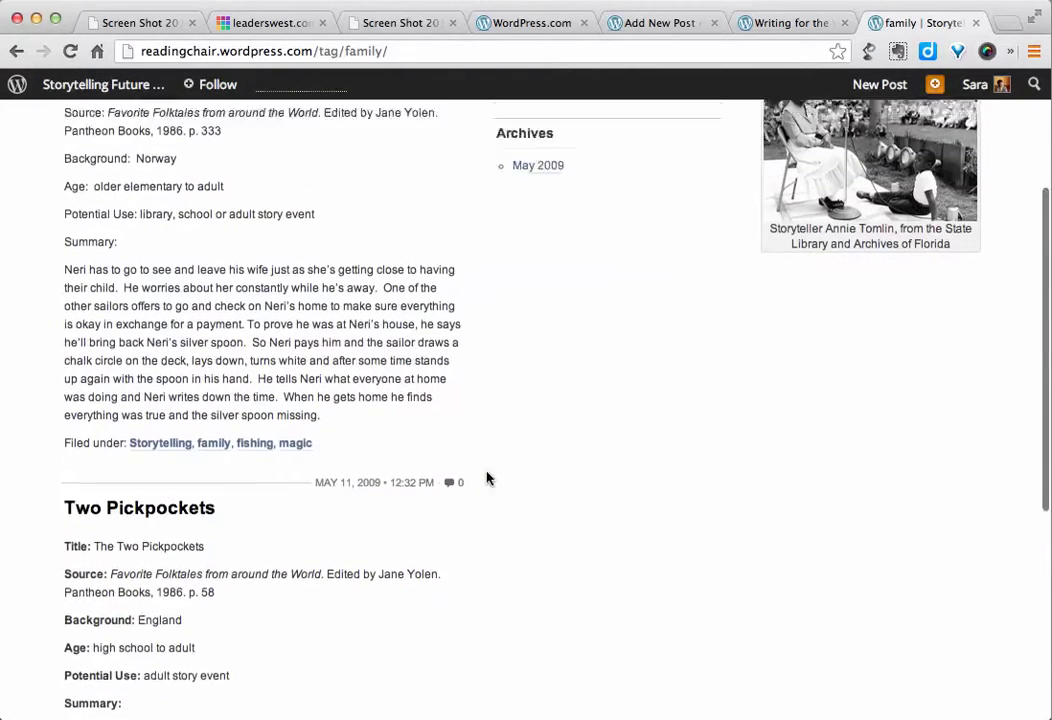
scroll(487, 479, "up", 5)
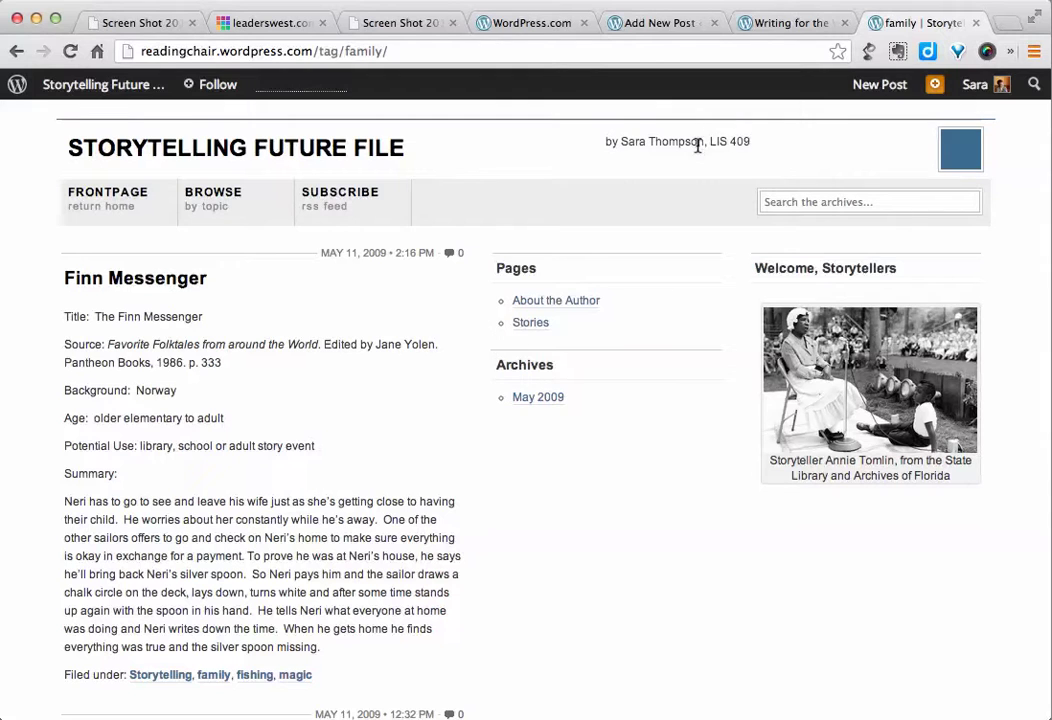
Return to the Writing for the Web dashboard and start a new page from the list of all pages
left_click(659, 30)
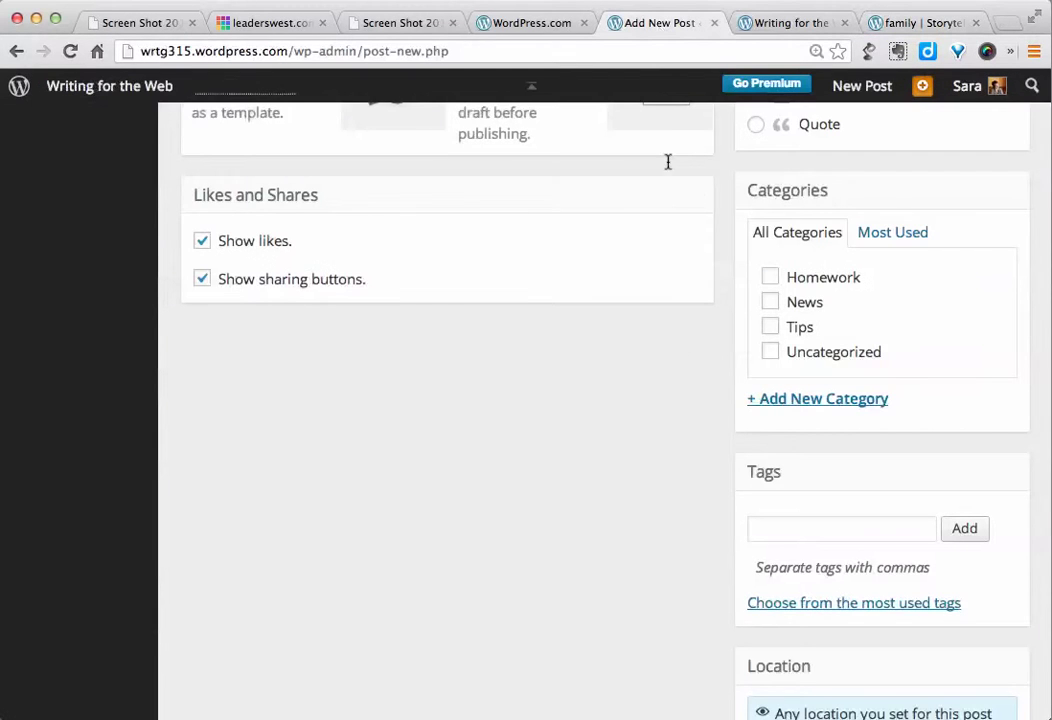
scroll(707, 563, "up", 10)
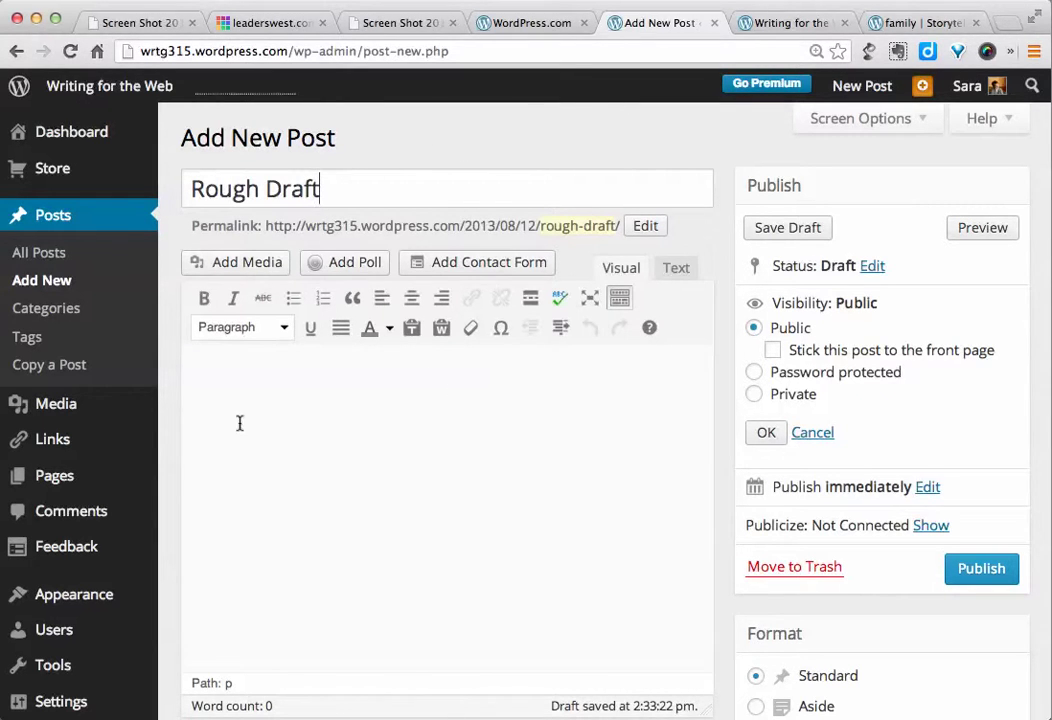
left_click(60, 485)
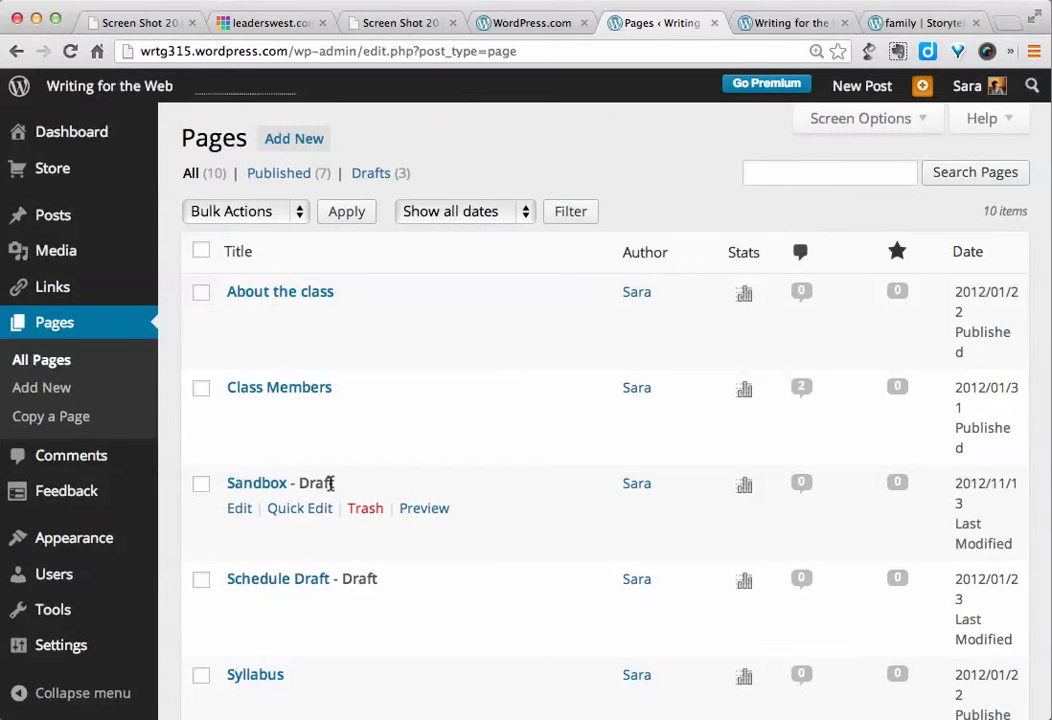
left_click(275, 148)
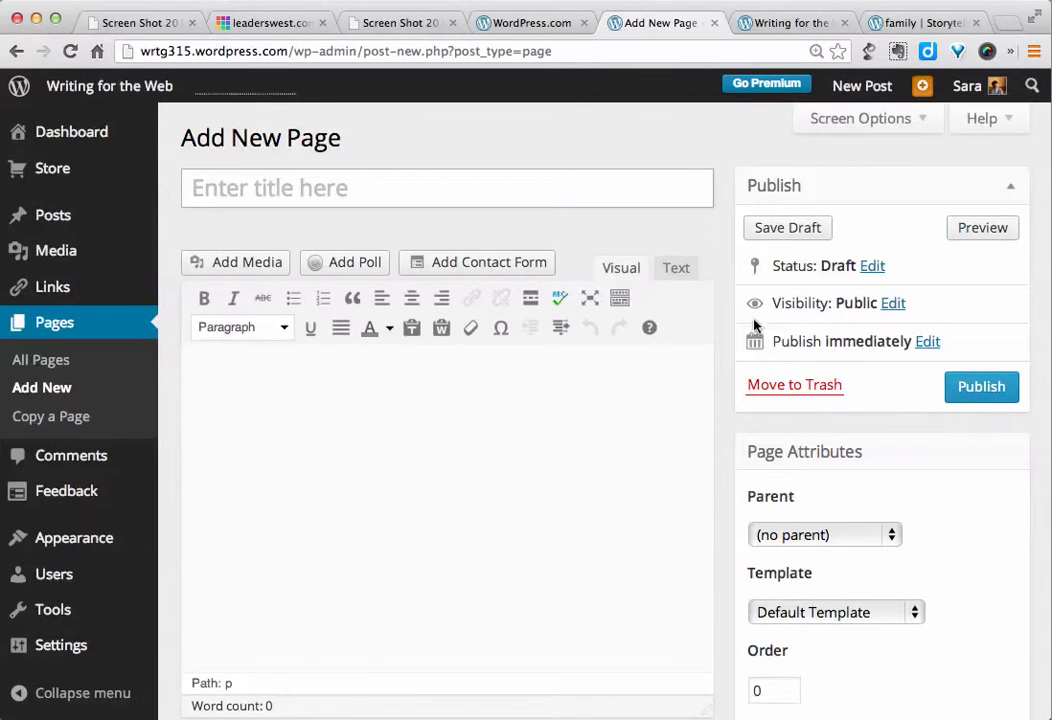
Check the new page's visibility choices and the parent pages offered in its Page Attributes
left_click(894, 305)
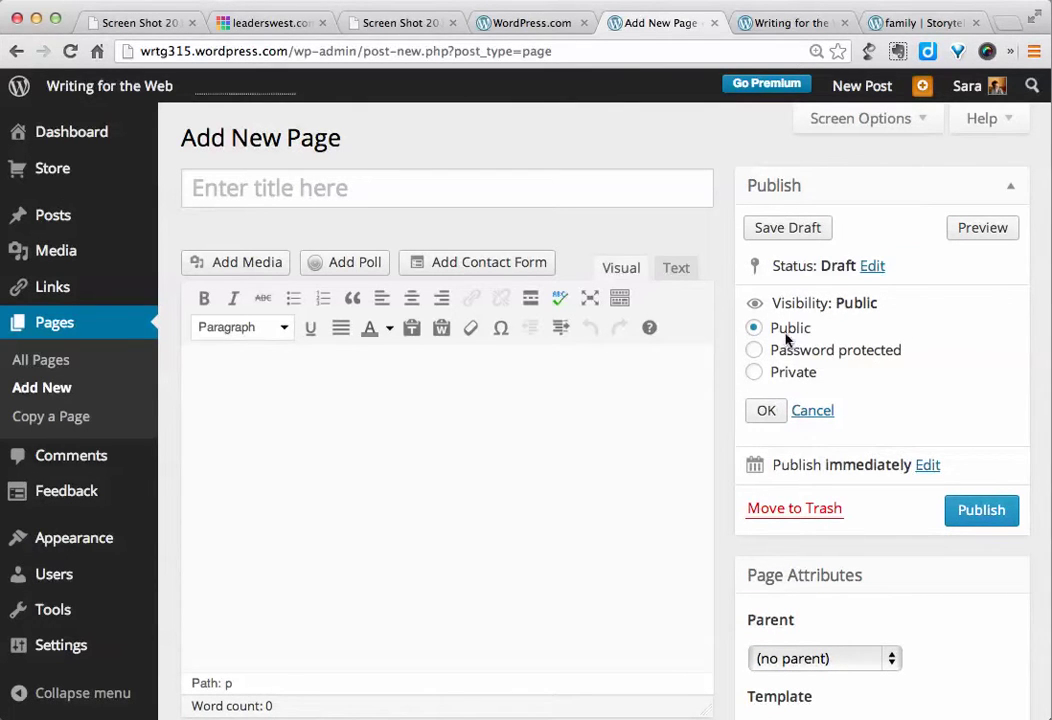
left_click(812, 412)
scroll(970, 565, "down", 3)
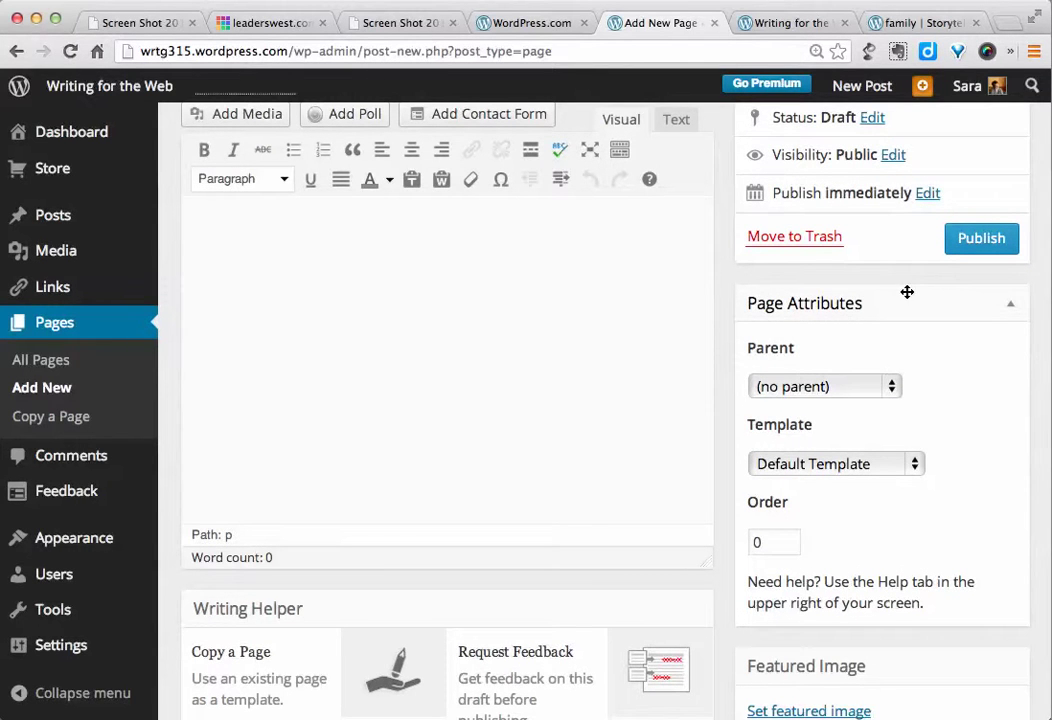
scroll(956, 601, "down", 5)
scroll(956, 601, "up", 5)
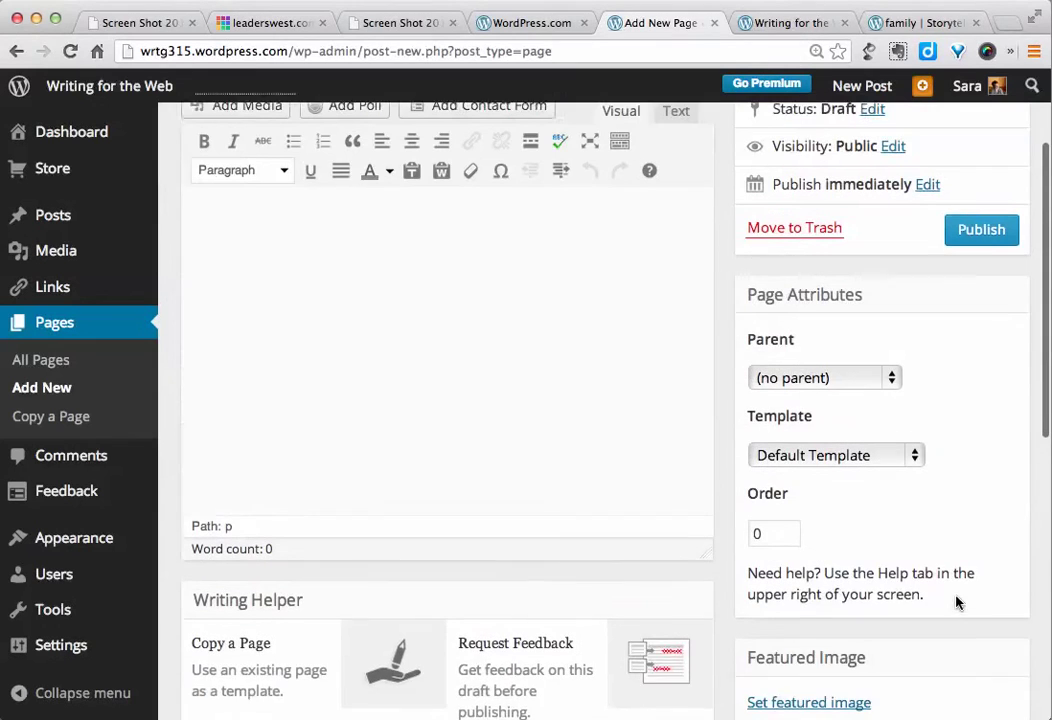
scroll(956, 598, "up", 1)
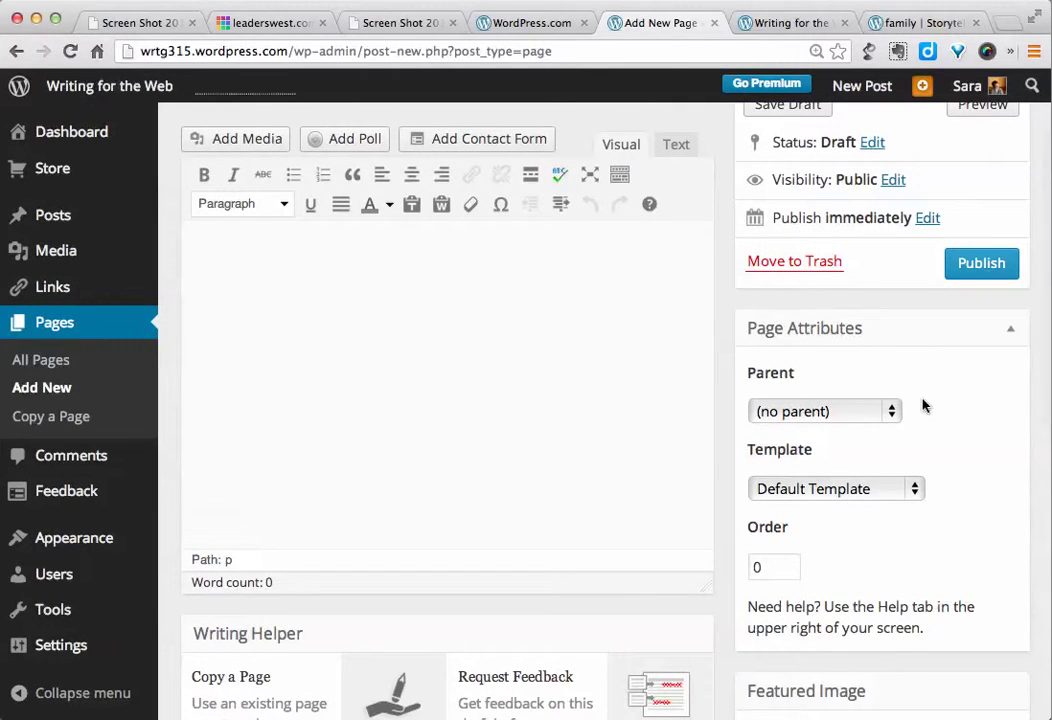
left_click(890, 413)
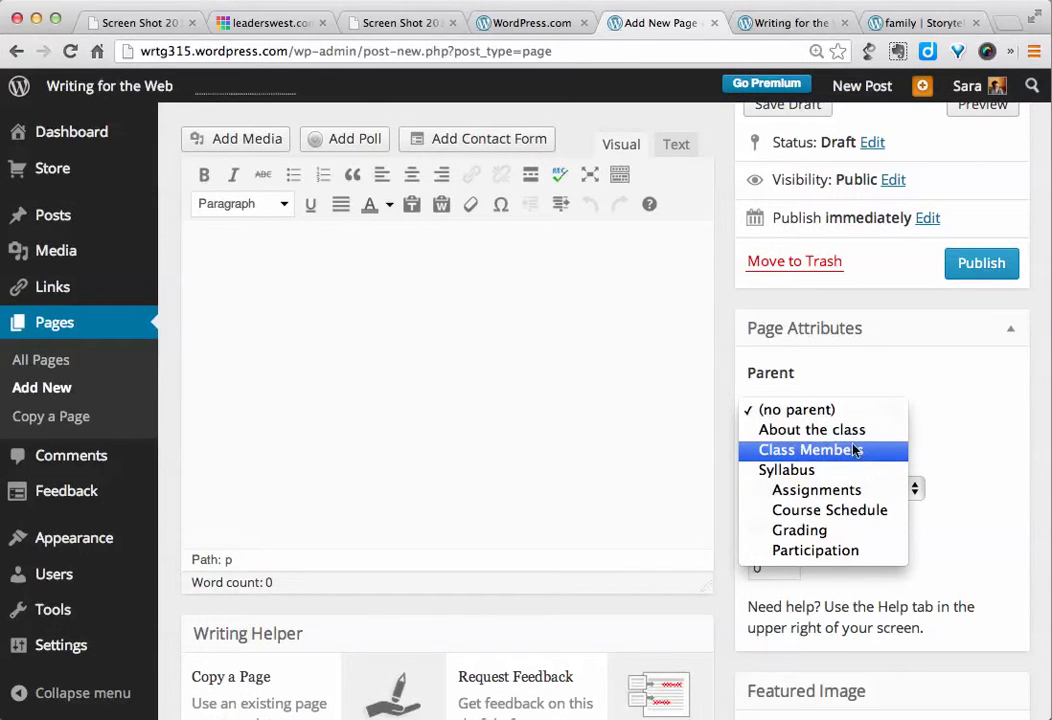
left_click(941, 396)
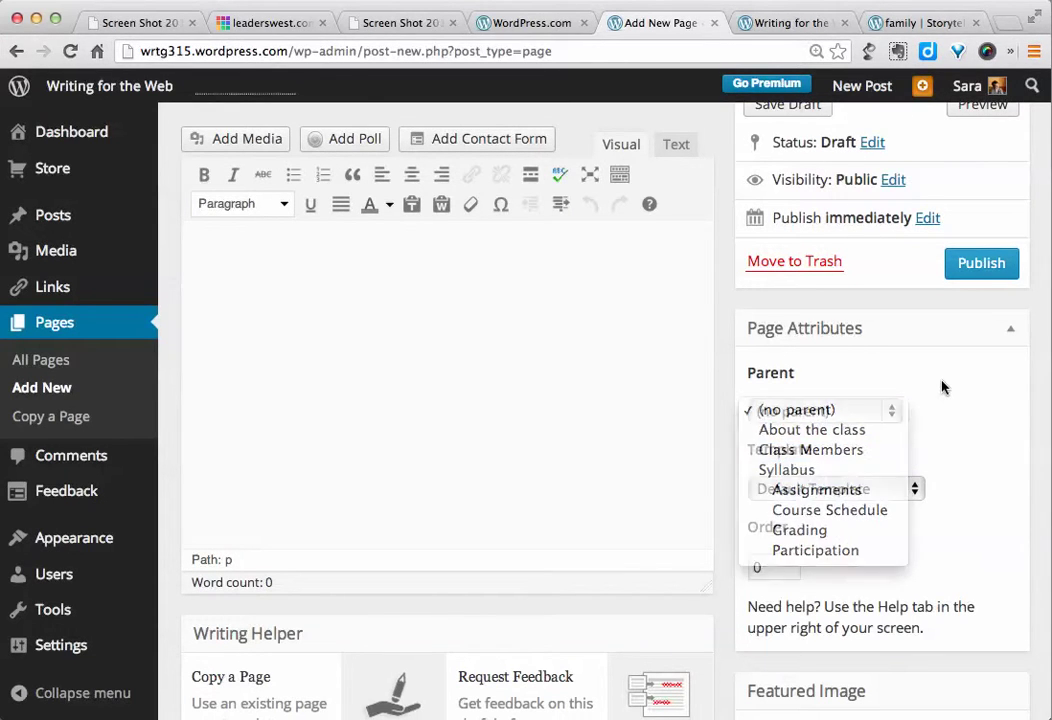
View the Writing for the Web home page and reveal the subpages under Syllabus in its page navigation
left_click(772, 23)
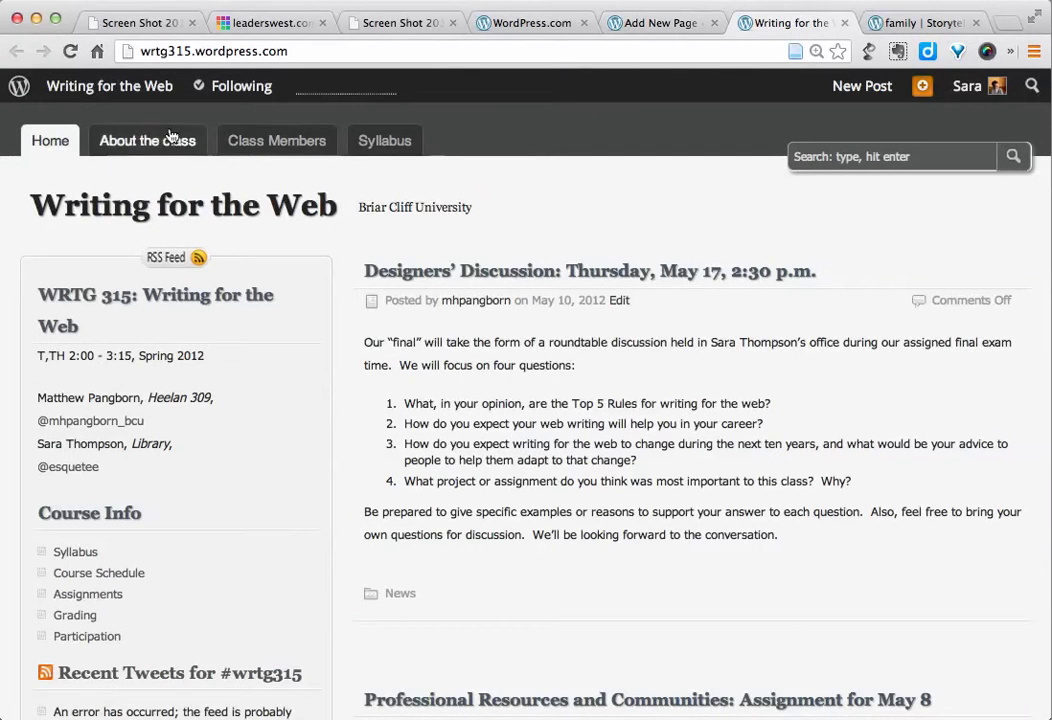
mouse_move(372, 148)
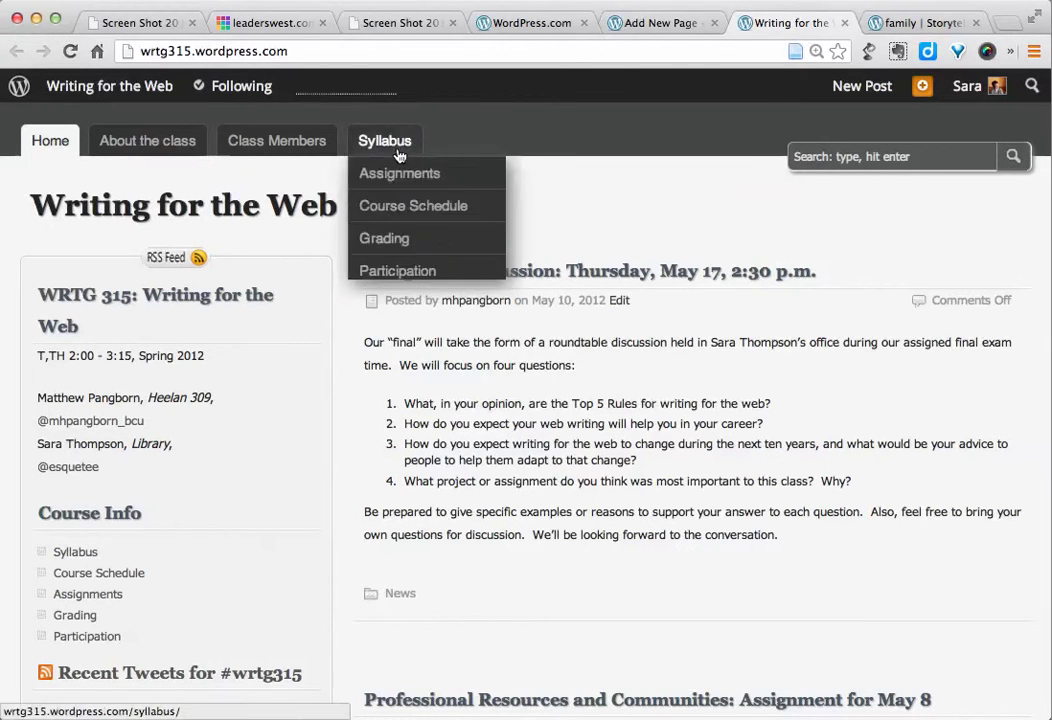
Return to the unsaved new page in the dashboard and open the blog's Media Library
left_click(630, 14)
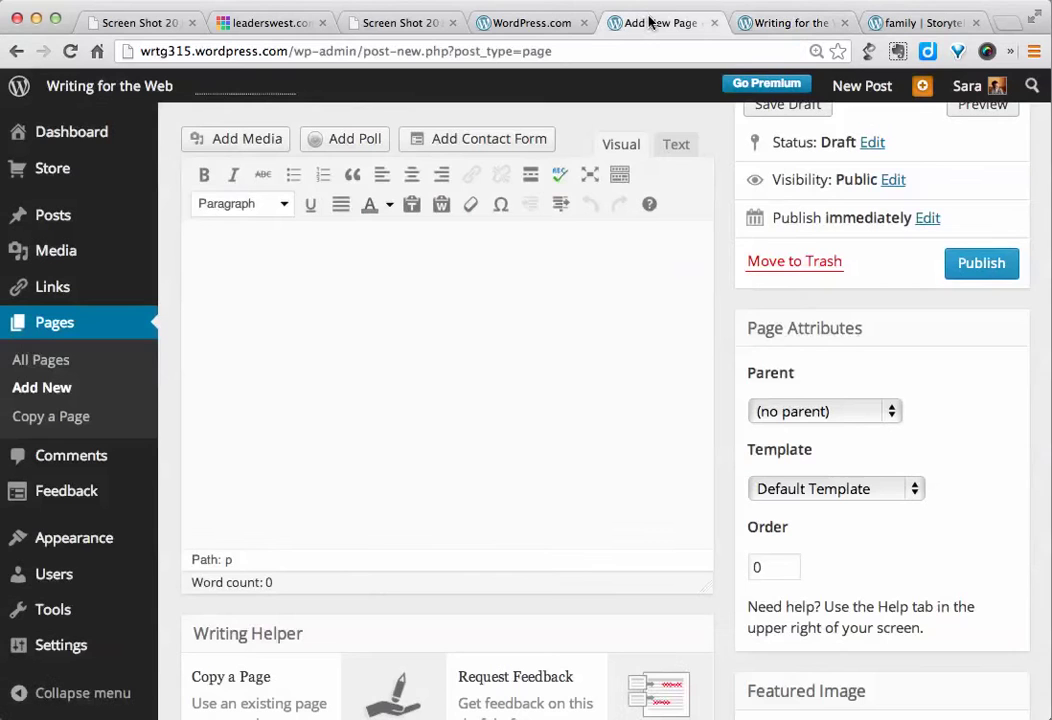
scroll(611, 334, "up", 3)
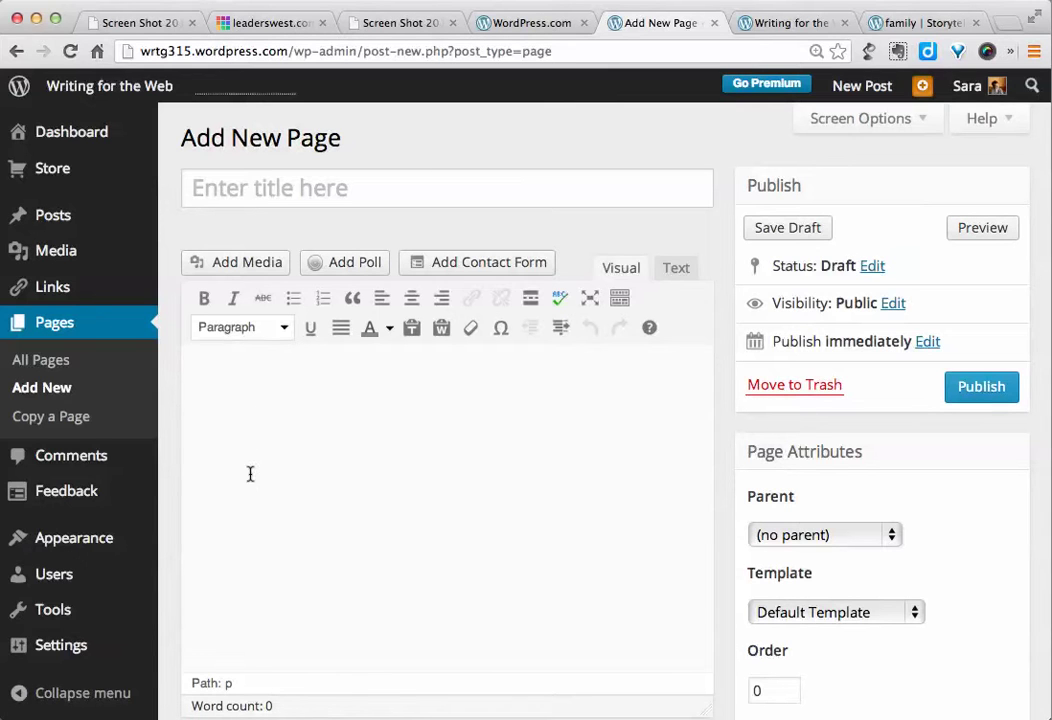
mouse_move(60, 258)
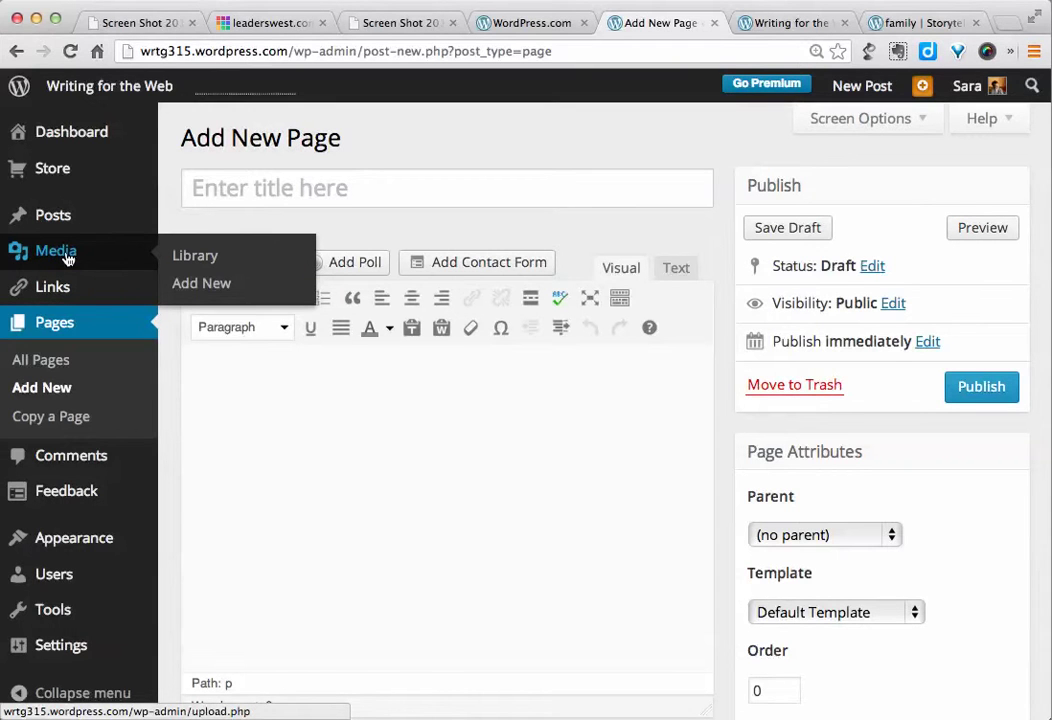
left_click(62, 259)
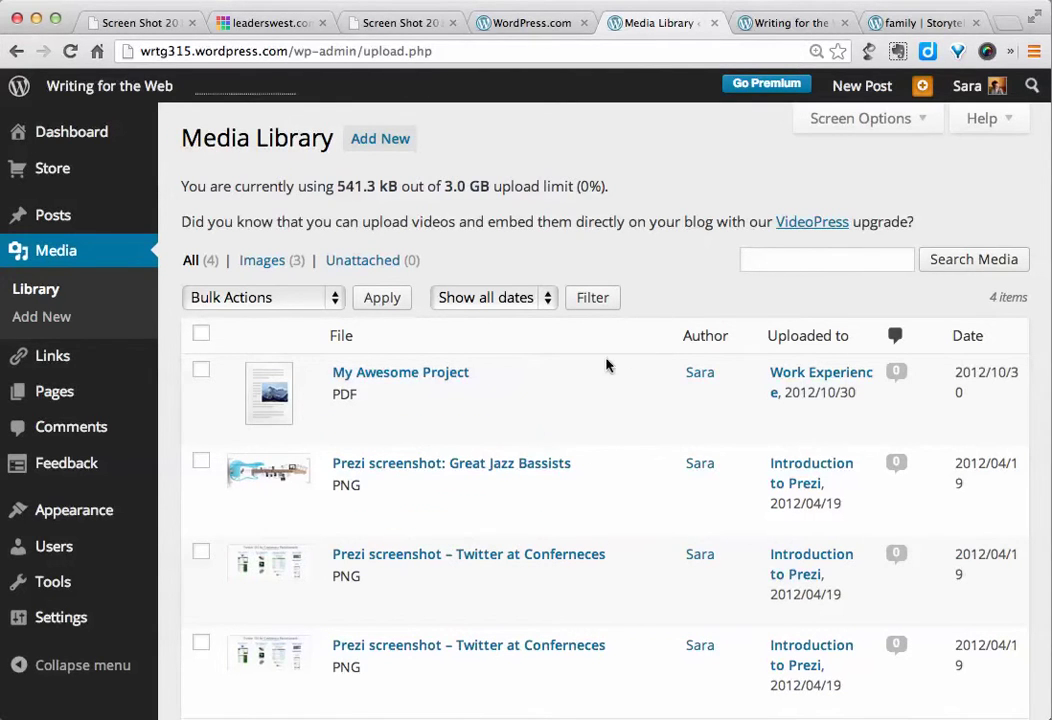
left_click(385, 145)
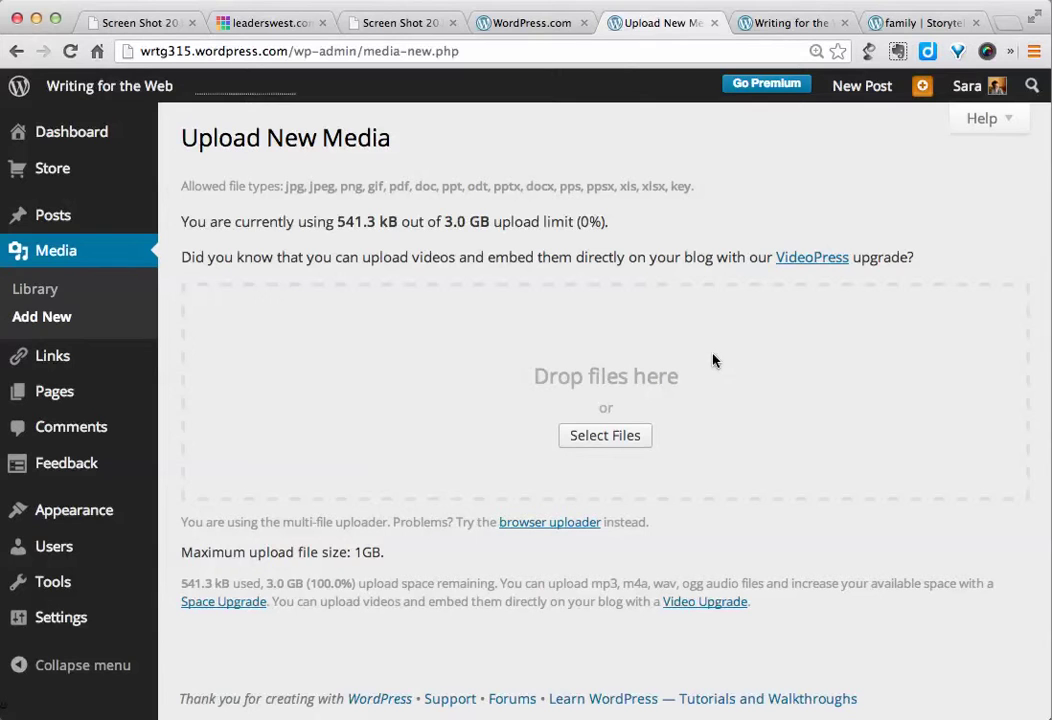
left_click_drag(1050, 410, 778, 376)
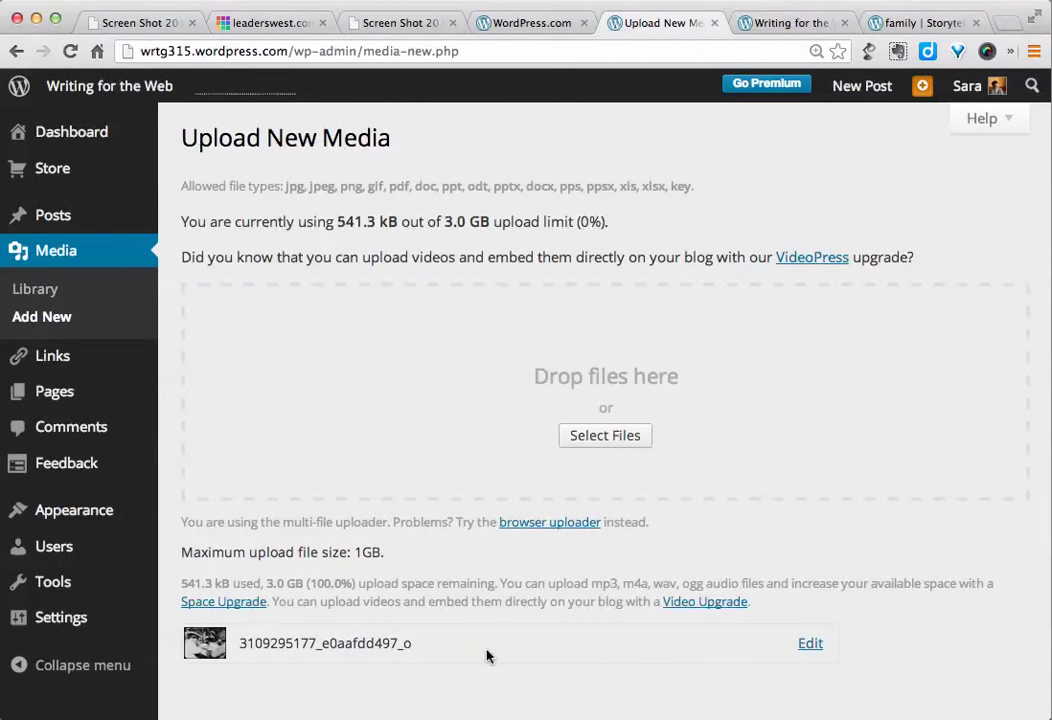
scroll(572, 663, "down", 1)
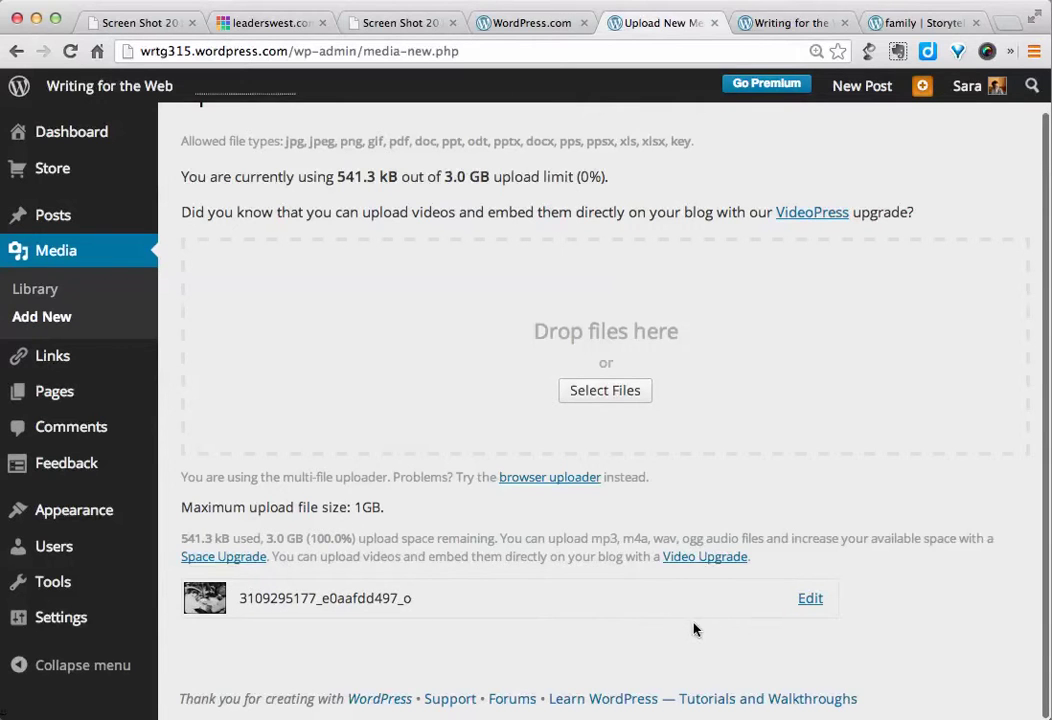
Open the uploaded image's edit page and review its file details, caption, alternative text, description and sharing options
left_click(811, 601)
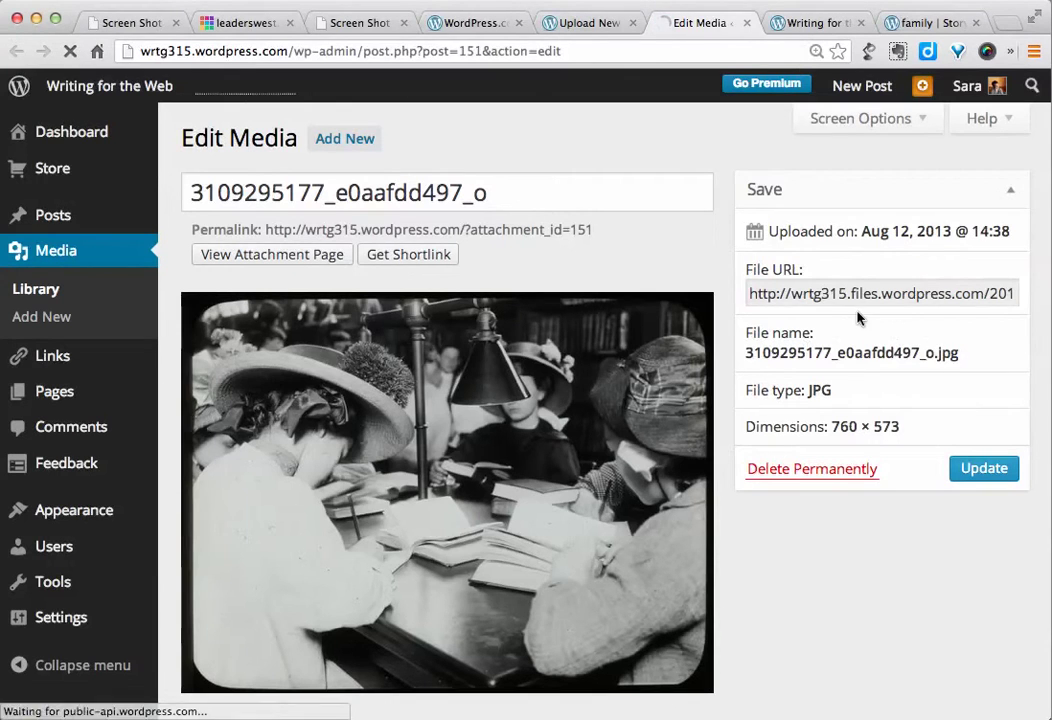
scroll(877, 528, "down", 5)
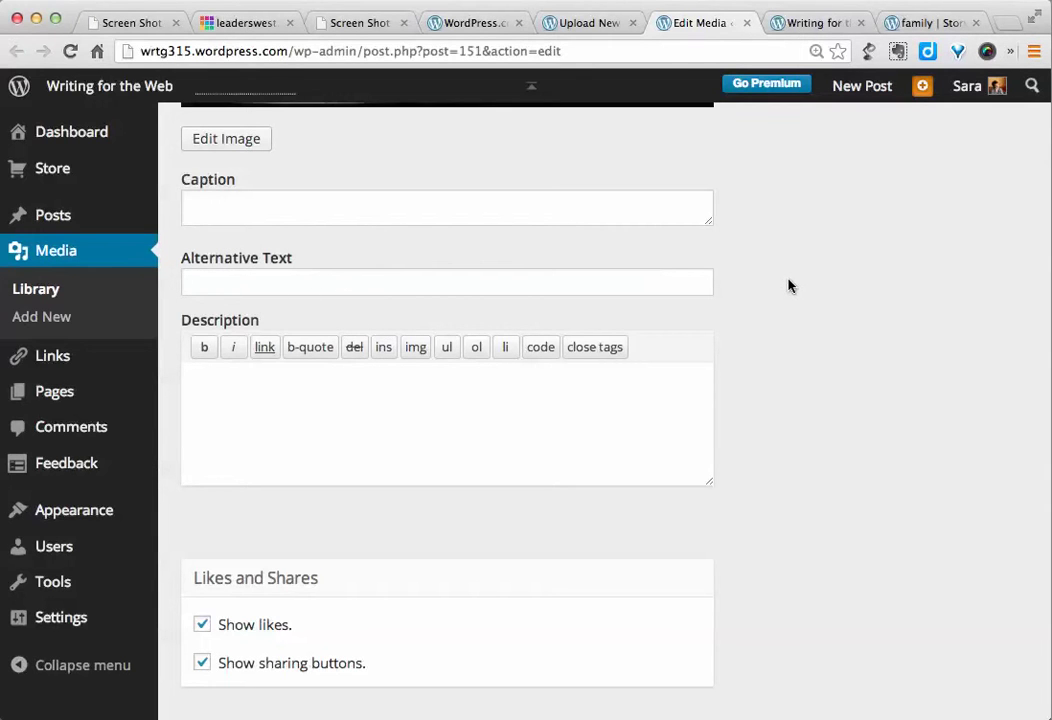
scroll(782, 300, "up", 10)
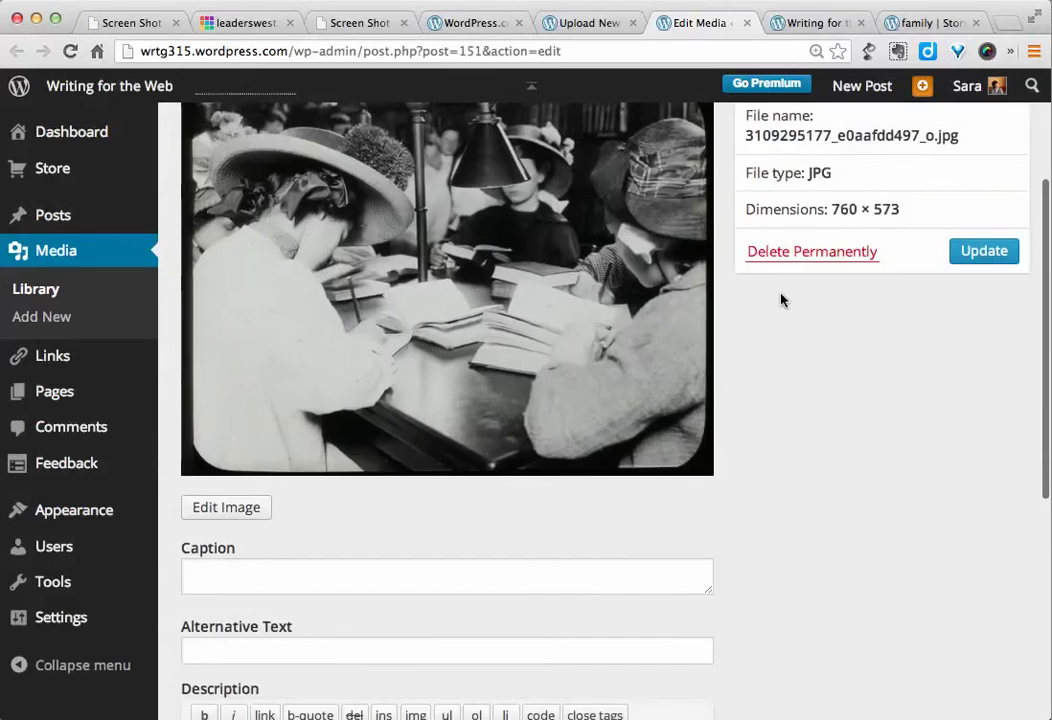
scroll(700, 230, "up", 2)
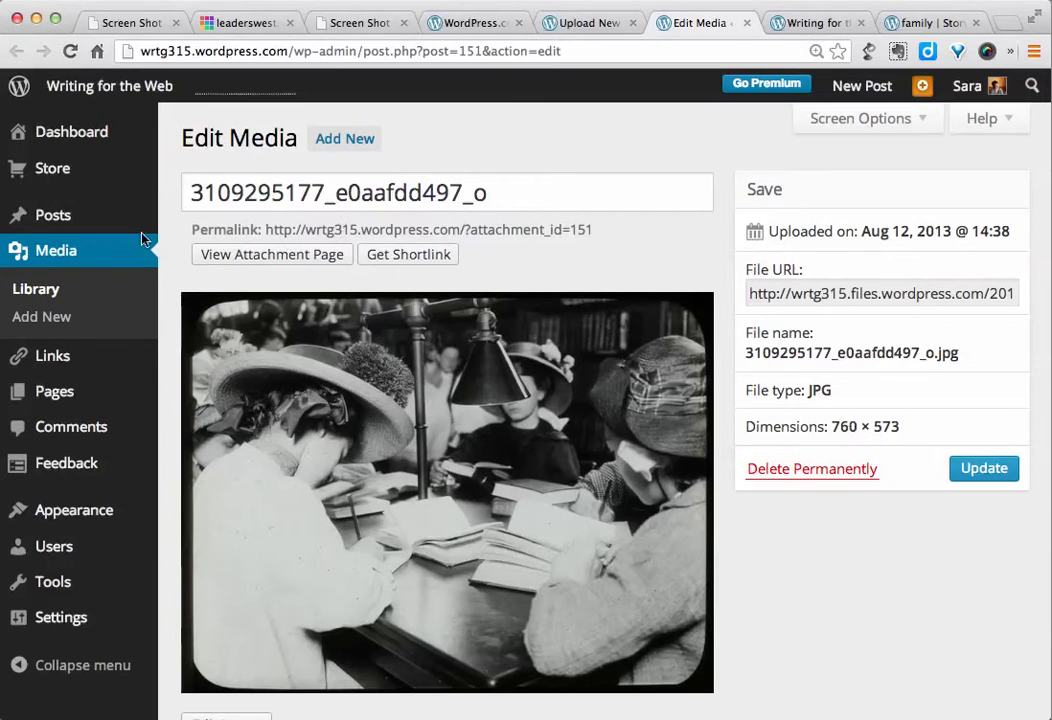
Start a new post from the list of all posts and place the cursor in its empty body
left_click(52, 218)
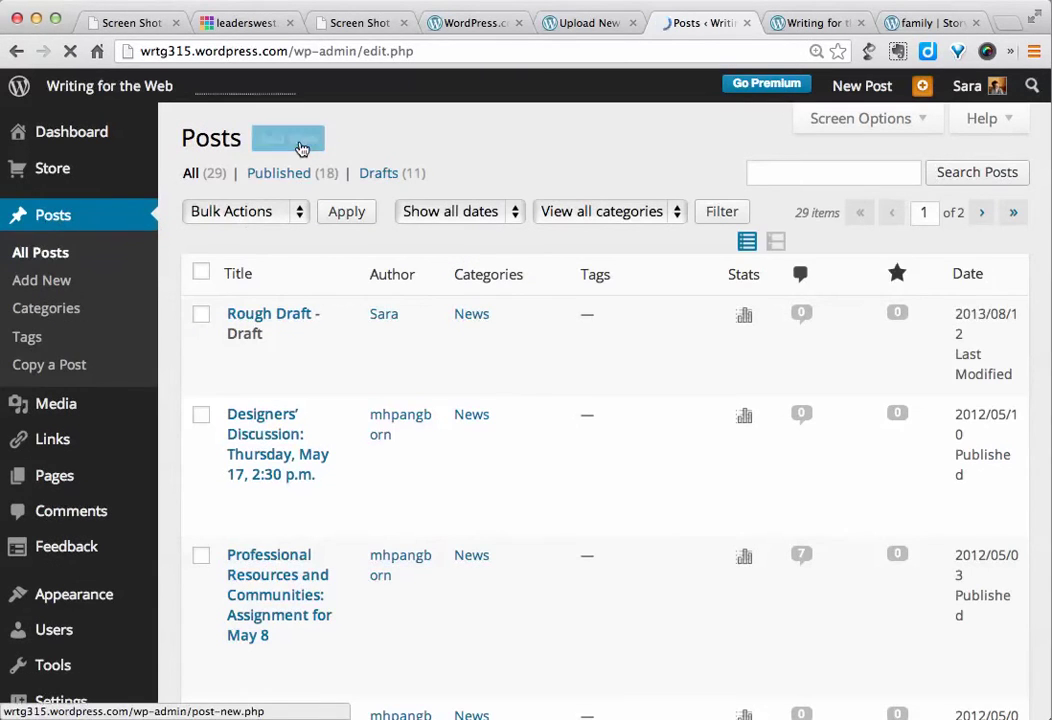
left_click(290, 146)
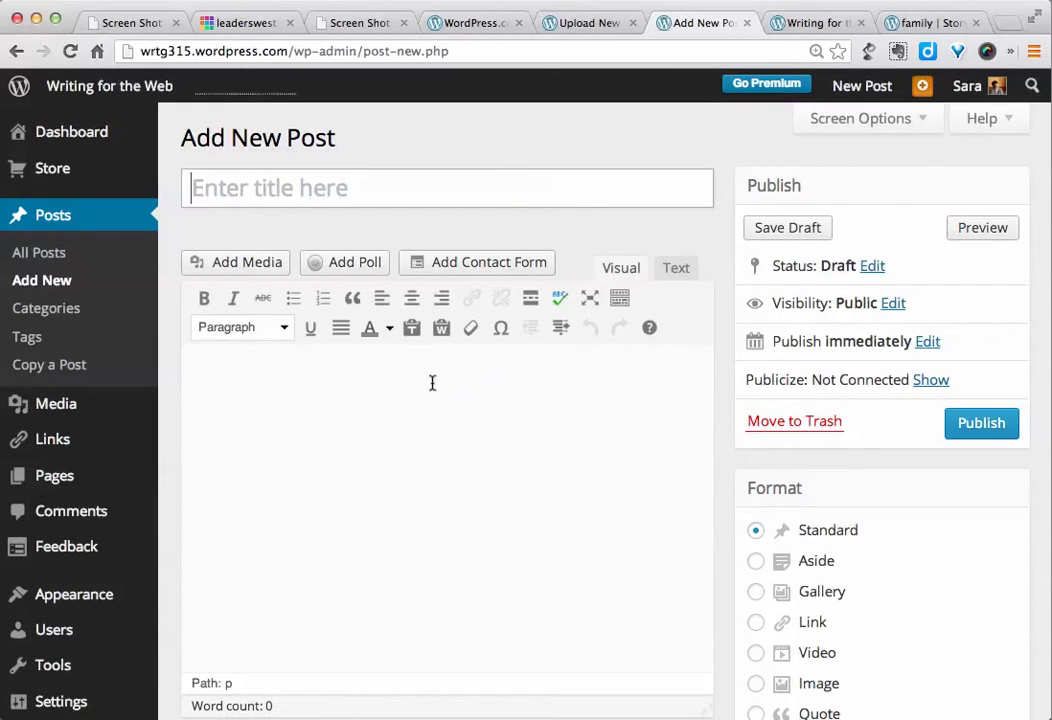
left_click(251, 427)
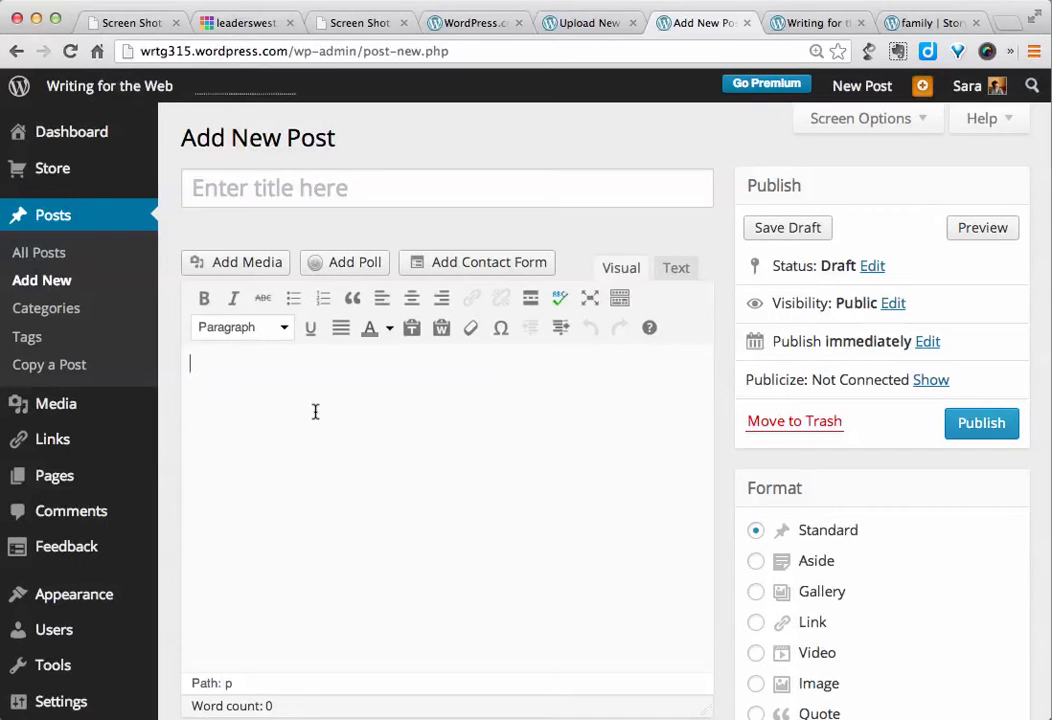
Insert the uploaded photo from the Media Library into the post with the alt text "Women Reading"
left_click(237, 265)
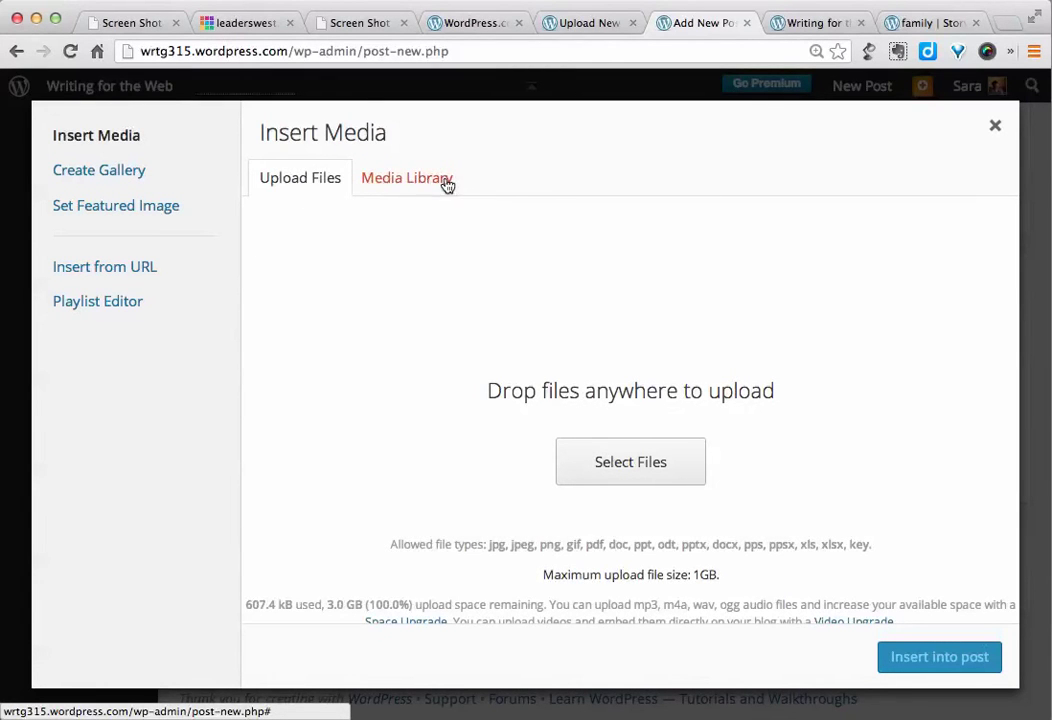
left_click(386, 188)
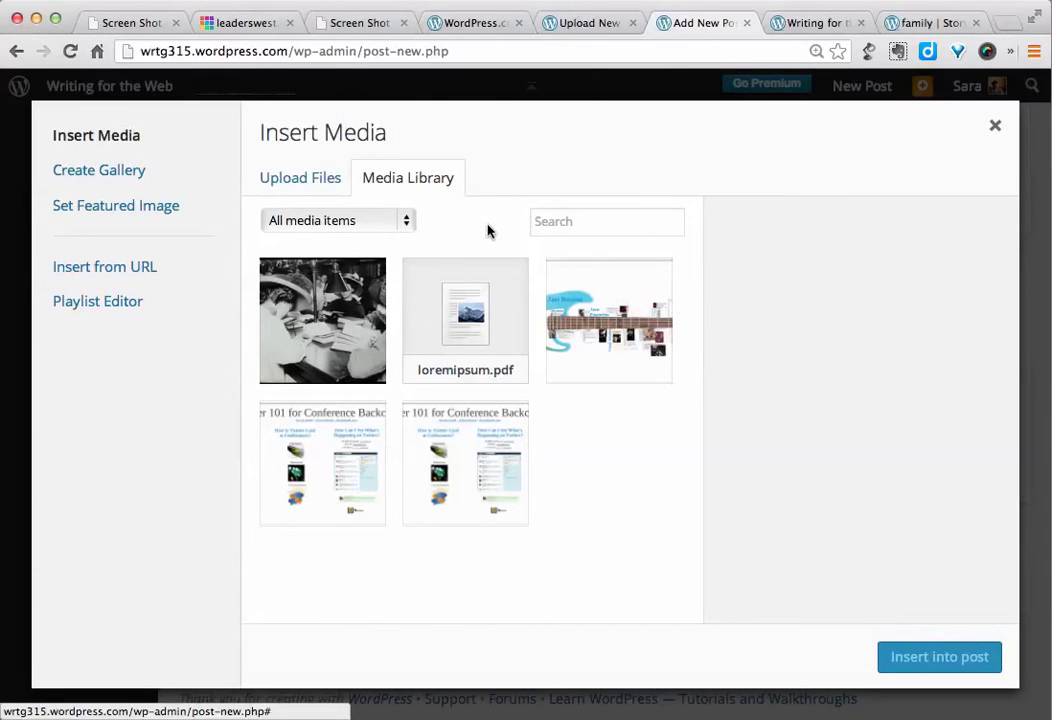
left_click(326, 333)
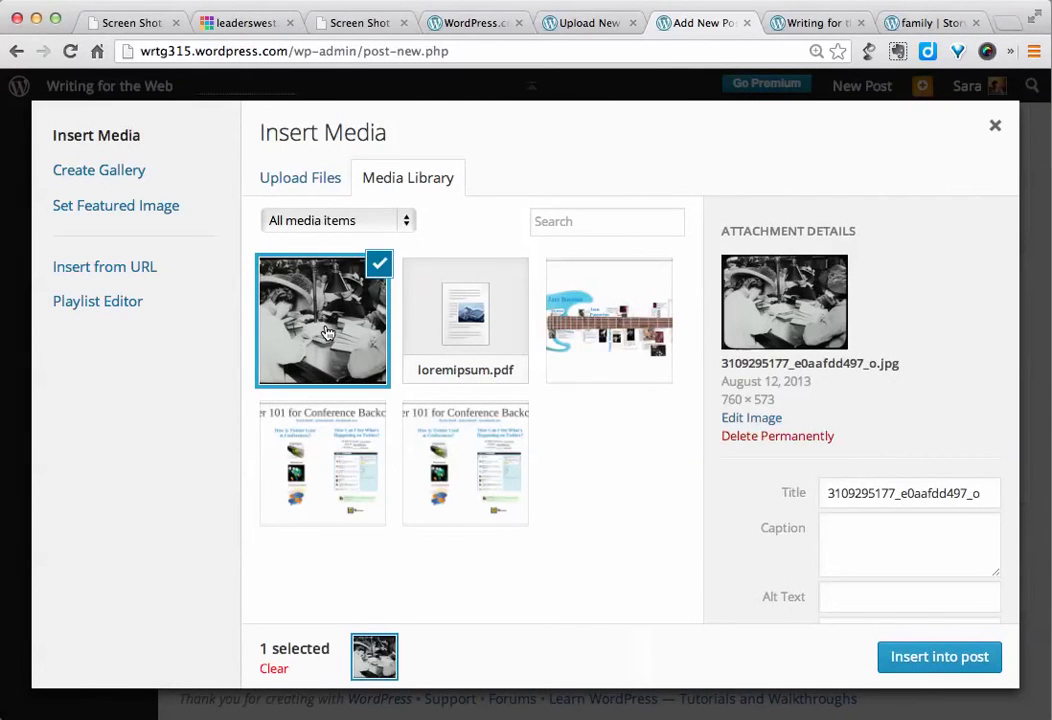
left_click(855, 599)
type("W")
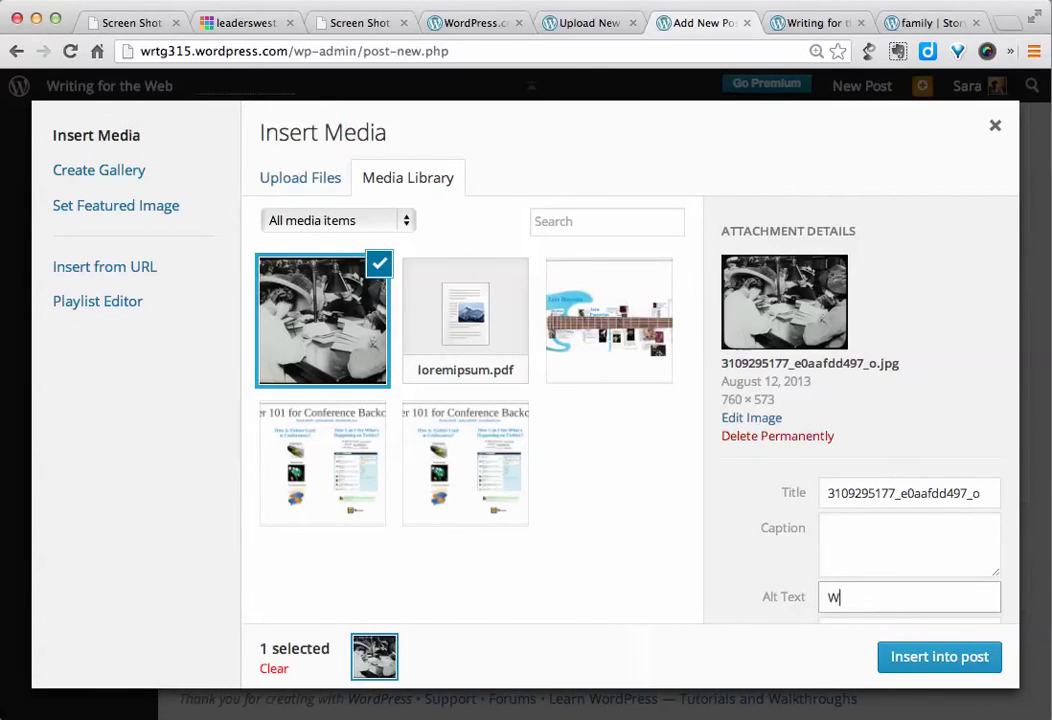
type("omen Readin")
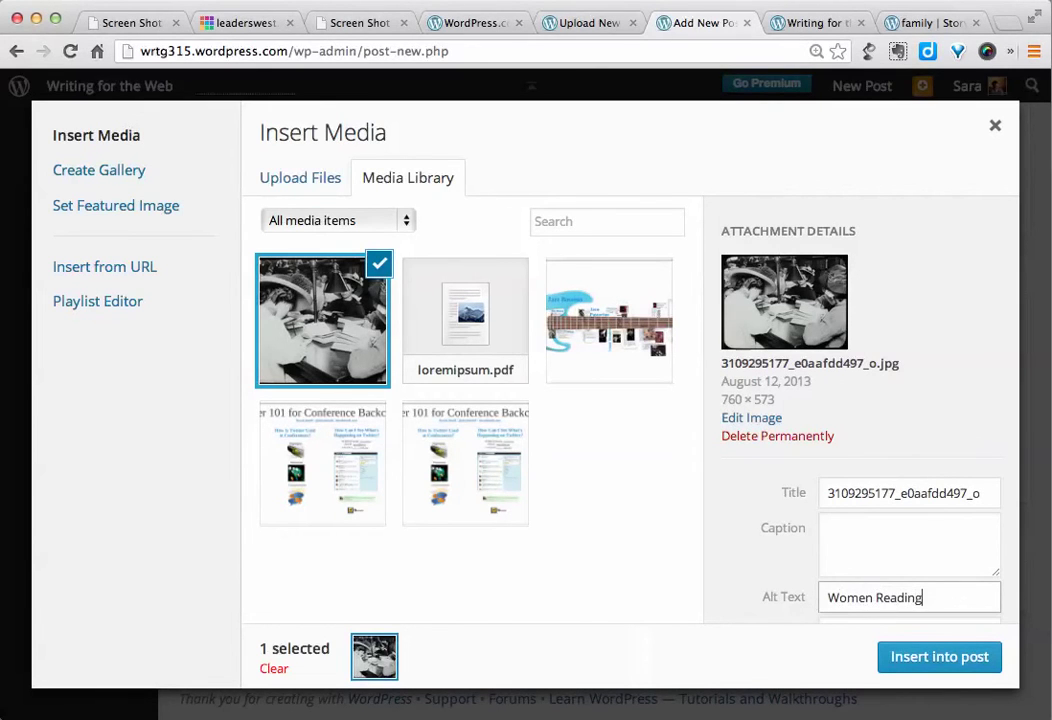
type("g")
left_click(941, 658)
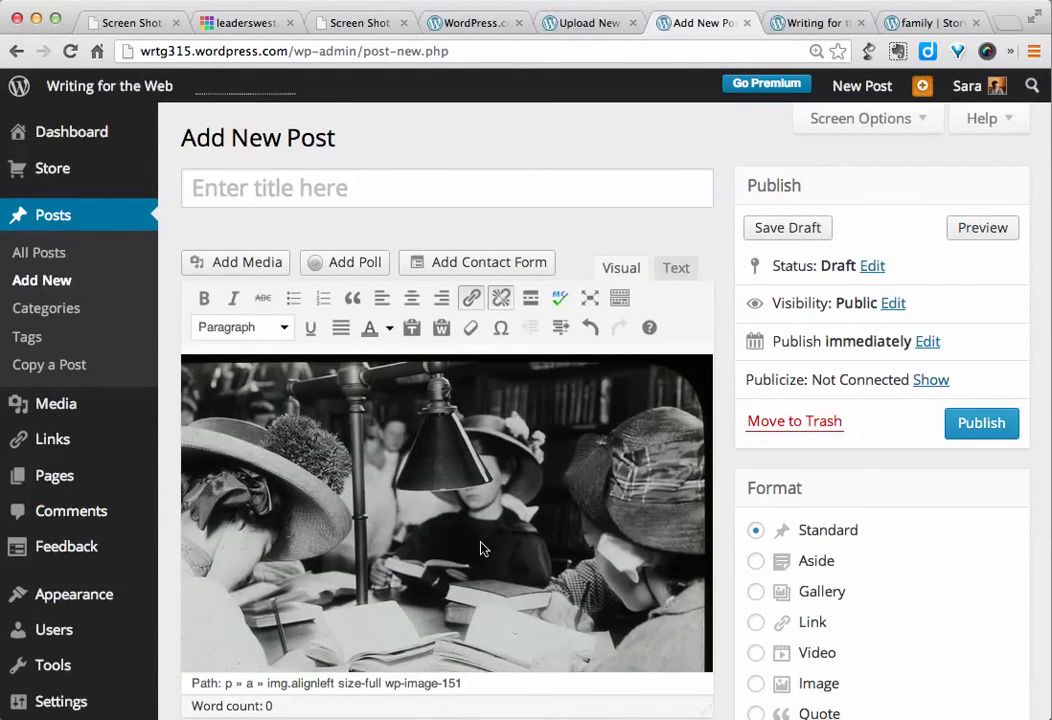
Resize the inserted photo to 60%, set its alignment to Right and apply the changes in the post
scroll(480, 548, "up", 2)
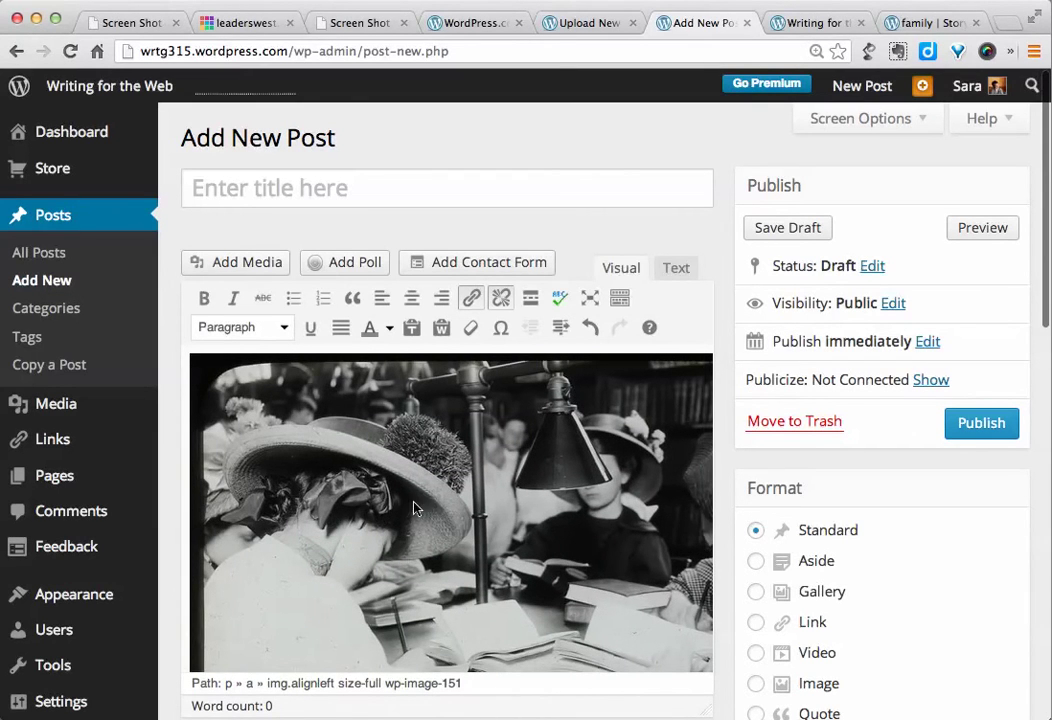
left_click(305, 454)
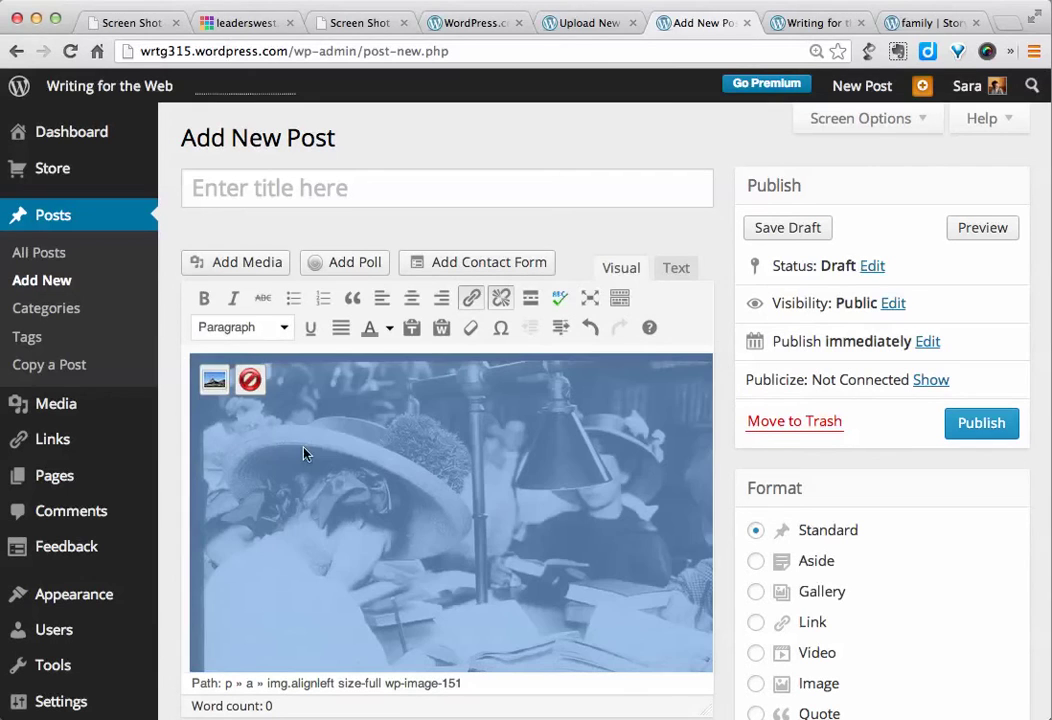
left_click(214, 382)
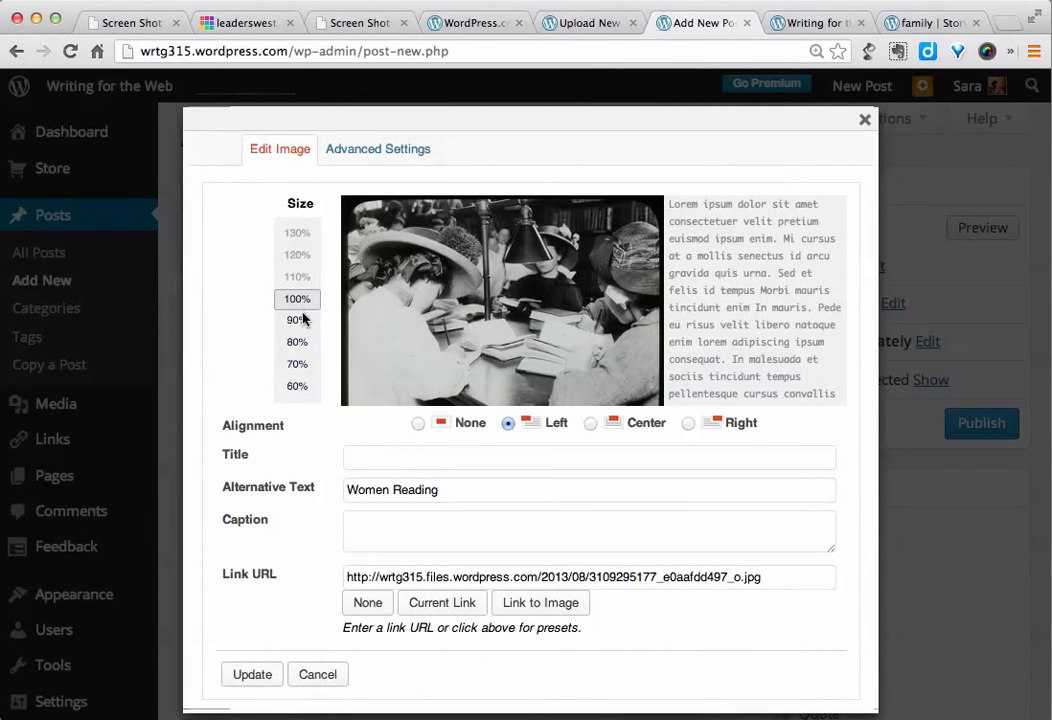
left_click(295, 386)
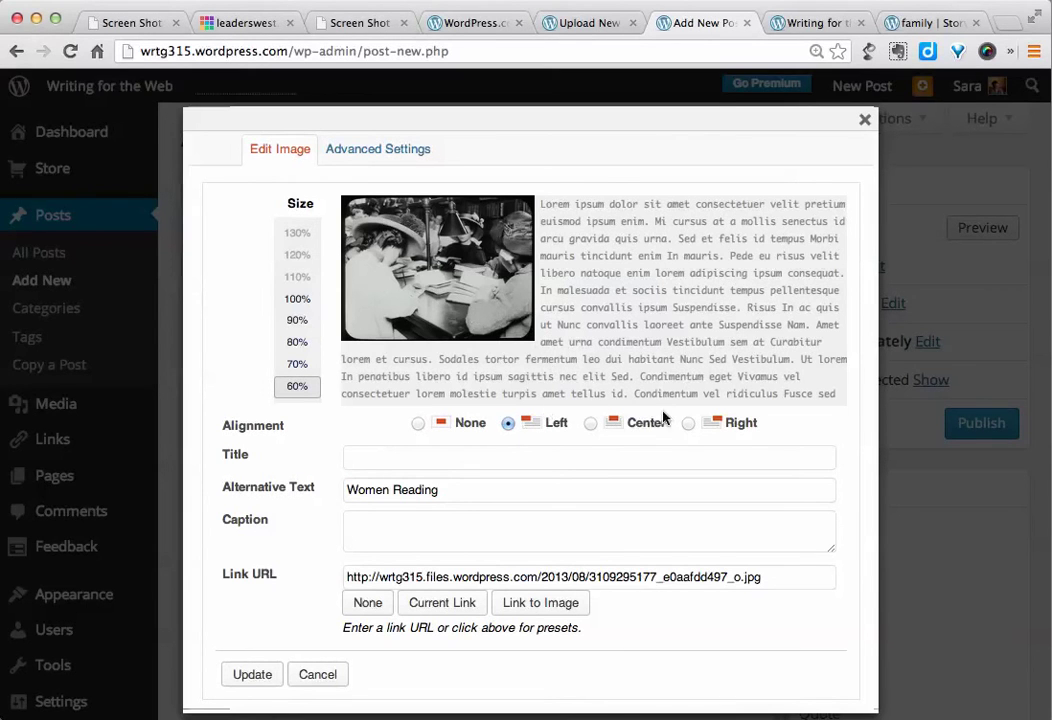
left_click(688, 424)
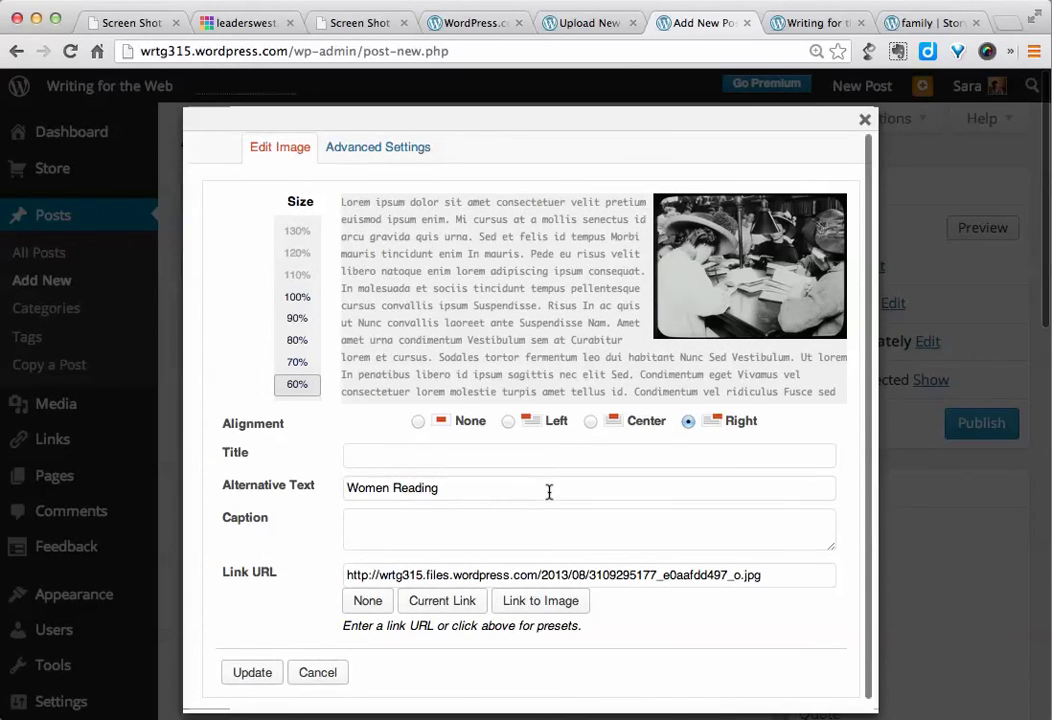
scroll(549, 491, "down", 1)
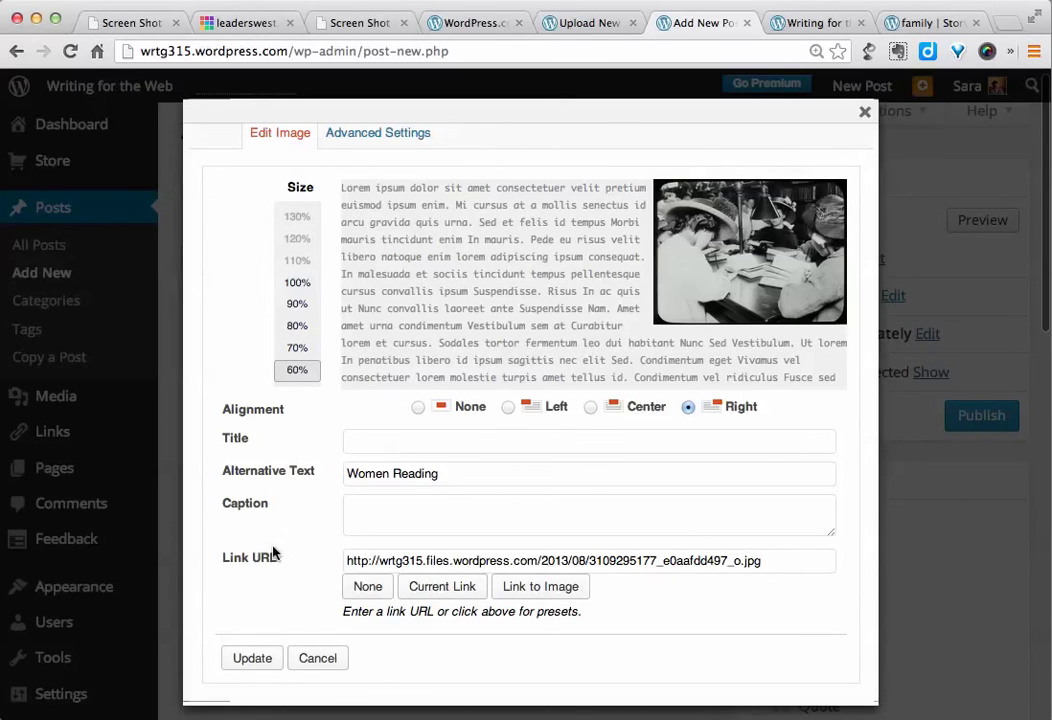
scroll(262, 571, "down", 2)
left_click(250, 622)
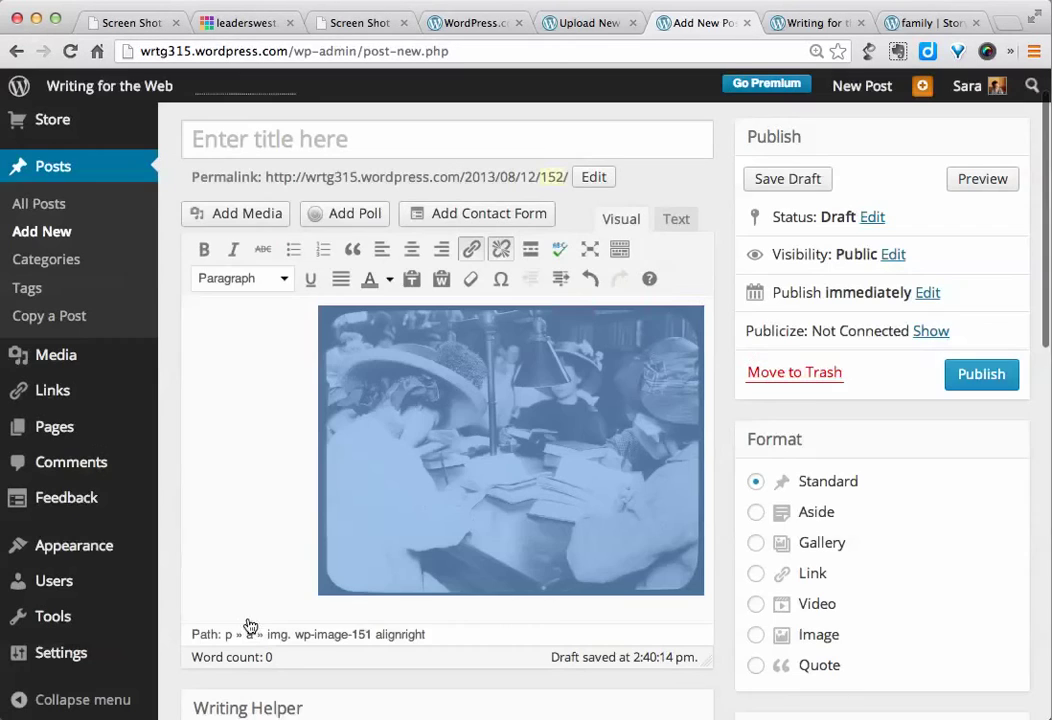
left_click(254, 490)
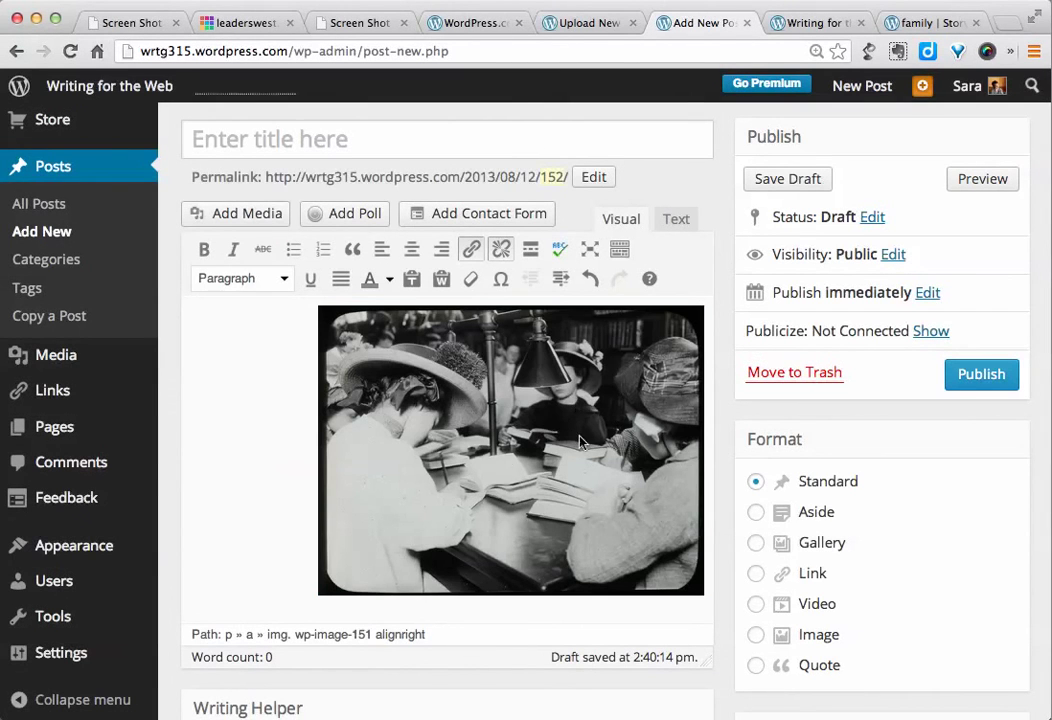
Switch to the WordPress Overview title slide open in the browser
scroll(277, 430, "up", 2)
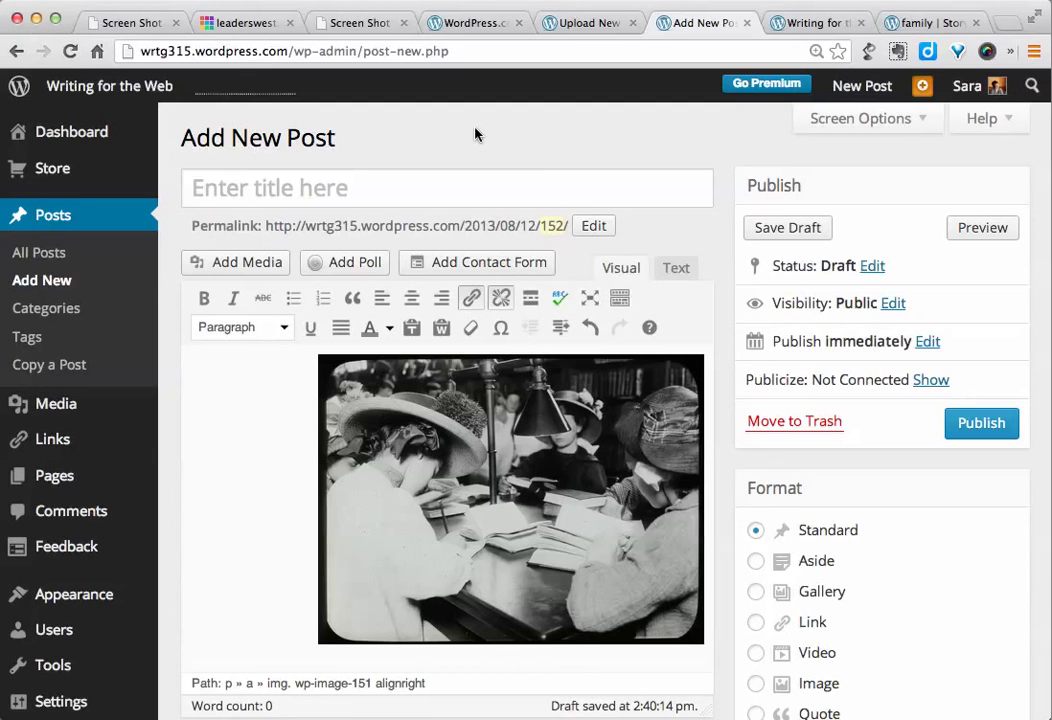
left_click(135, 23)
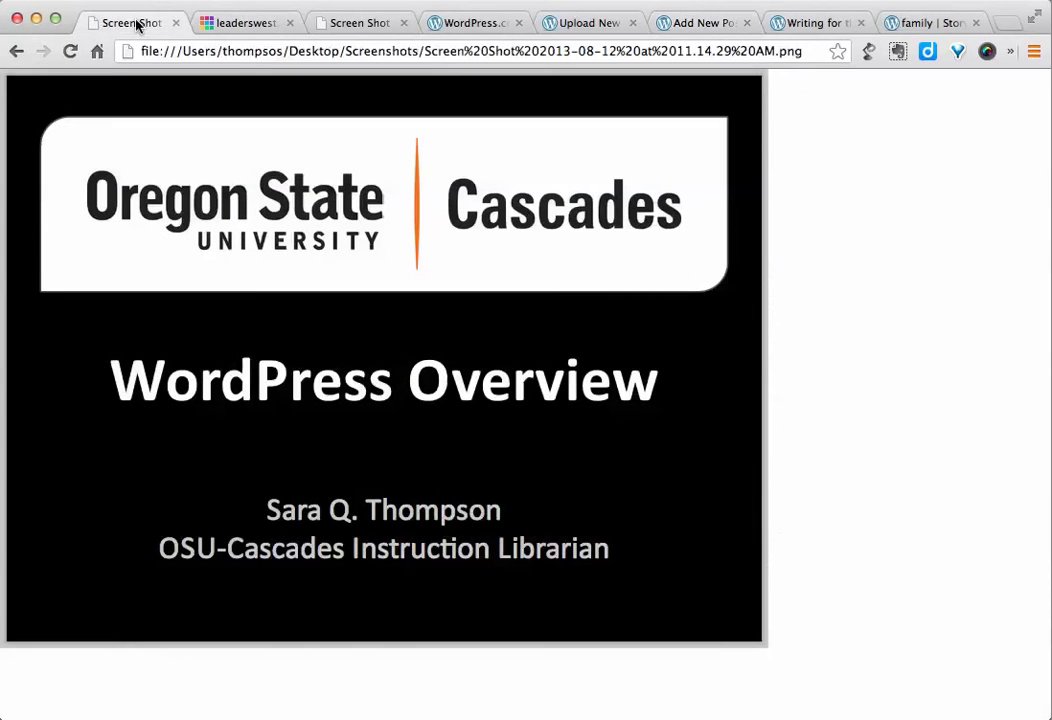